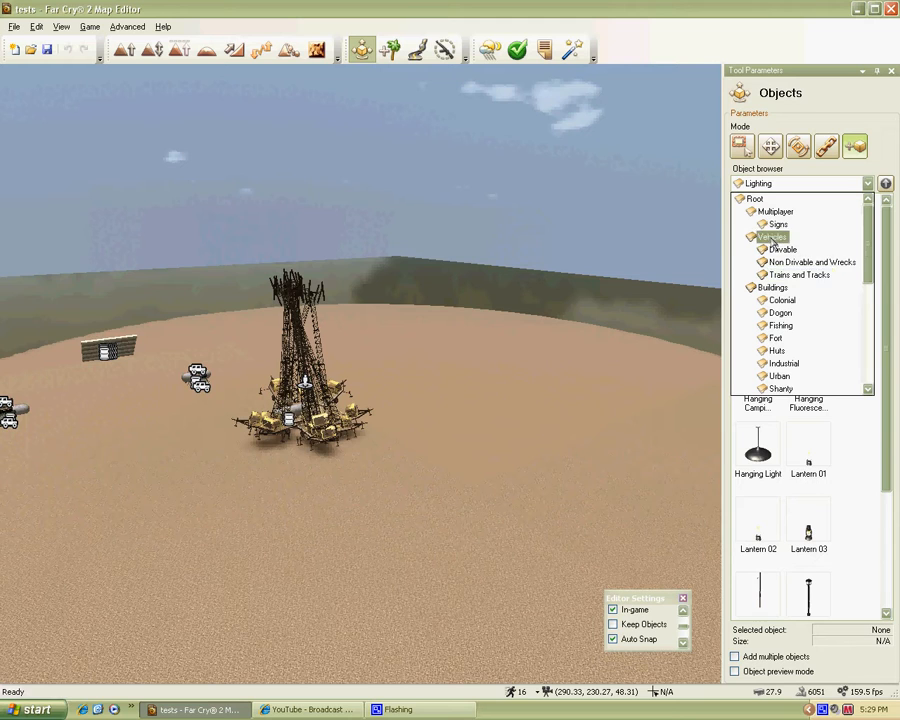
Place a Colonial S 01 building from the Colonial category on the open sand beside the tower.
left_click(784, 301)
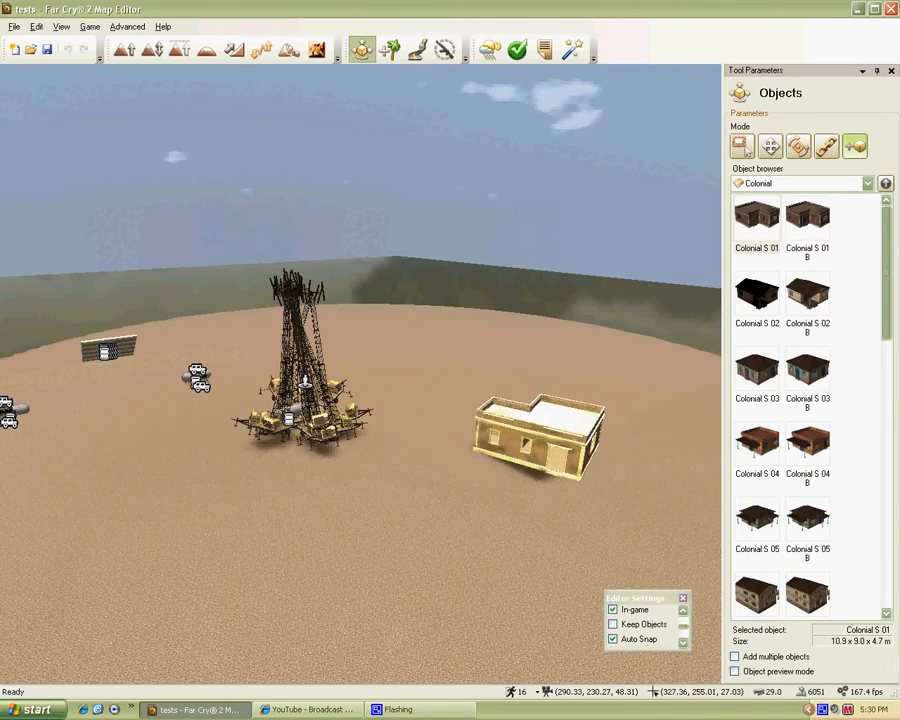
left_click(777, 153)
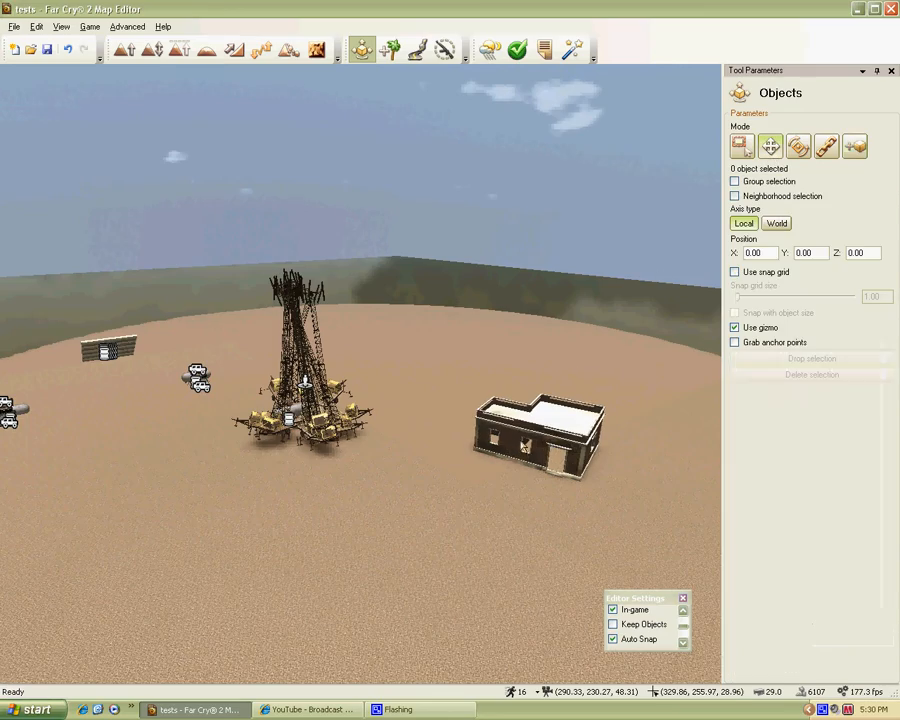
key("w")
right_click_drag(440, 455, 520, 415)
key("w")
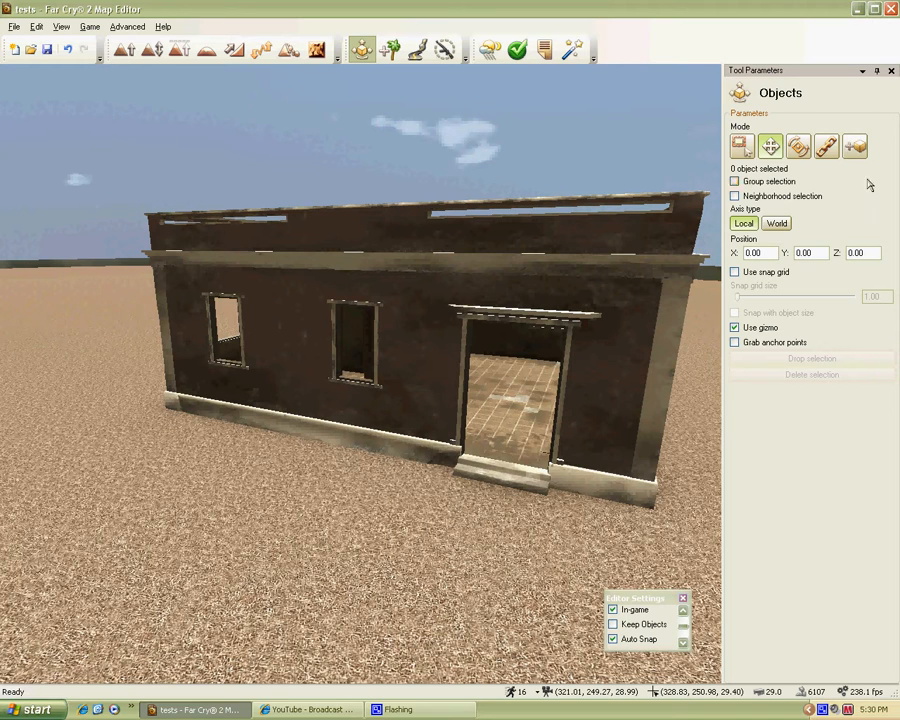
right_click(821, 710)
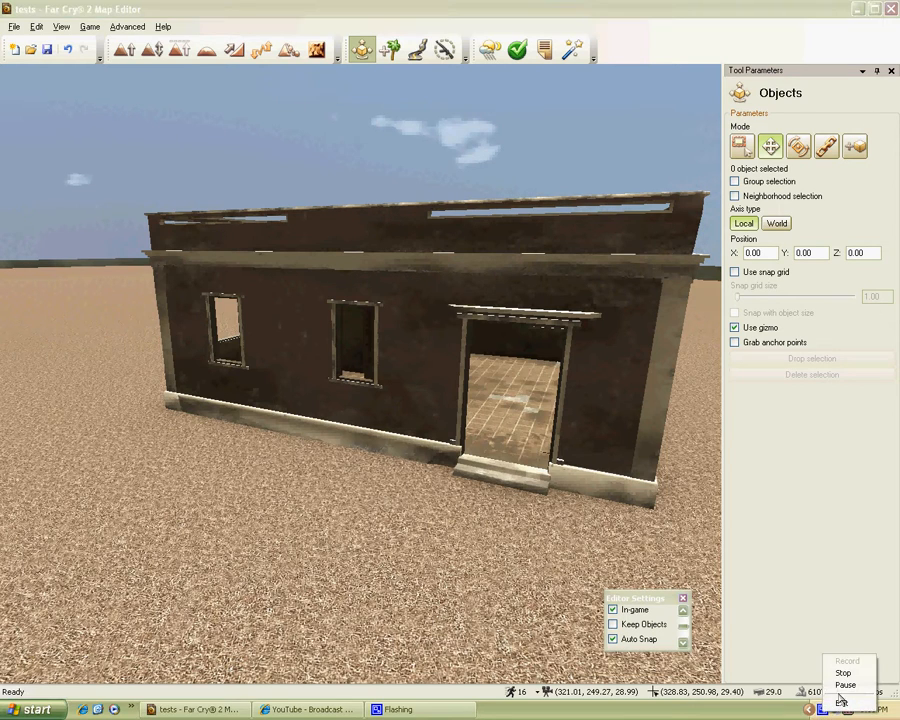
Place a Colonial 02 wall piece from the Fences category against the building's front, between the doorway and the near corner.
left_click(855, 147)
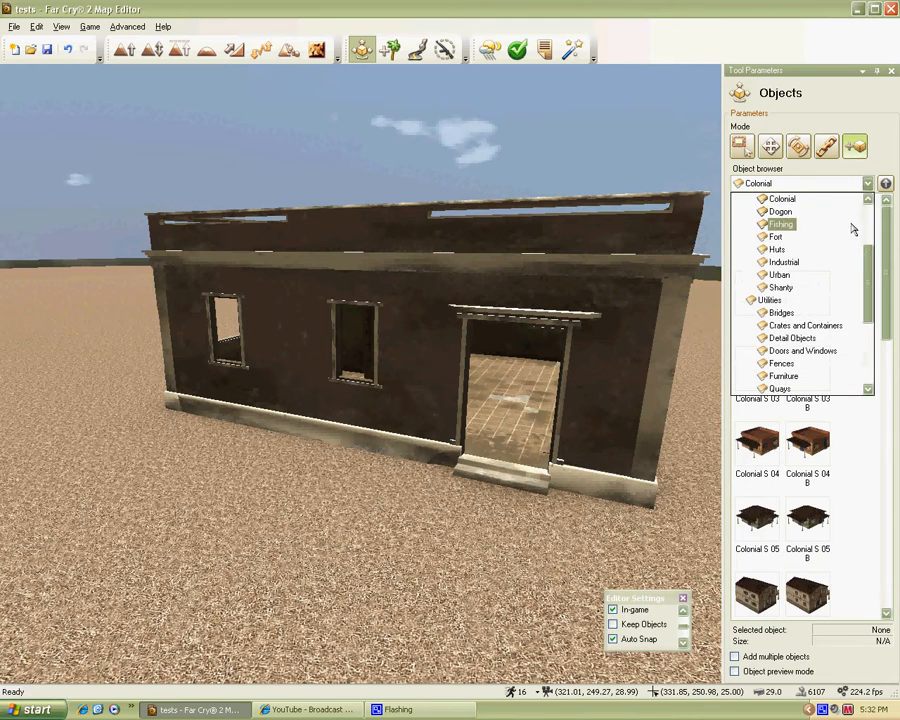
left_click_drag(872, 266, 872, 283)
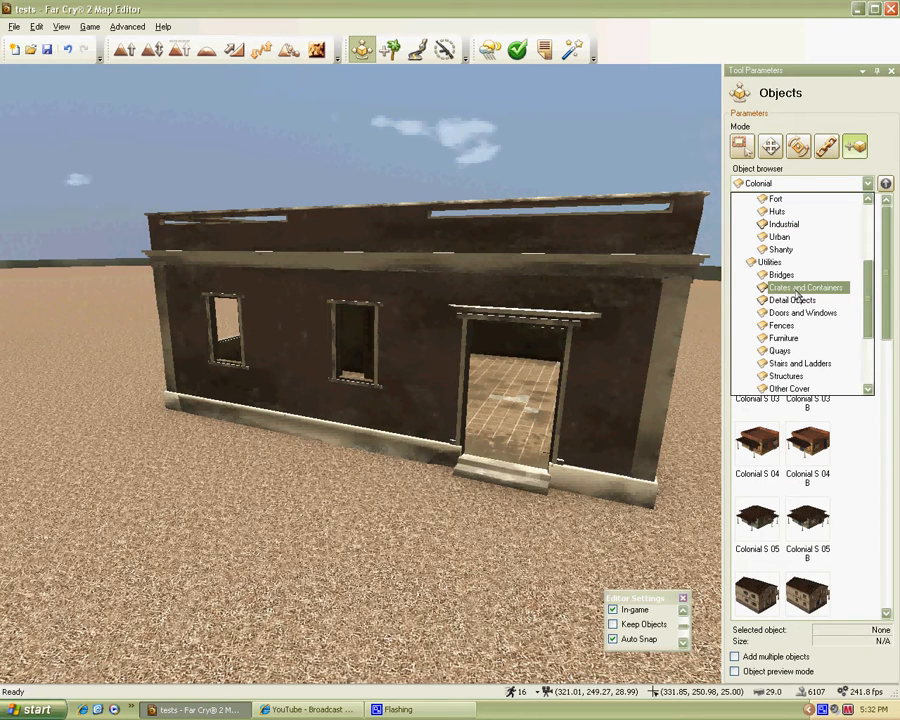
left_click(784, 328)
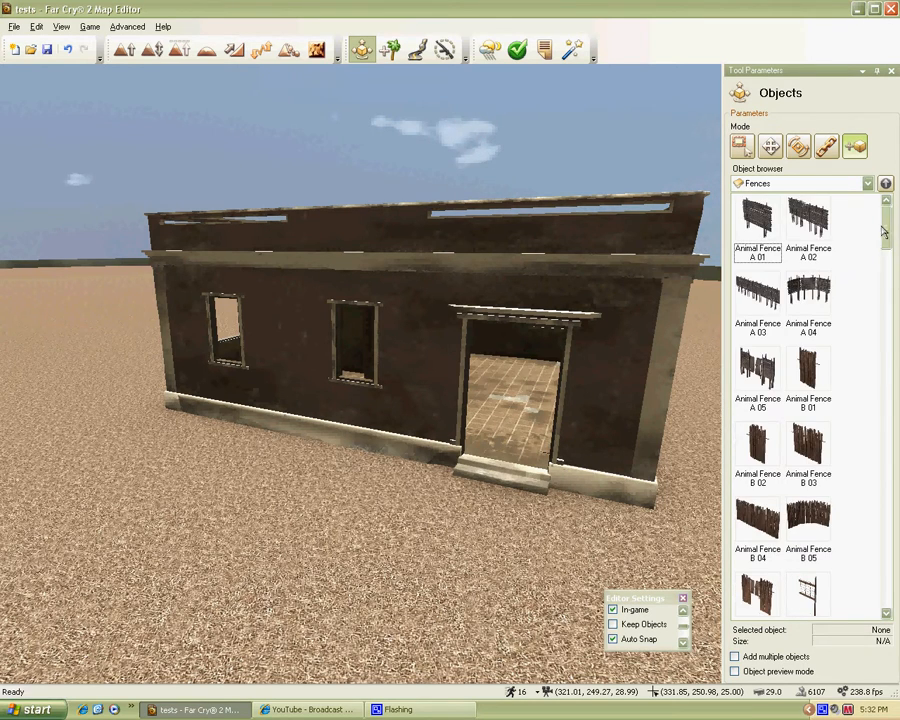
left_click_drag(884, 231, 896, 282)
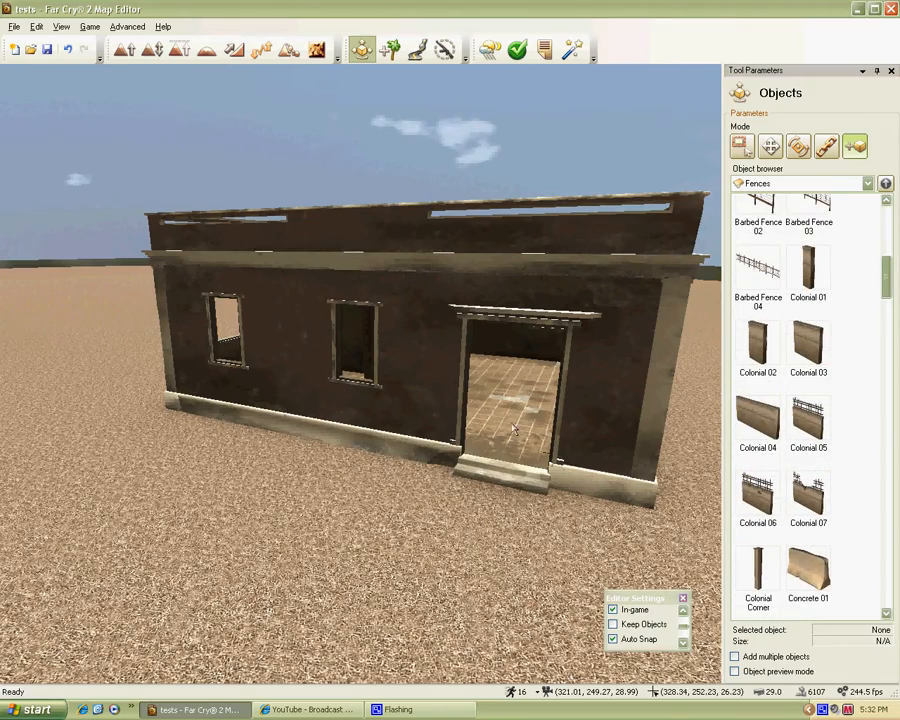
key("w")
right_click_drag(513, 428, 362, 379)
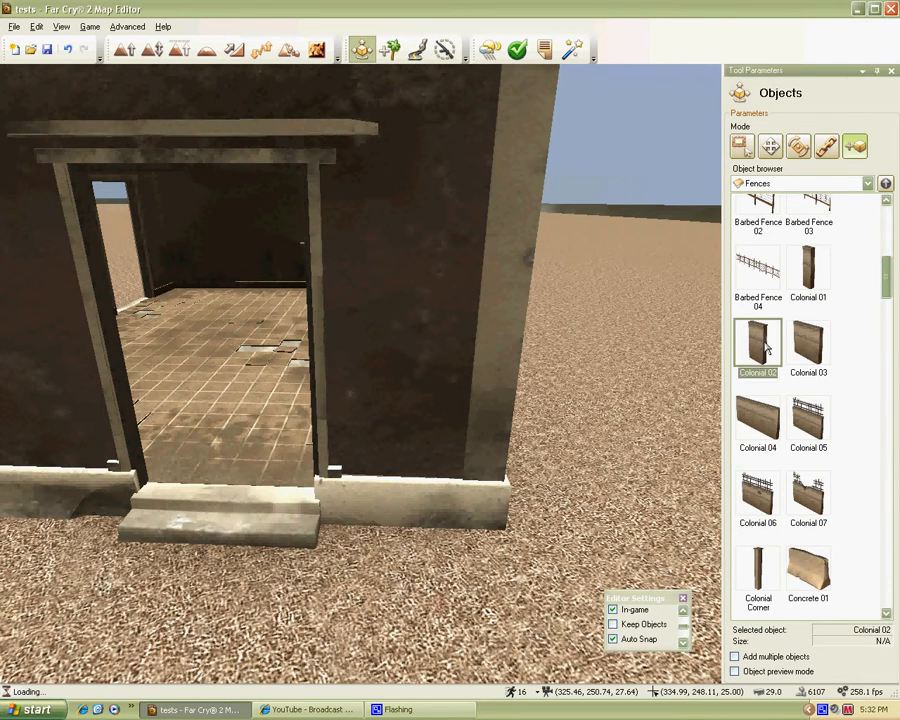
left_click_drag(361, 375, 361, 375)
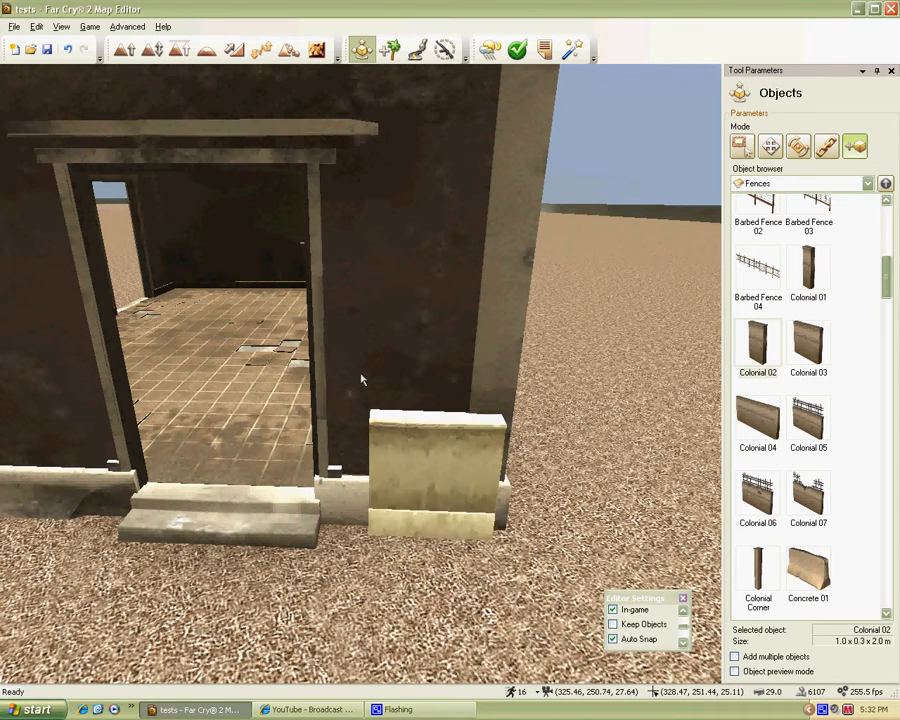
left_click(438, 533)
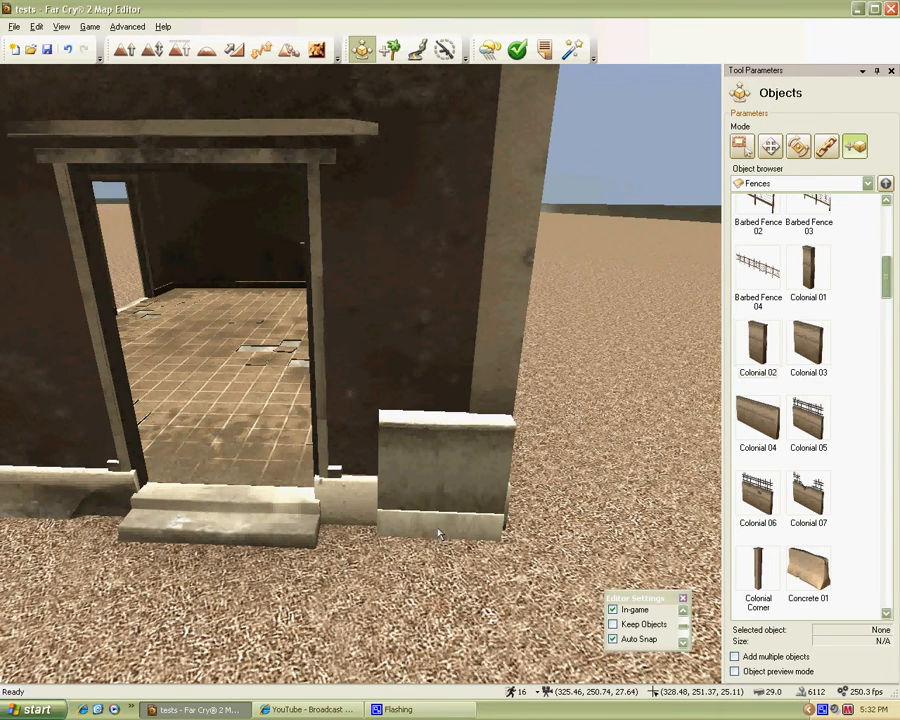
Turn off Auto Snap and fill the gap between the wall piece and the doorway with a Colonial 01 piece.
left_click(826, 345)
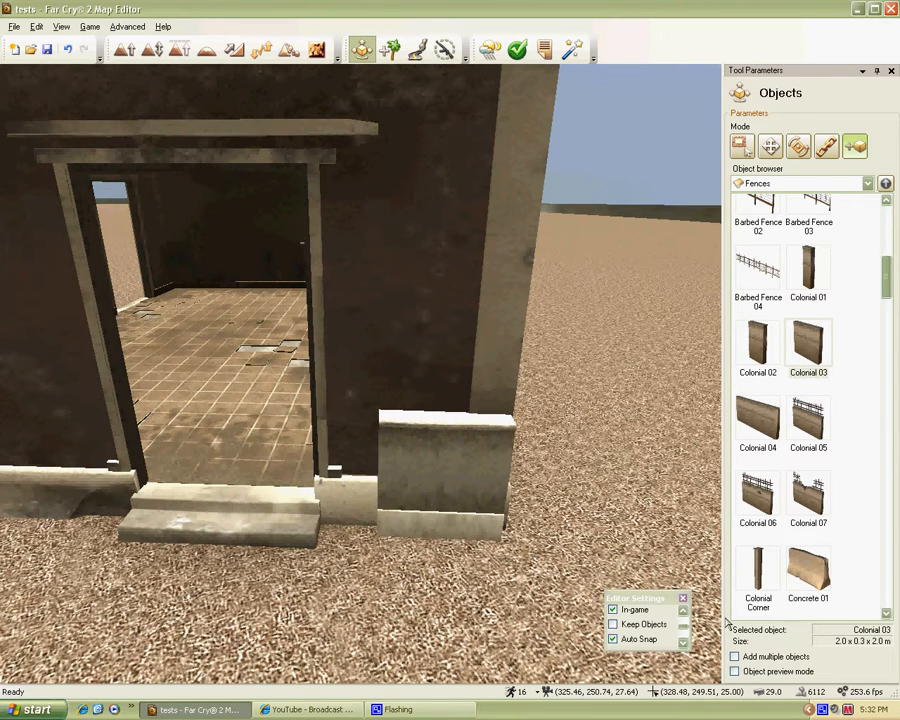
left_click(683, 643)
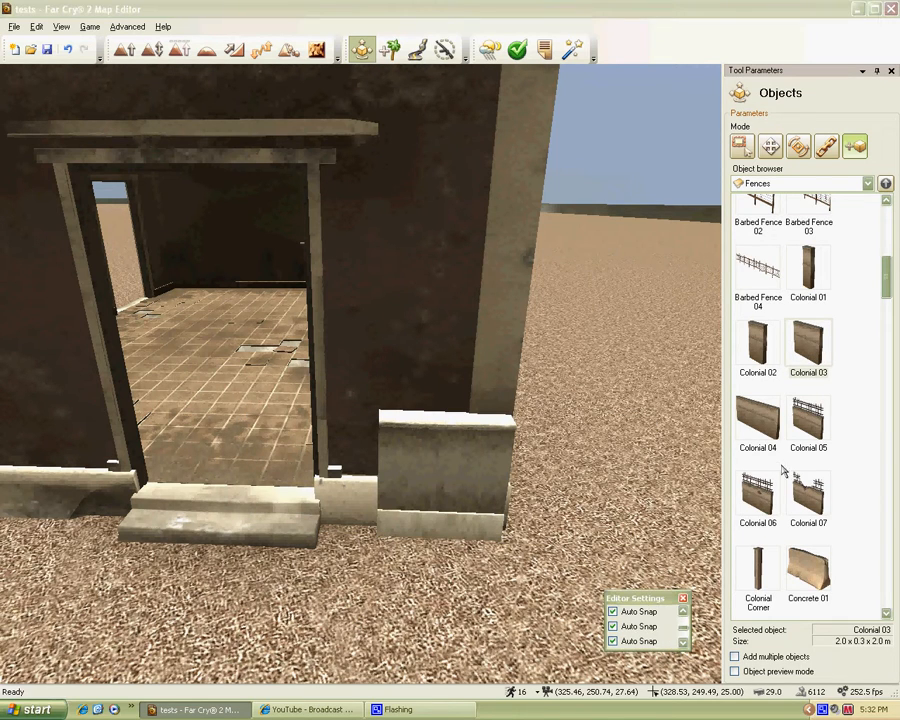
left_click(770, 362)
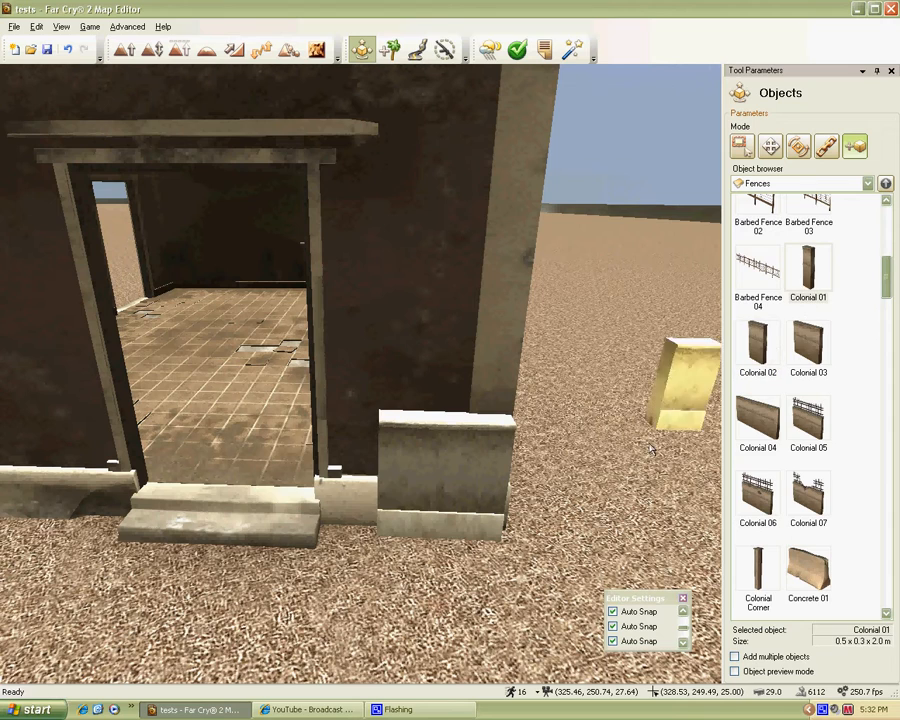
left_click(682, 614)
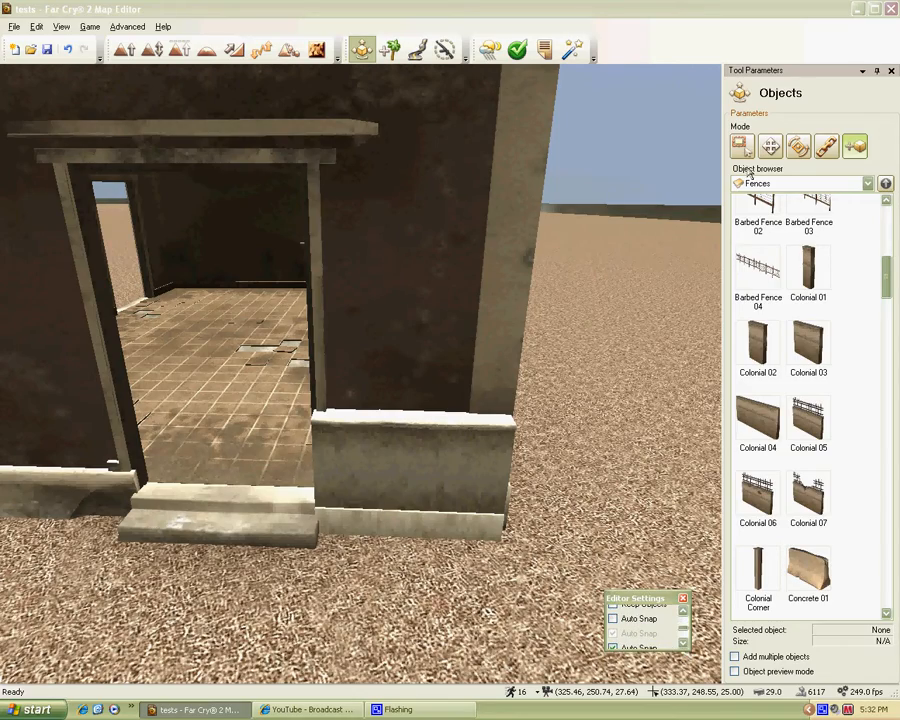
Select both wall pieces beside the doorway and duplicate them straight up as a second tier.
left_click(770, 147)
right_click_drag(363, 380, 363, 380)
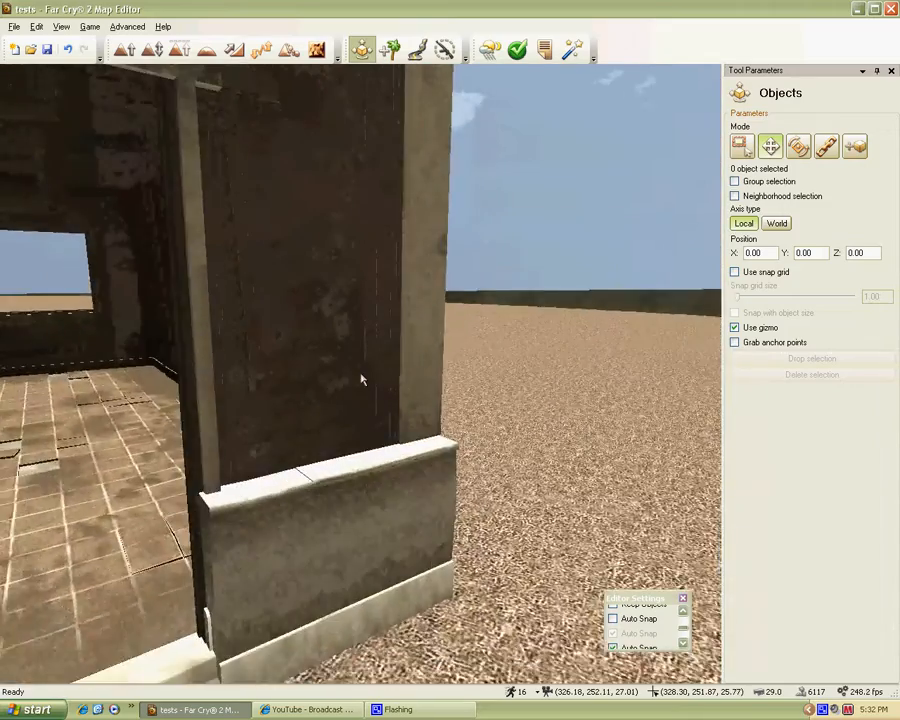
key("s")
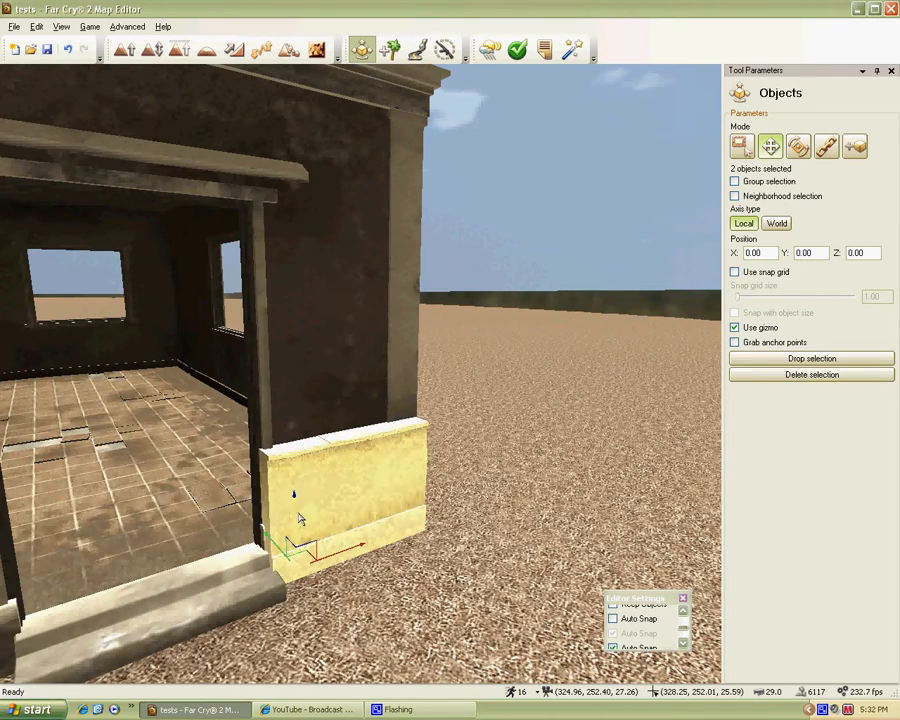
left_click_drag(297, 482, 306, 276)
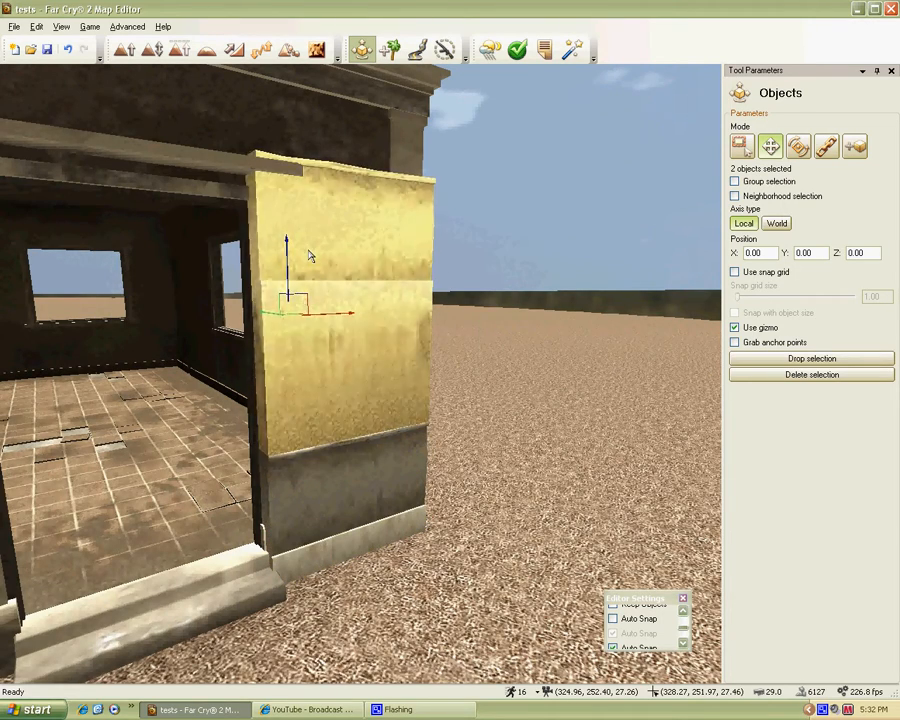
Add the two lower wall pieces to the selection and raise the whole four-piece stack up to the cornice.
left_click(352, 491, "ctrl")
left_click(312, 502, "ctrl")
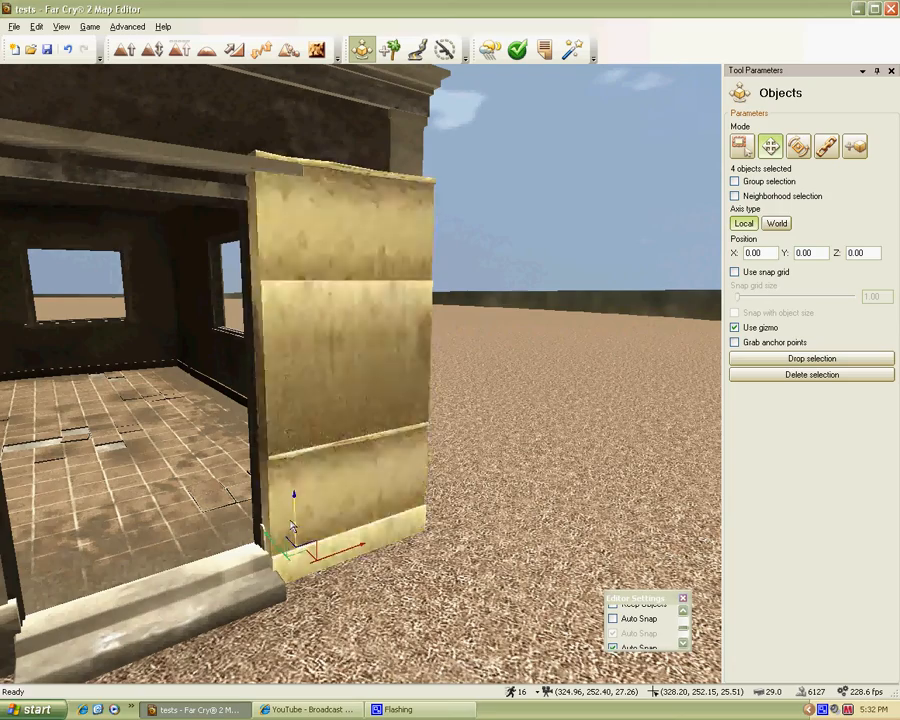
left_click_drag(293, 522, 296, 408)
Duplicate the four-piece wall stack along the building's front and set the copy at the far corner, beyond the last window.
key("d")
right_click_drag(294, 403, 361, 379)
key("a")
key("w")
key("a")
key("s")
key("s")
key("a")
key("d")
key("a")
key("a")
key("d")
key("w")
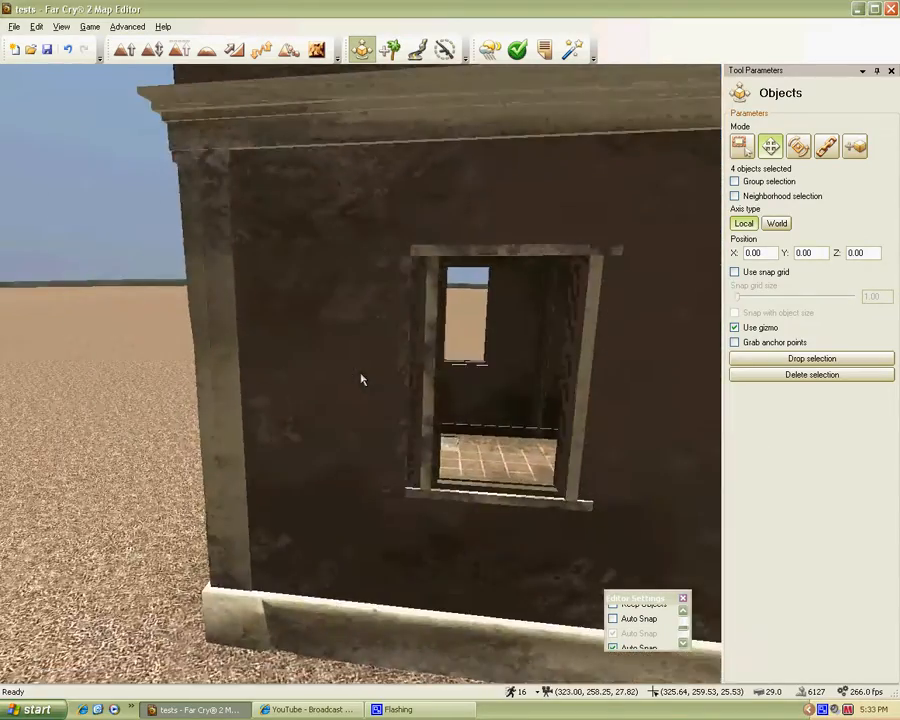
key("d")
right_click_drag(291, 516, 455, 426)
key("s")
key("a")
left_click_drag(481, 404, 246, 427, "shift")
key("a")
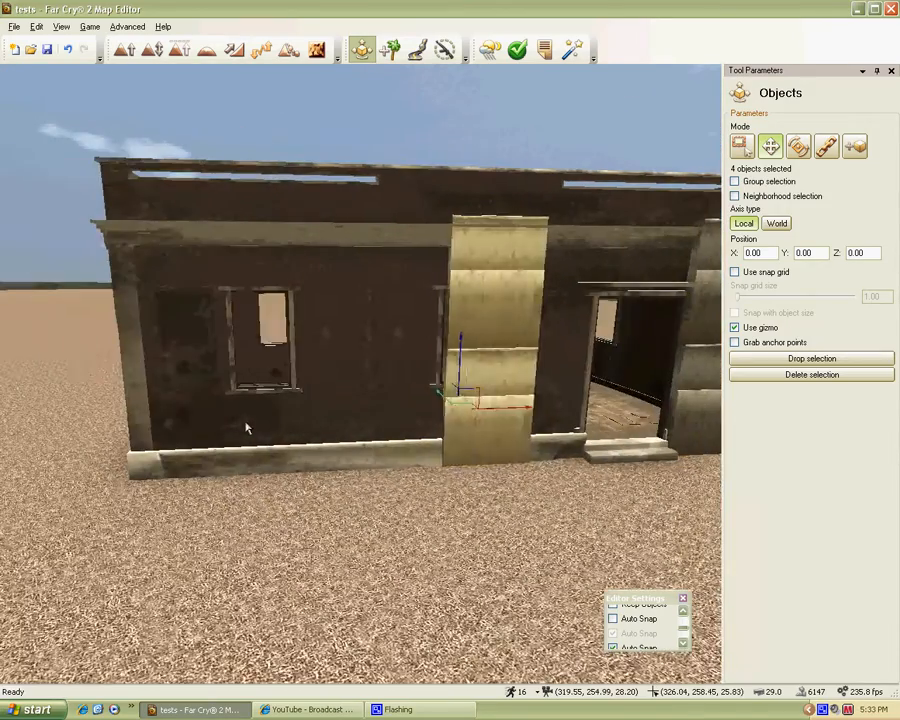
left_click_drag(502, 419, 204, 437)
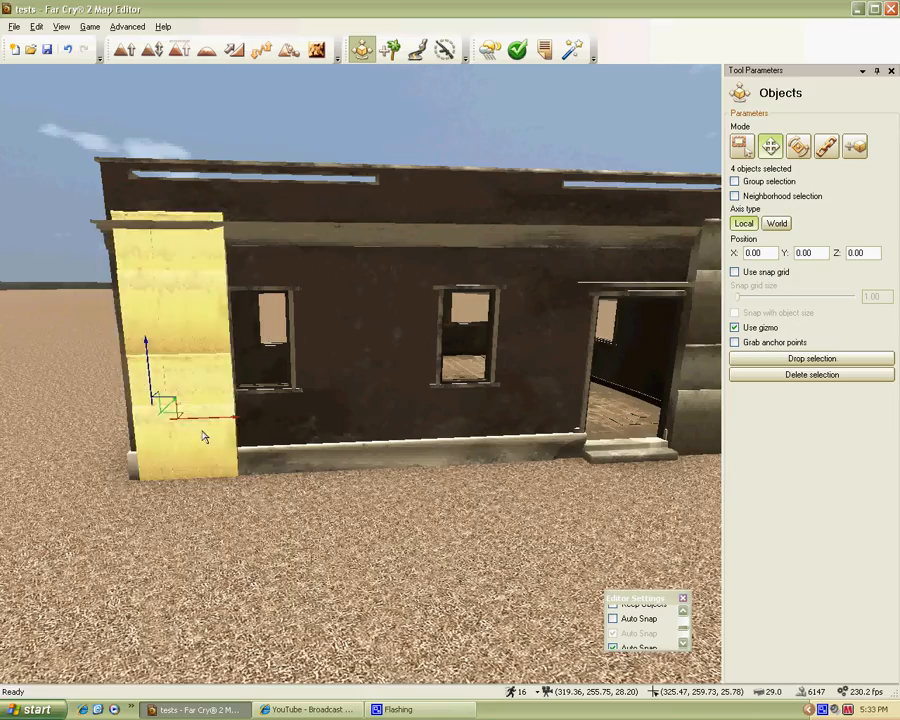
Examine the building's end and side walls around the copied wall stack, and clear the selection.
key("a")
key("w")
right_click_drag(204, 437, 363, 380)
key("s")
key("d")
key("a")
key("s")
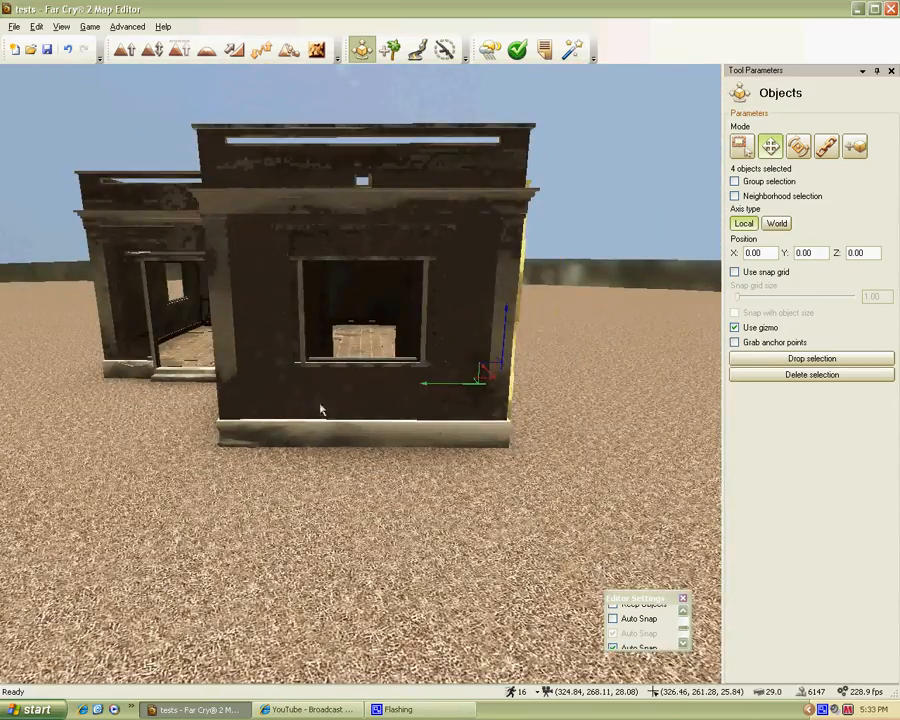
key("d")
right_click_drag(320, 409, 385, 416)
key("w")
key("a")
key("s")
key("d")
key("s")
key("d")
key("s")
left_click(471, 535)
Examine the doorway, its lintel and the wall stack beside it from close up.
key("w")
right_click_drag(471, 535, 362, 380)
key("s")
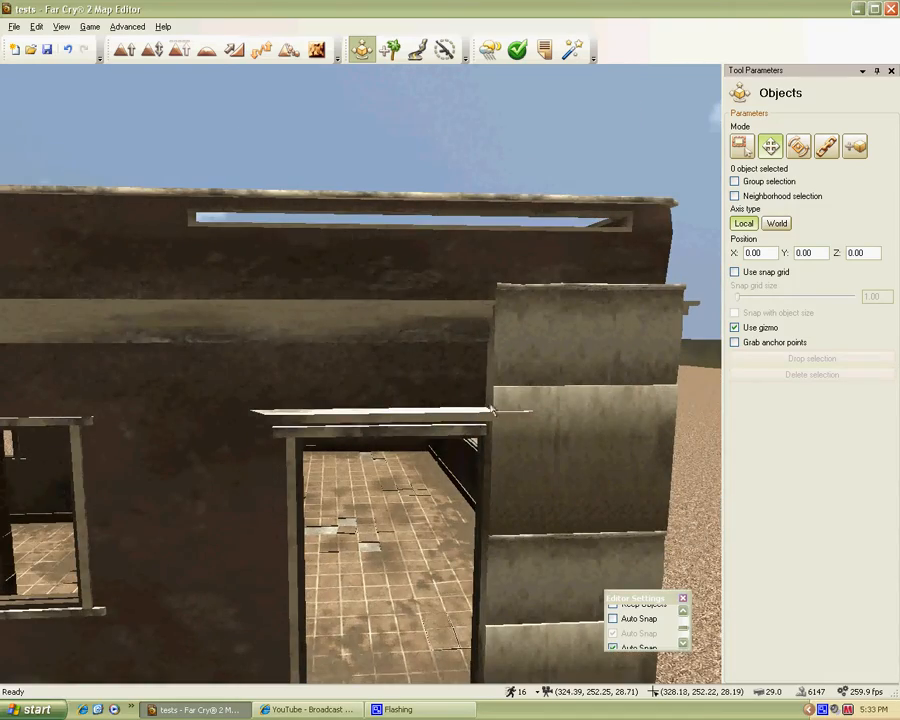
key("d")
right_click_drag(490, 410, 362, 379)
key("w")
key("s")
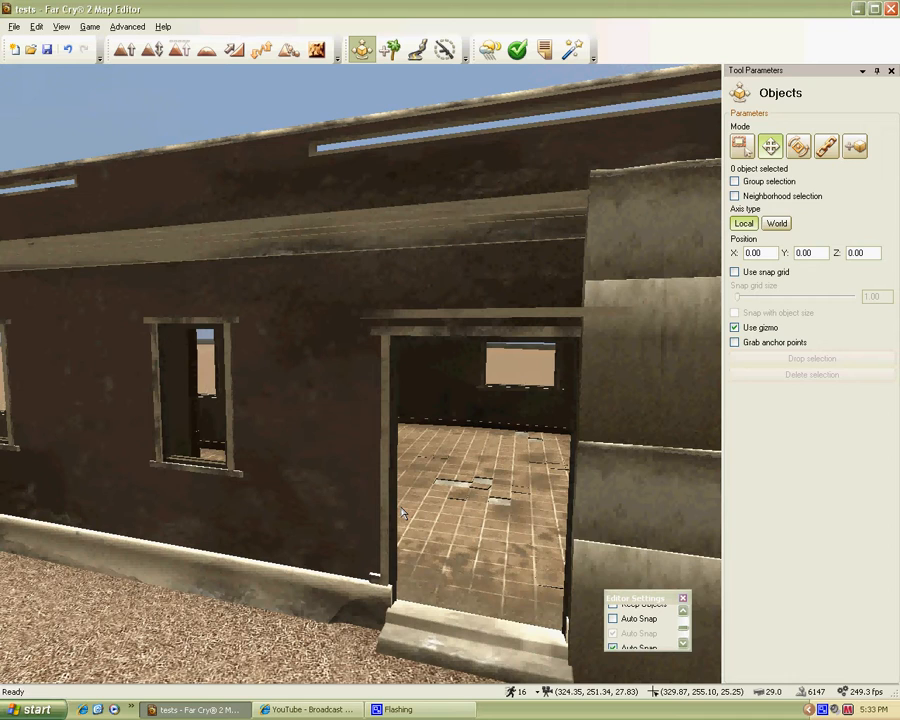
right_click(821, 709)
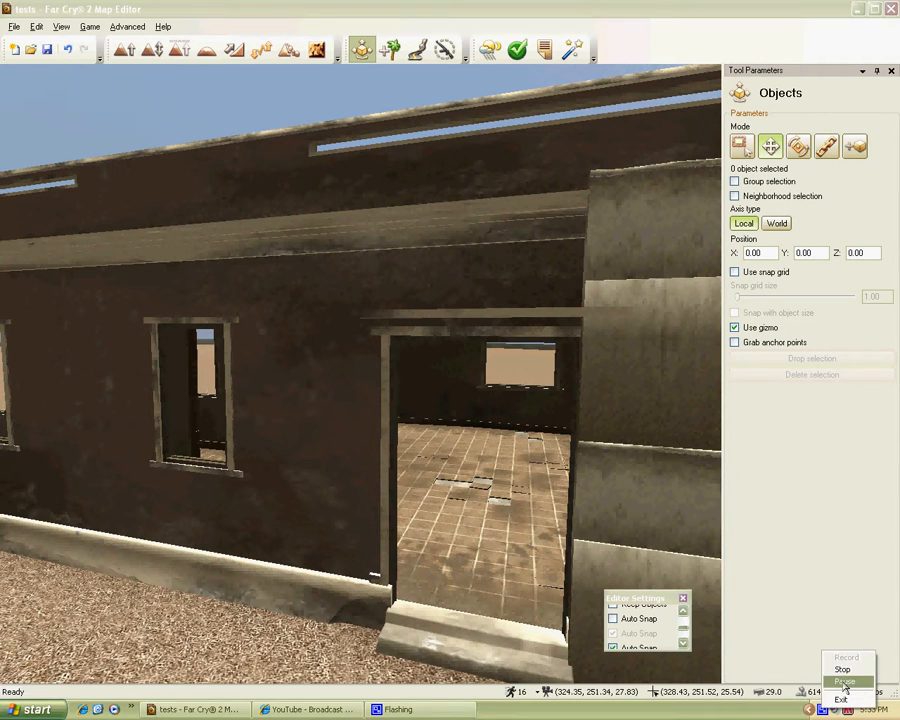
key("w")
right_click_drag(428, 482, 362, 381)
key("s")
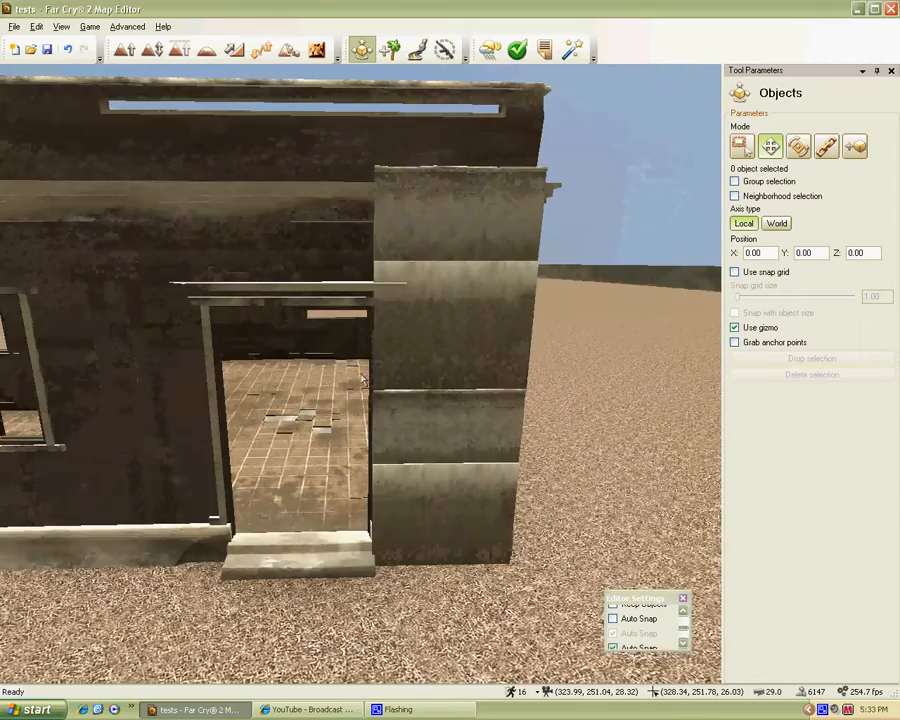
Duplicate the upper Colonial 02 wall piece beside the doorway and place the copy in front of the door opening.
left_click(856, 148)
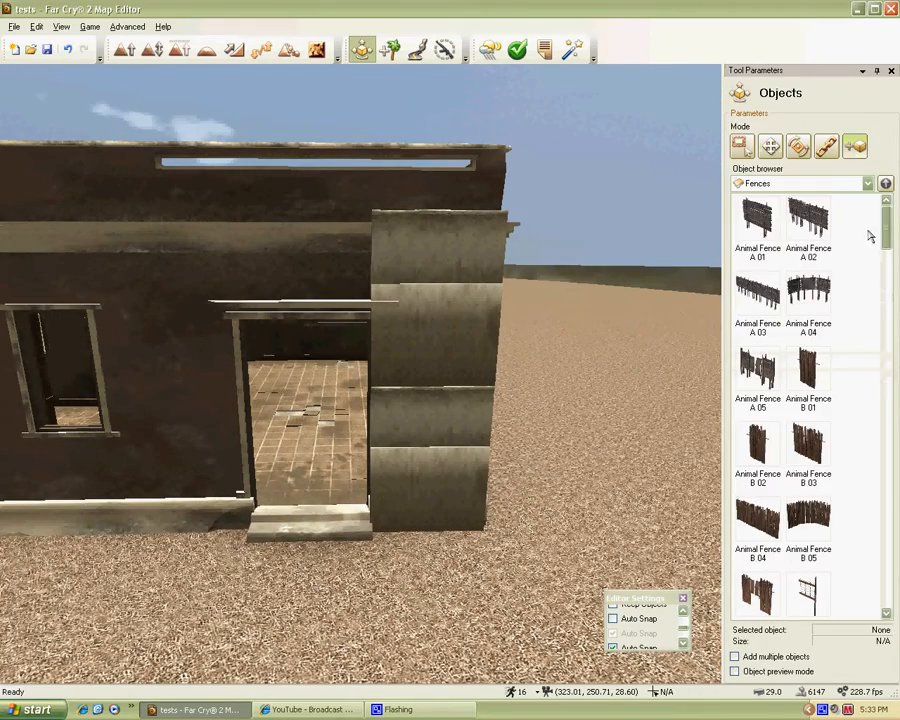
left_click(771, 148)
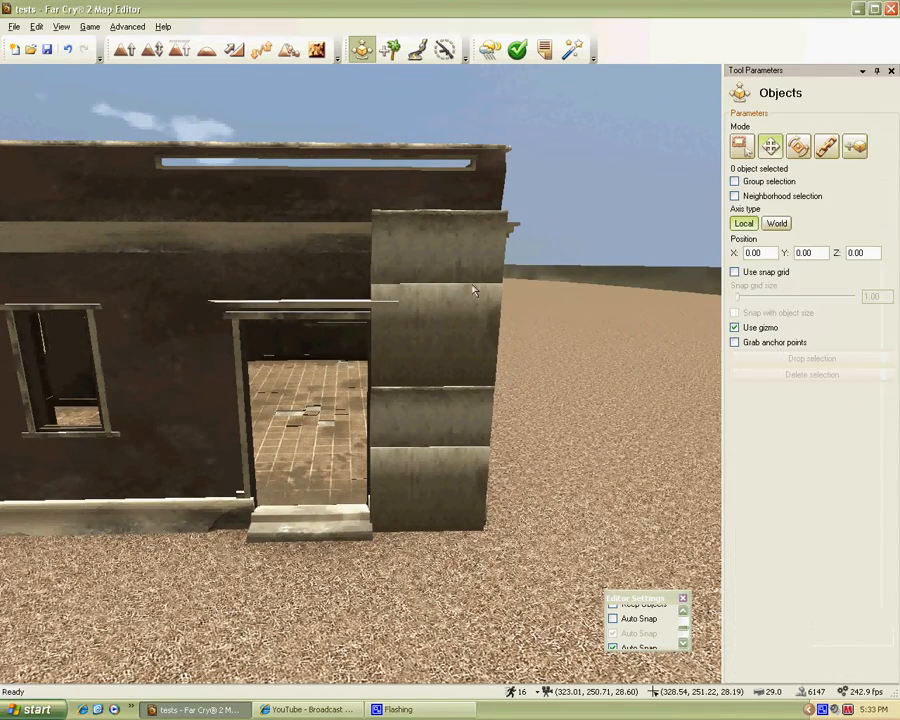
left_click(490, 286)
left_click(856, 148)
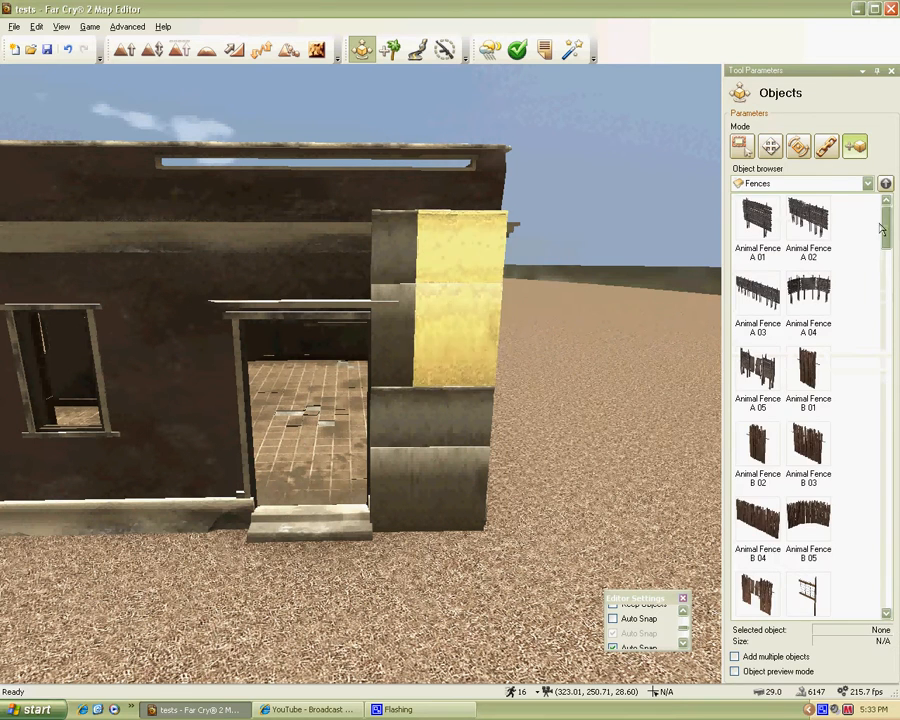
scroll(810, 400, "down", 3)
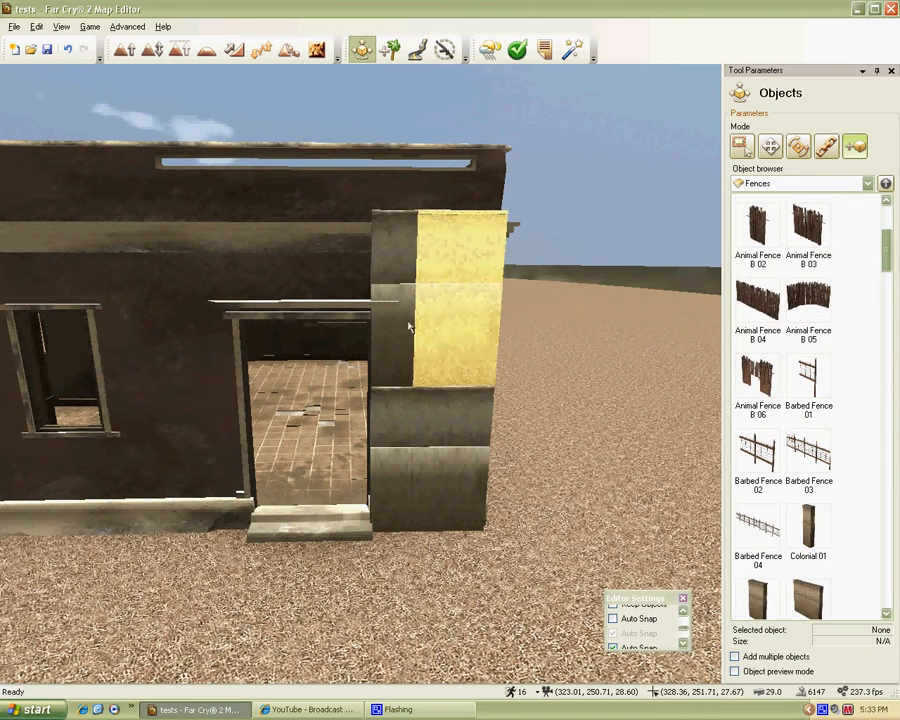
left_click(768, 152)
key("w")
mouse_move(414, 338)
right_mouse_down()
mouse_move(364, 378)
mouse_move(414, 338)
right_mouse_up()
left_click_drag(512, 334, 270, 334)
Rotate the copied wall piece 90 degrees onto its side, using snap angles of 90.
left_click(798, 147)
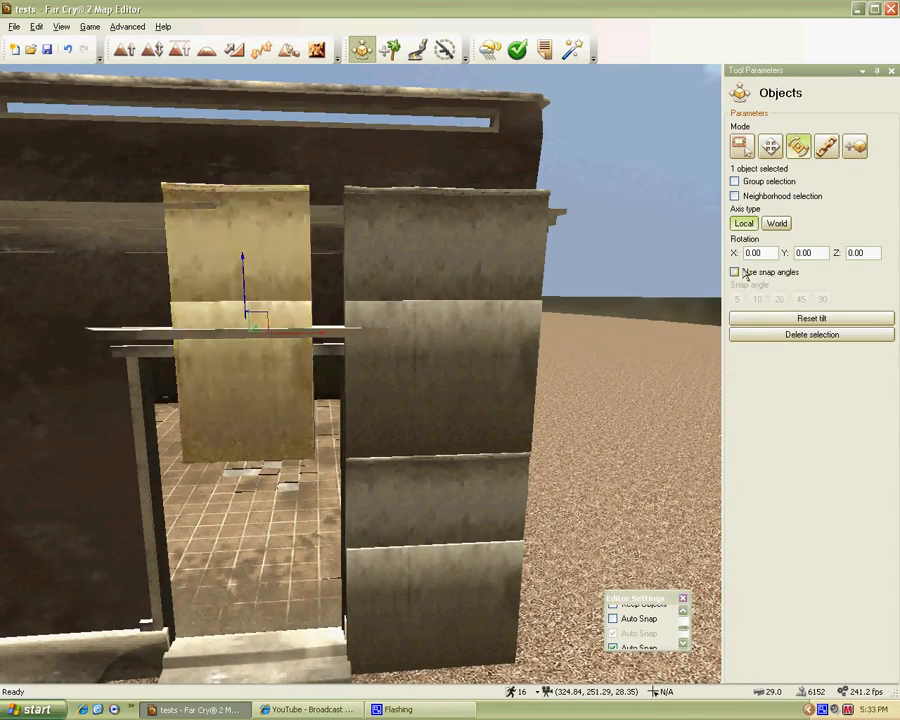
left_click(735, 272)
left_click_drag(283, 330, 362, 378)
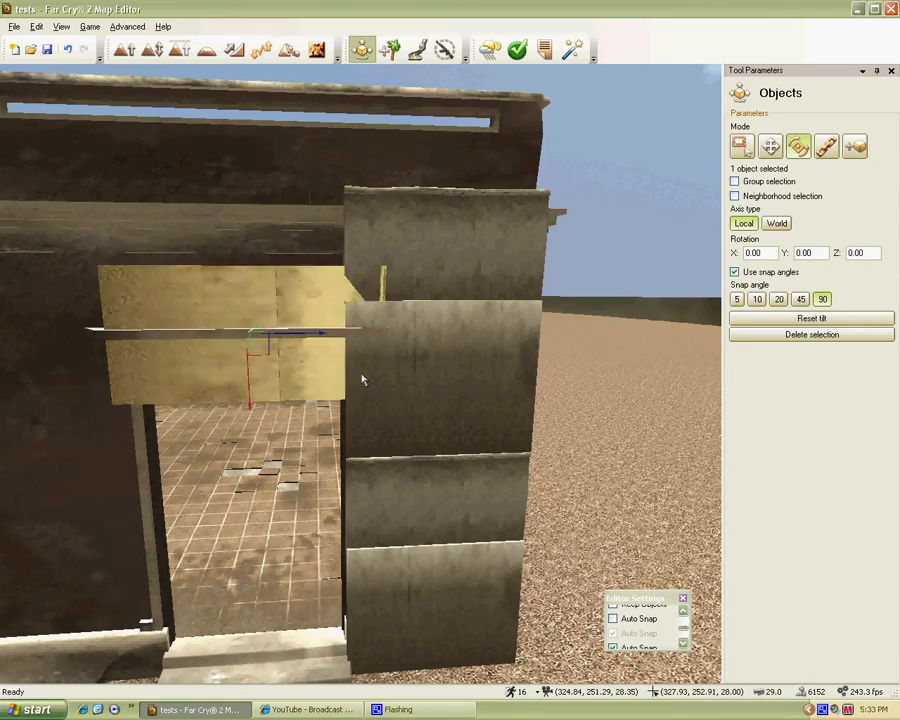
Raise the sideways wall piece until it sits above the door opening.
left_click(770, 147)
key("d")
right_click_drag(600, 260, 362, 379)
key("w")
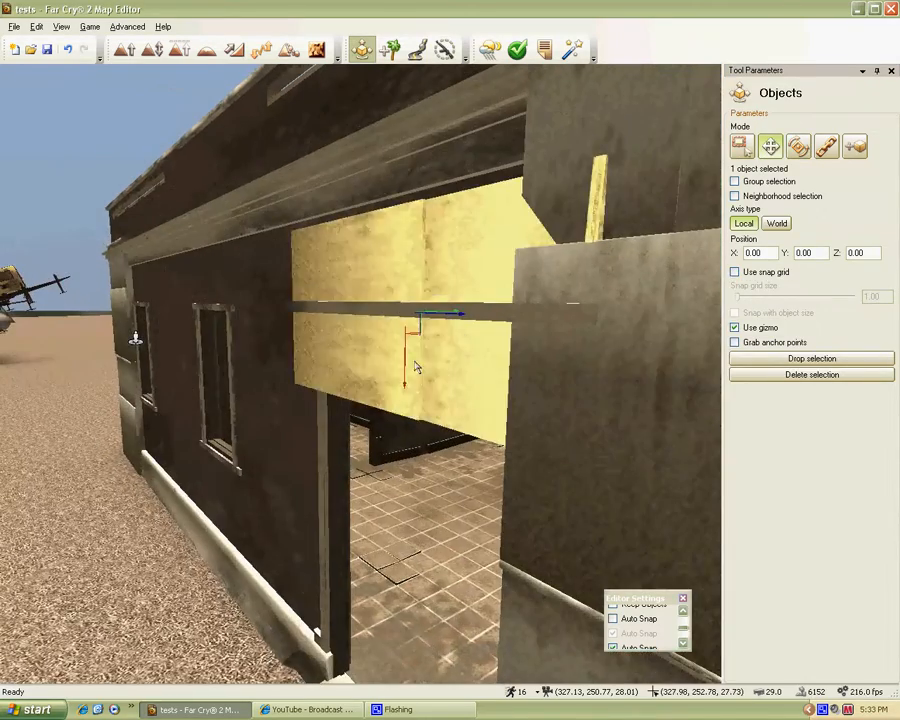
left_click_drag(408, 376, 400, 300)
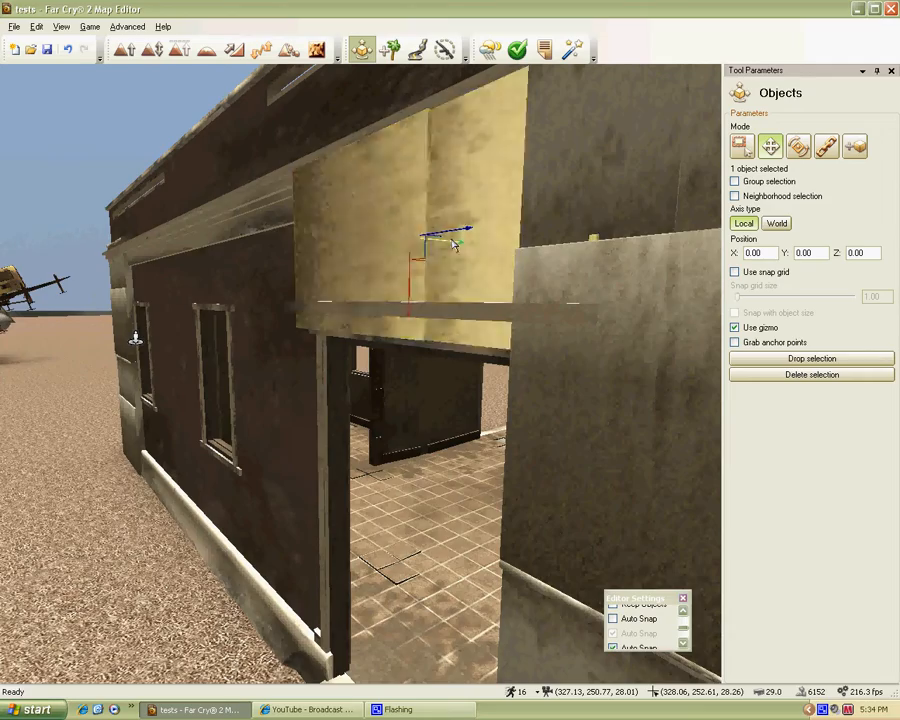
Place a Colonial 03 fence wall piece across the lower doorway, snapped to the adjoining wall stack with Auto Snap on.
key("a")
right_click_drag(453, 243, 362, 379)
key("d")
key("s")
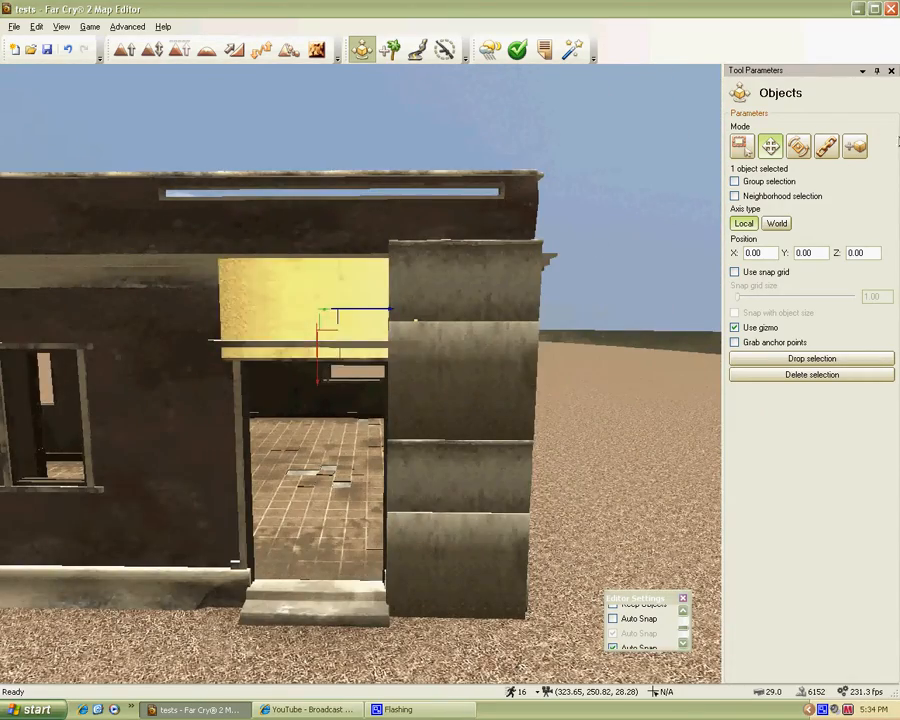
left_click(855, 146)
left_click_drag(893, 230, 891, 290)
key("a")
right_click_drag(408, 485, 362, 379)
key("w")
key("s")
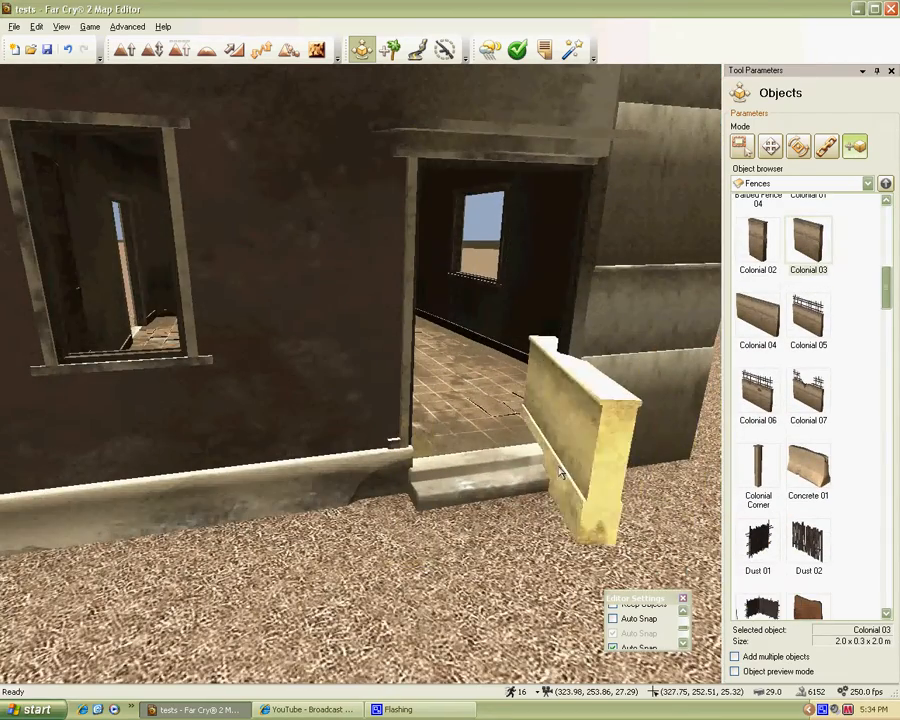
key("s")
left_click(613, 618)
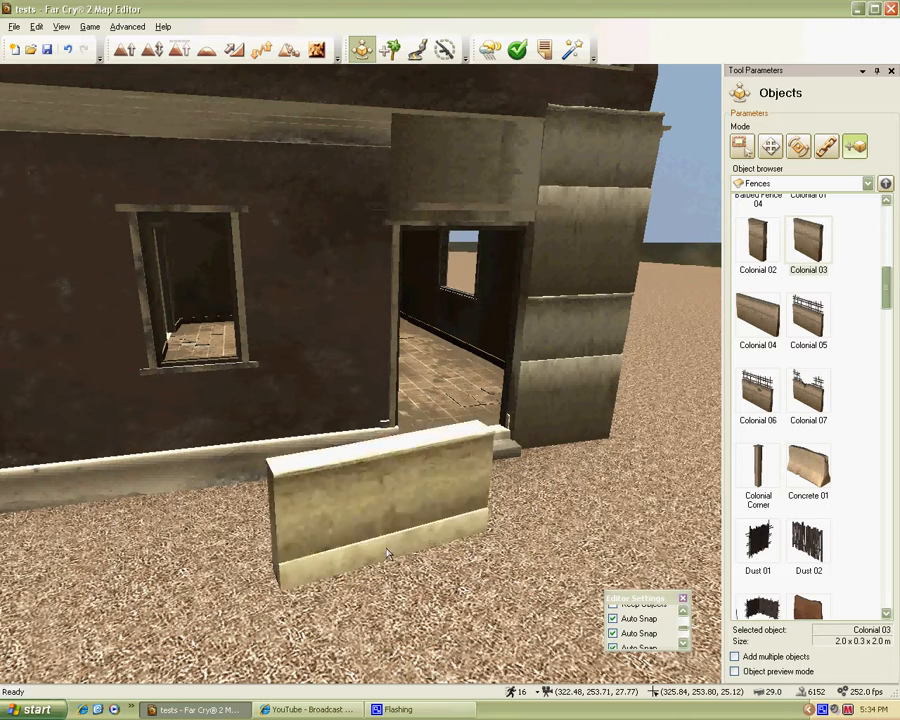
left_click(425, 465)
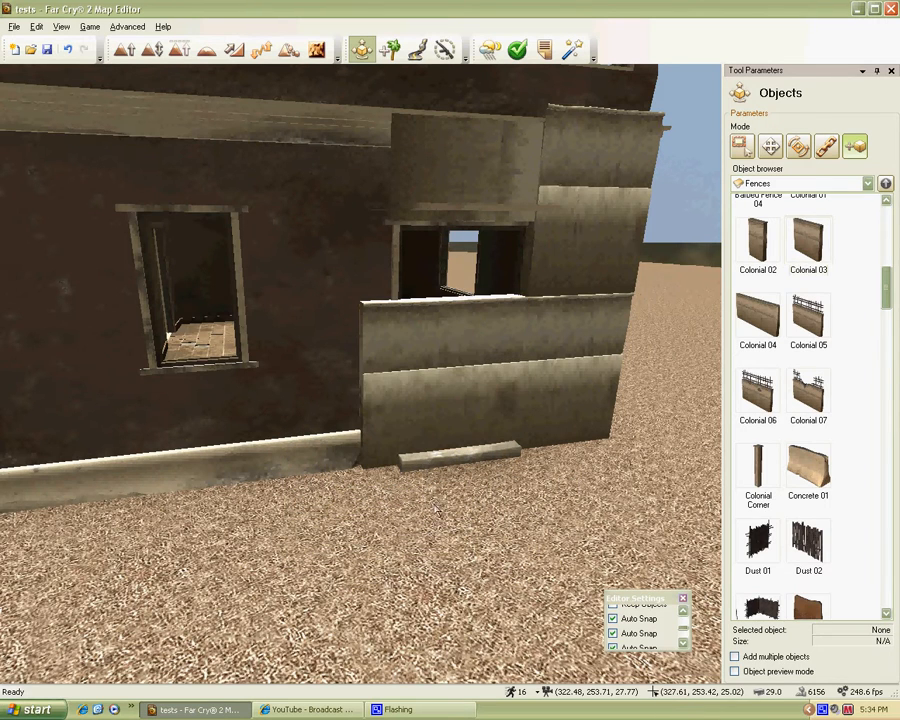
With Auto Snap off, slide the new Colonial 03 piece to the other side of the doorway and delete it.
left_click(625, 622)
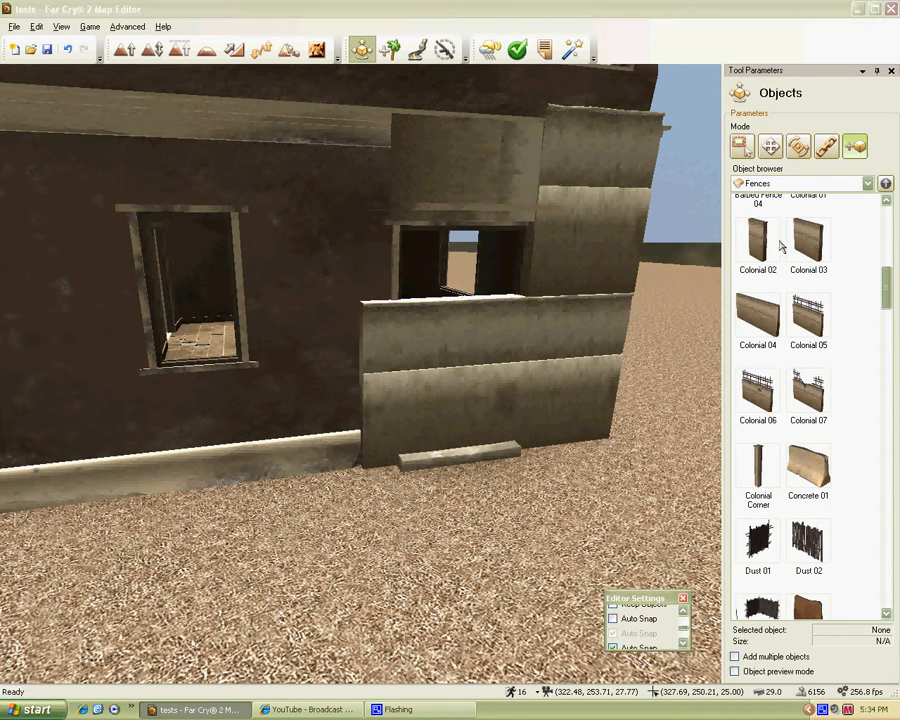
left_click(770, 147)
left_click(474, 375)
left_click_drag(482, 384, 367, 407)
right_click_drag(367, 408, 427, 393)
key("w")
key("s")
key("d")
key("Delete")
Select all four pieces of the wall stack beside the doorway and duplicate them onto the doorway's opposite side.
key("d")
key("s")
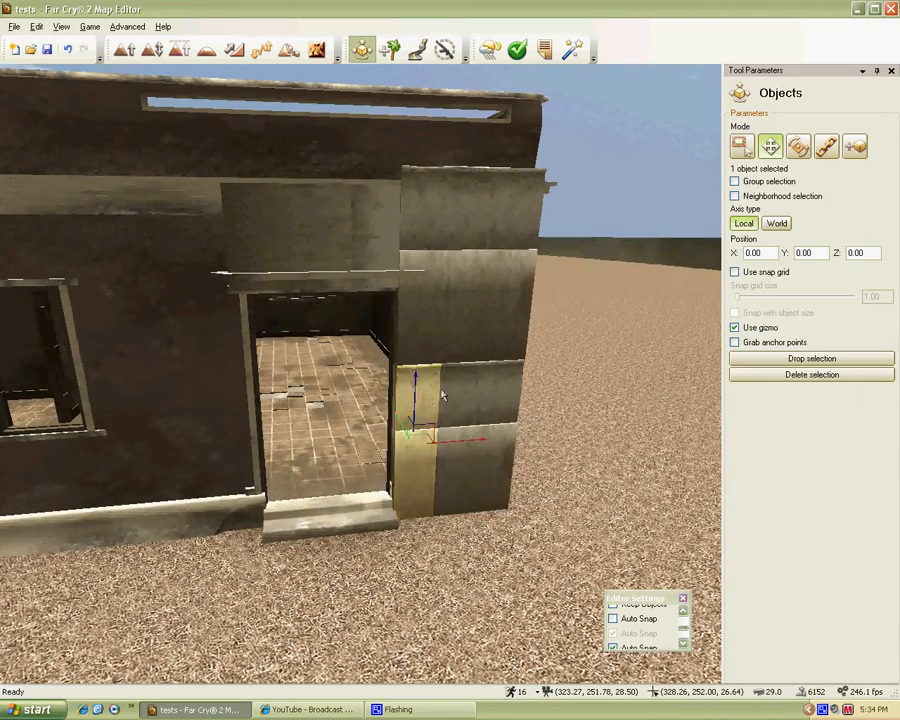
left_click(467, 333, "ctrl")
left_click(441, 319, "ctrl")
mouse_move(466, 275)
left_mouse_down("shift")
mouse_move(465, 284)
mouse_move(161, 311)
mouse_move(185, 305)
left_mouse_up("shift")
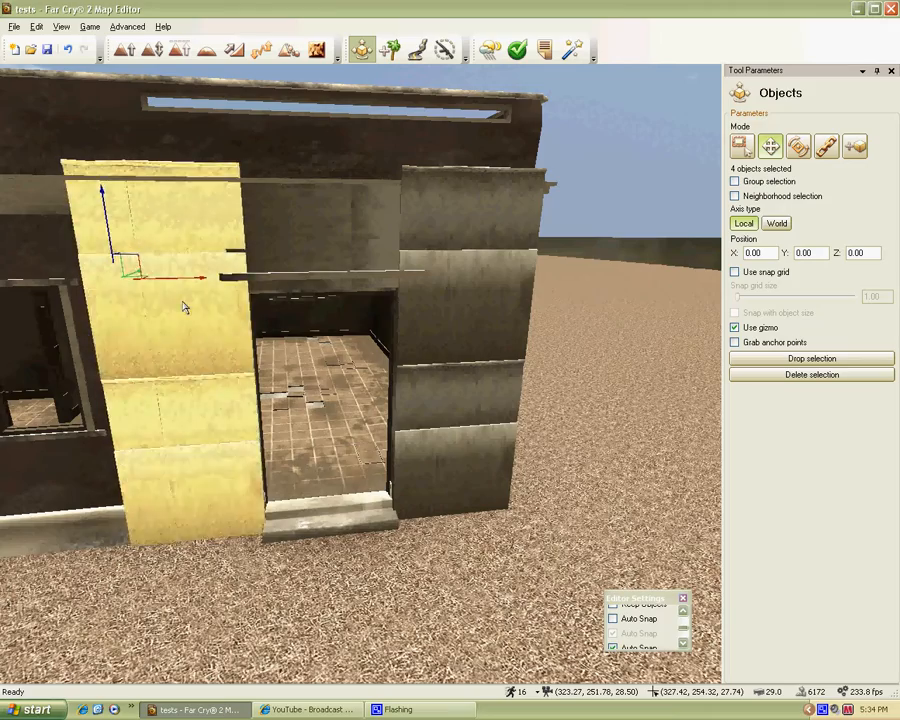
Duplicate the two narrow wall pieces on the new stack's window side and offset the copies toward the window.
right_click_drag(145, 357, 361, 375)
key("w")
key("a")
key("s")
key("a")
left_click(403, 674)
right_click_drag(344, 528, 361, 375)
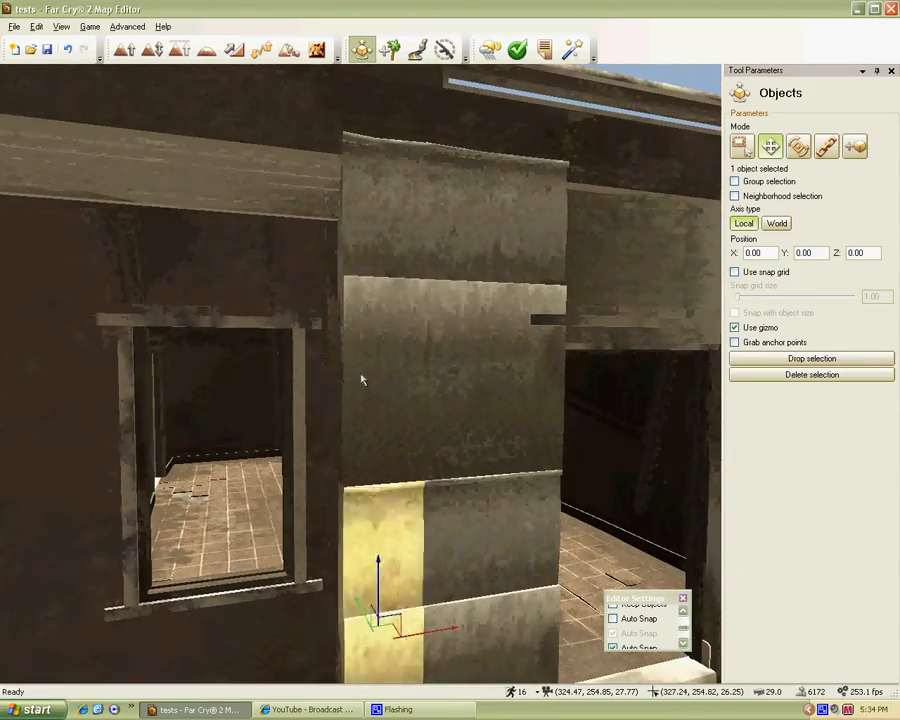
left_click(382, 427, "ctrl")
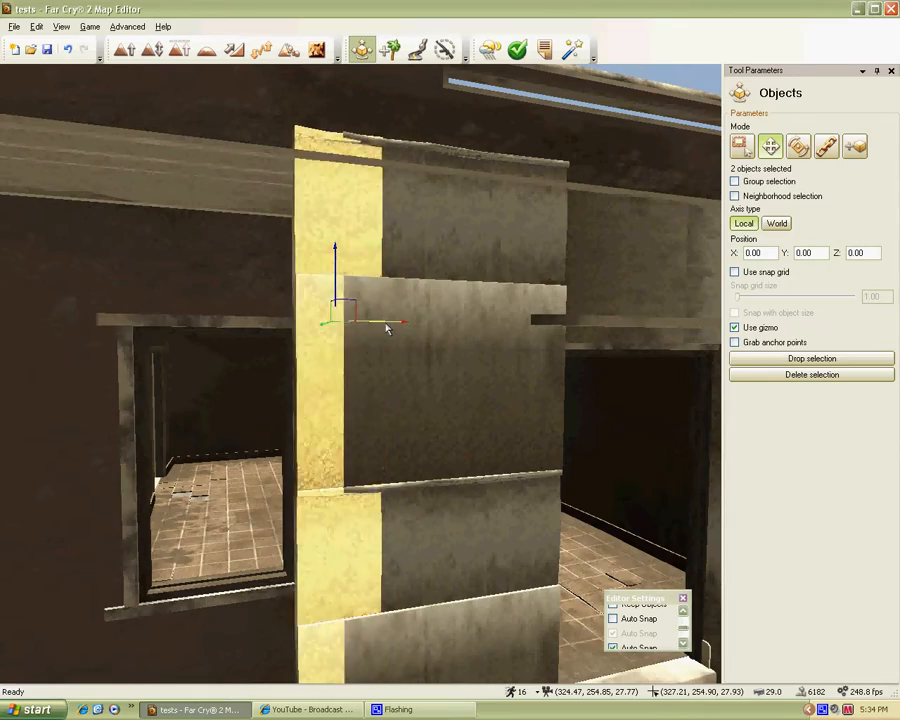
Adjust the depth of the two copied narrow pieces so they sit flush with the rest of the stack.
key("s")
key("w")
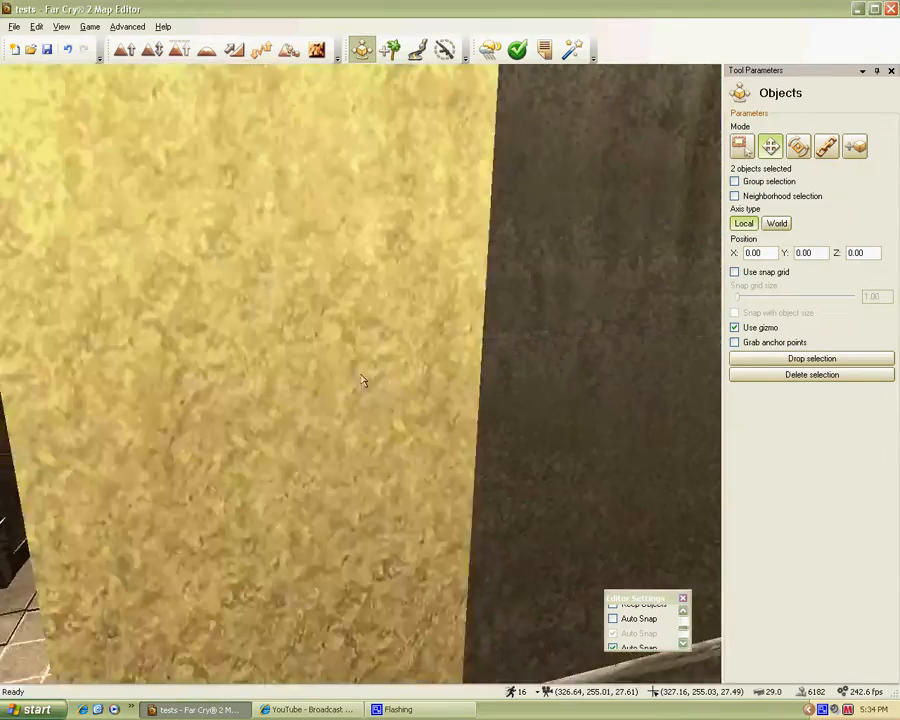
key("s")
key("s")
key("w")
right_click_drag(387, 420, 363, 379)
key("w")
key("s")
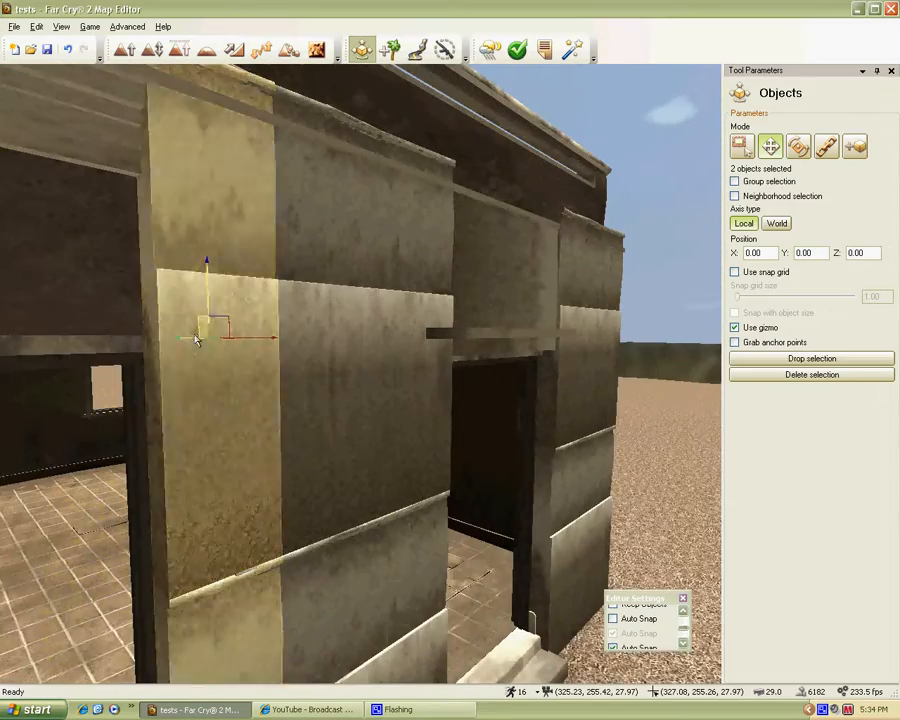
left_click_drag(190, 339, 188, 338)
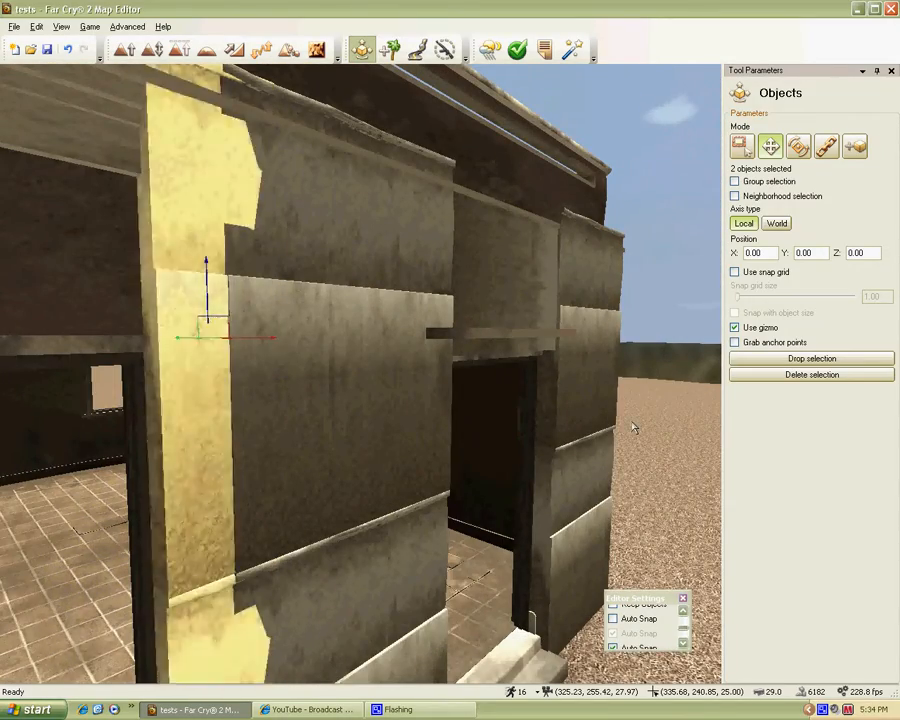
Examine the wall stacks and the bare stretch of wall between the two front windows.
left_click(632, 423)
right_click_drag(632, 423, 364, 378)
key("s")
key("a")
key("w")
key("s")
key("d")
key("a")
key("w")
key("s")
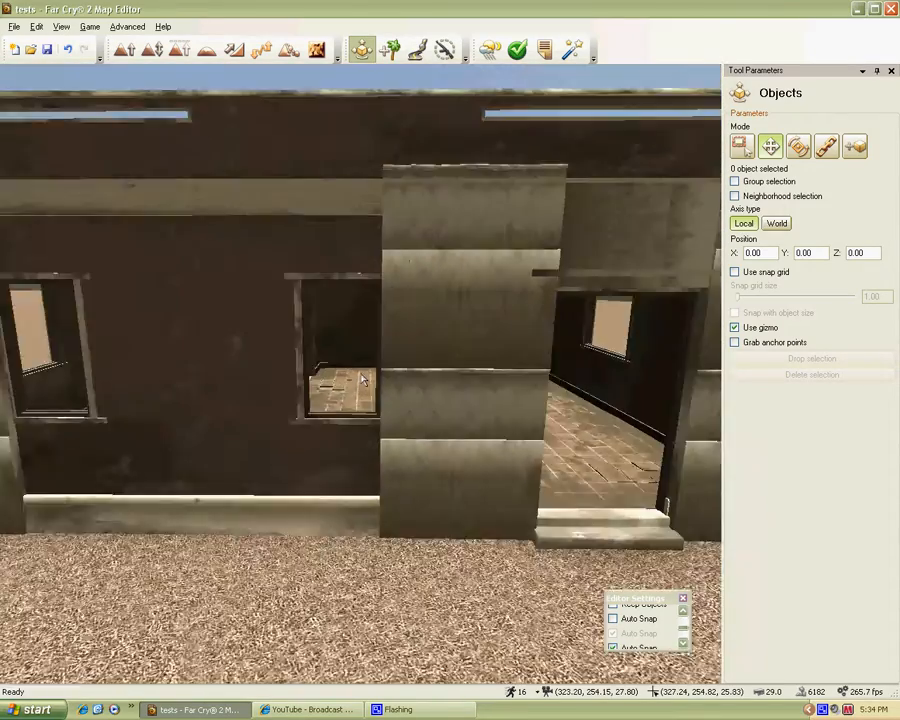
key("a")
key("w")
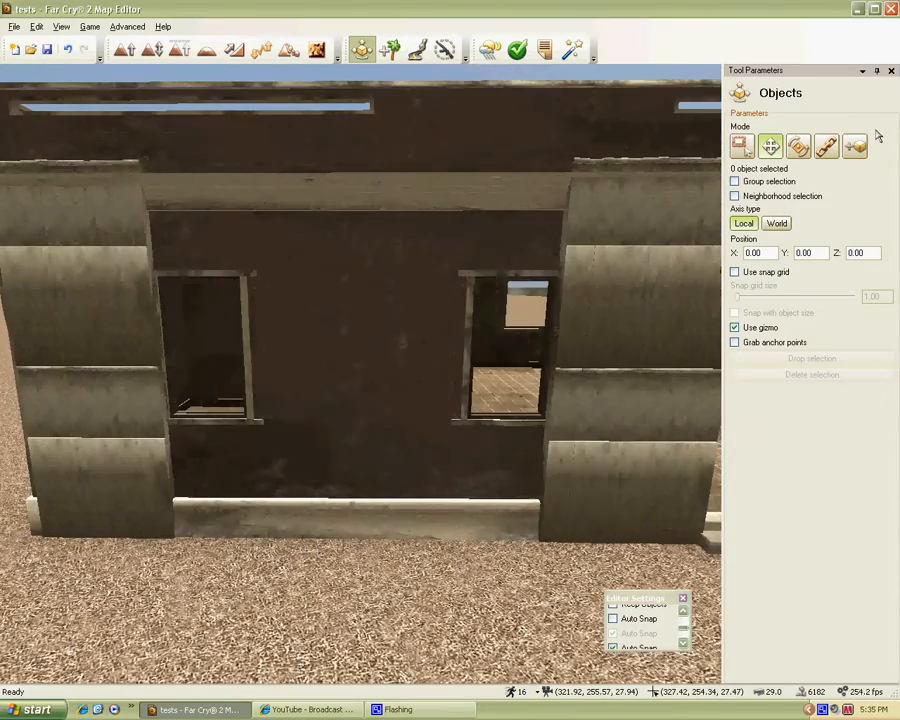
Place a Colonial 03 fence wall piece against the stack beside the doorway, with Auto Snap on.
left_click(856, 147)
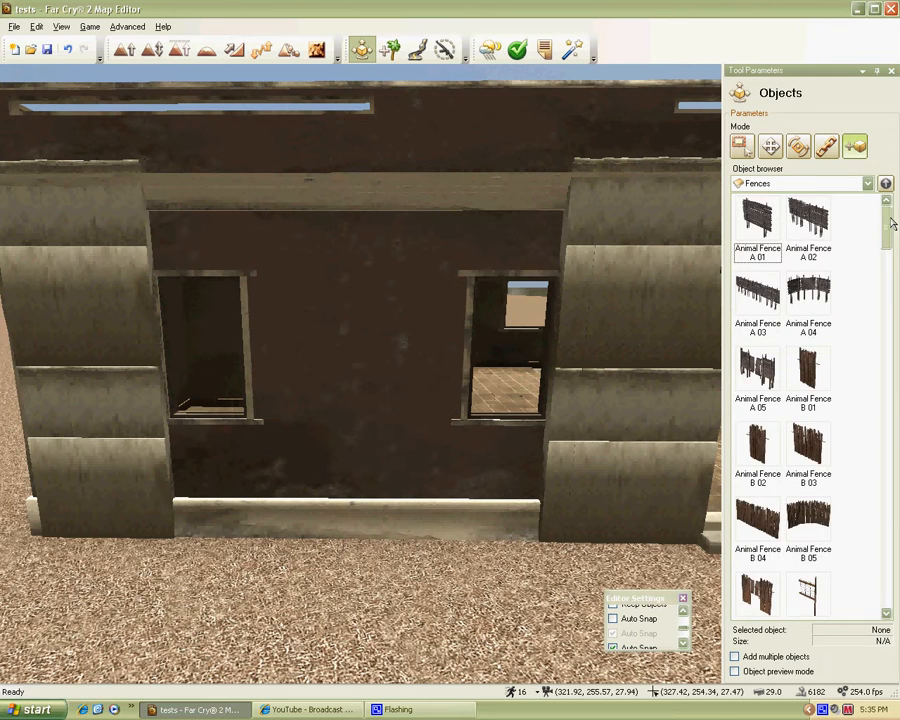
left_click_drag(889, 221, 889, 261)
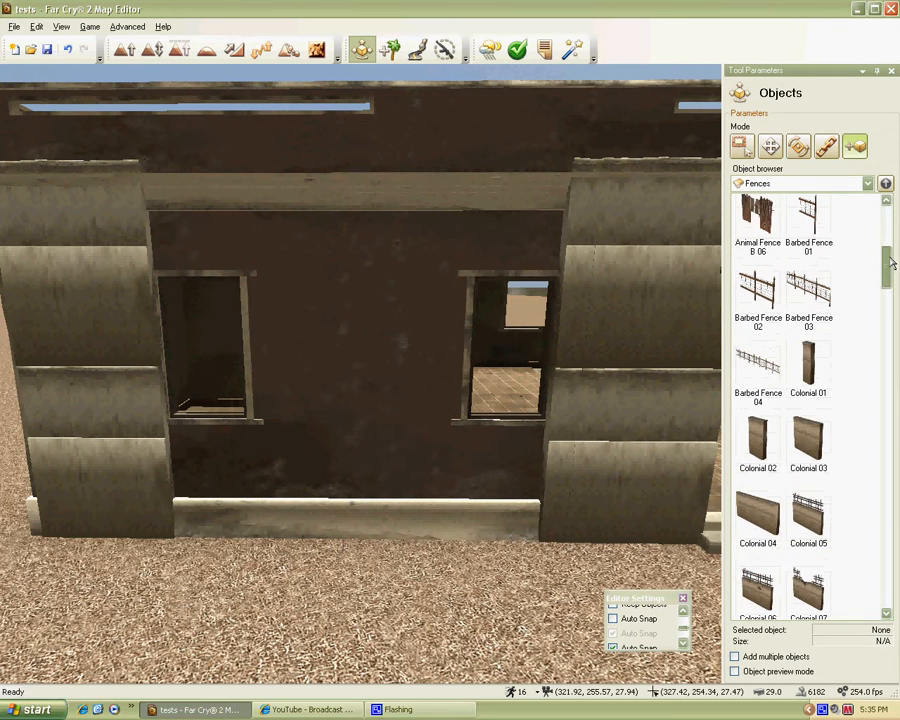
left_click(613, 619)
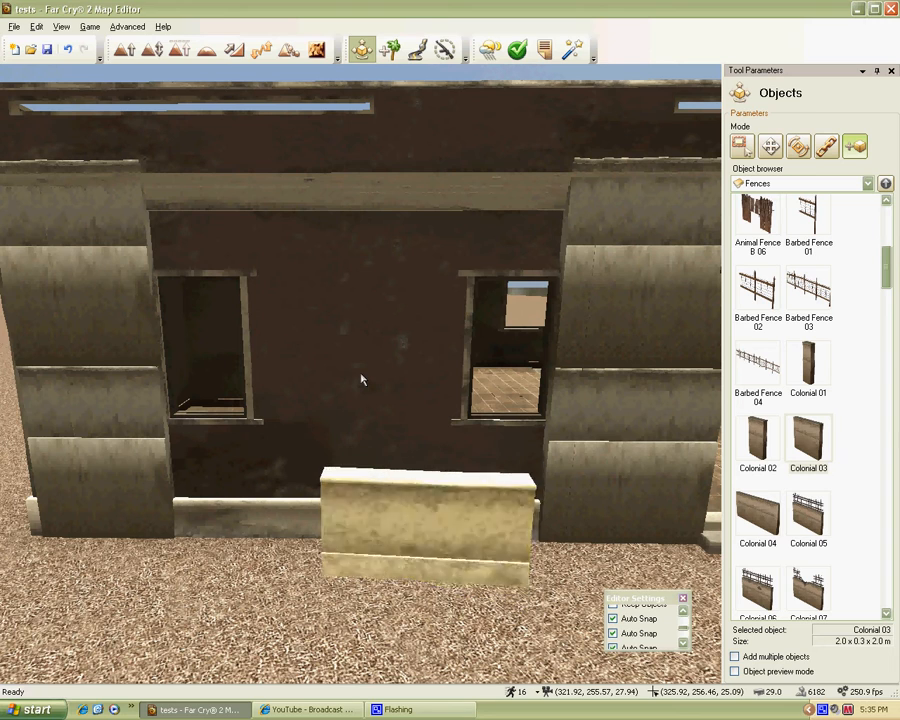
left_click(478, 527)
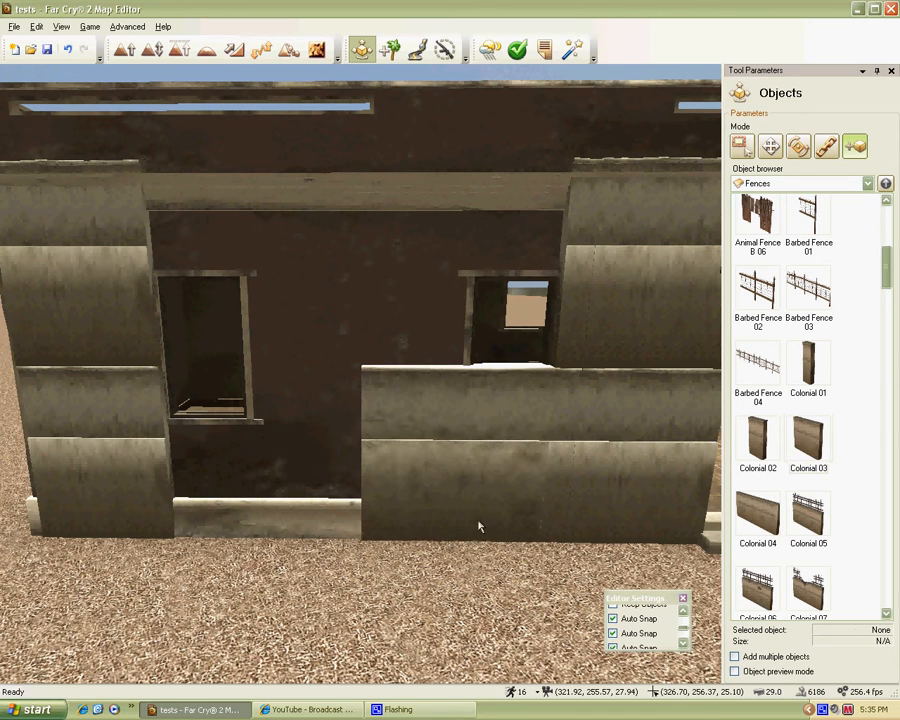
Turn off Auto Snap and slide the Colonial 03 piece along the wall to between the two windows.
left_click(749, 151)
left_click(635, 619)
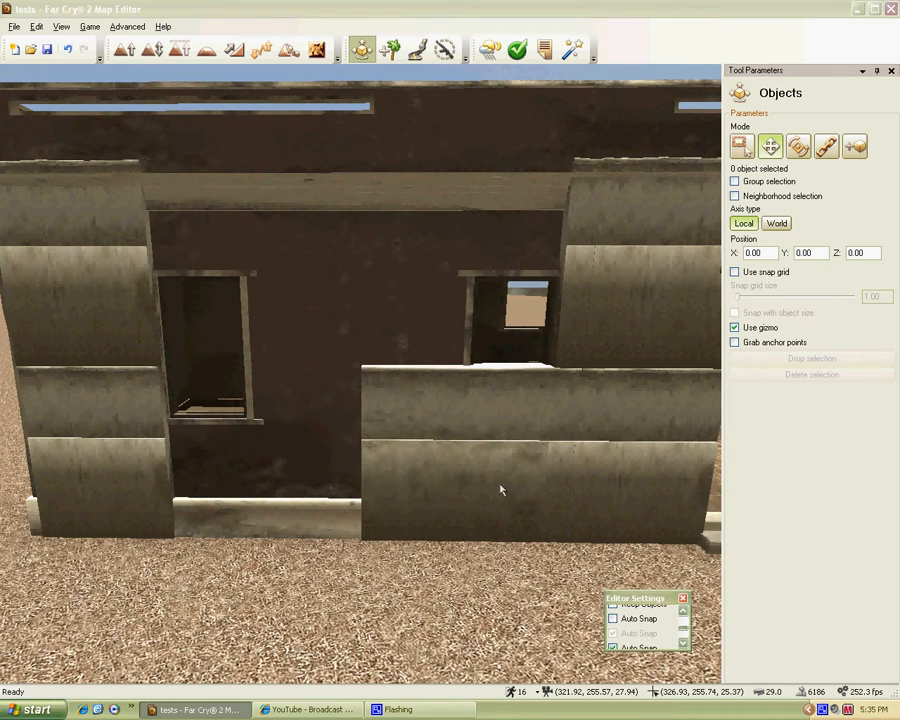
left_click(457, 480)
left_click_drag(457, 480, 345, 465)
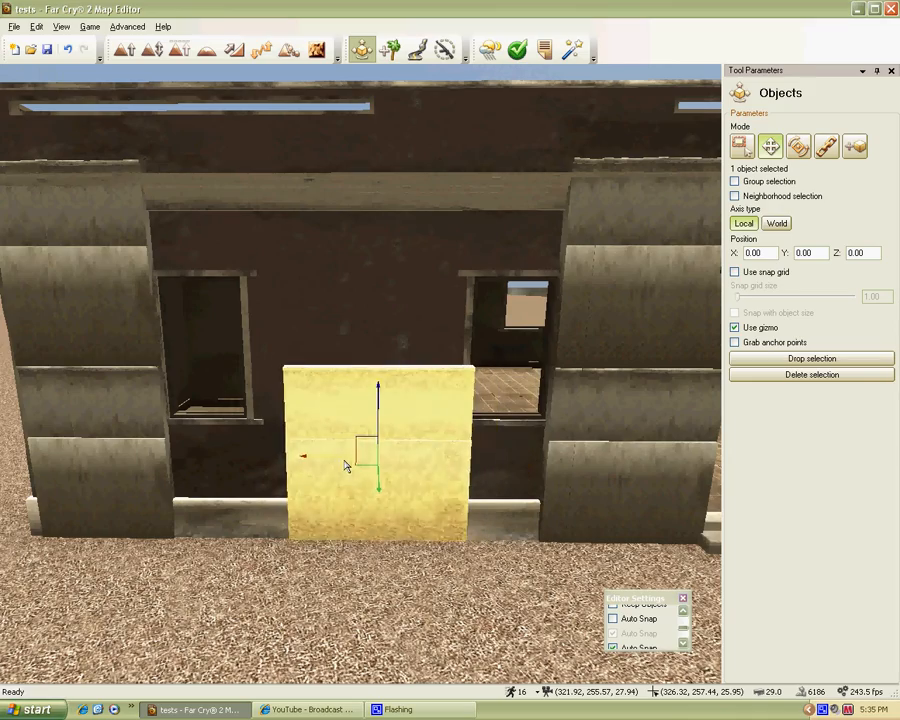
Add a narrow wall piece at the end of the Colonial 03 piece and slide it outward to widen the section.
right_click_drag(344, 470, 340, 471)
key("s")
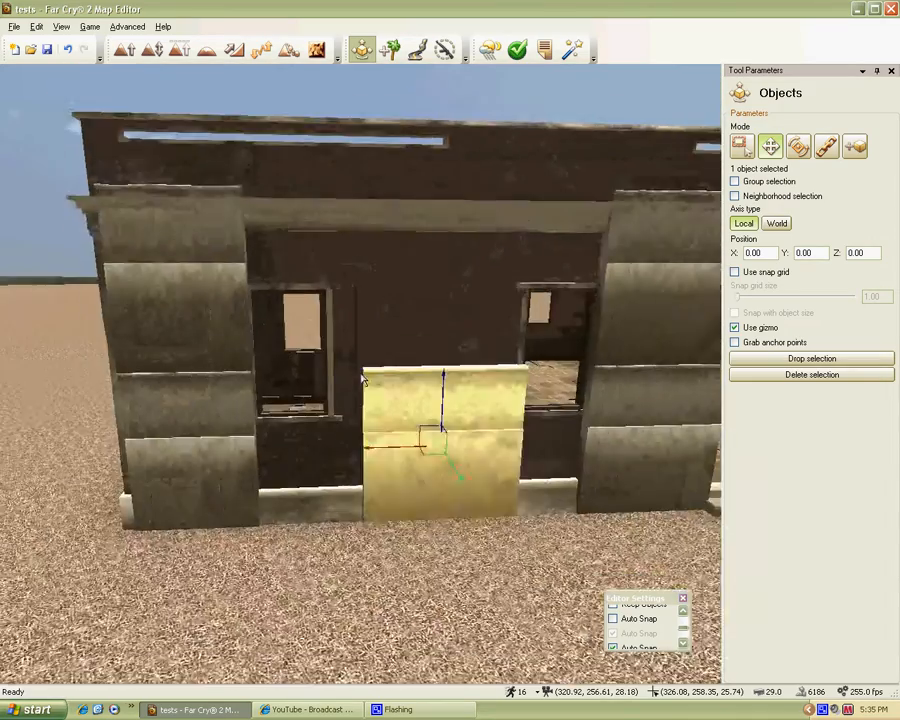
key("w")
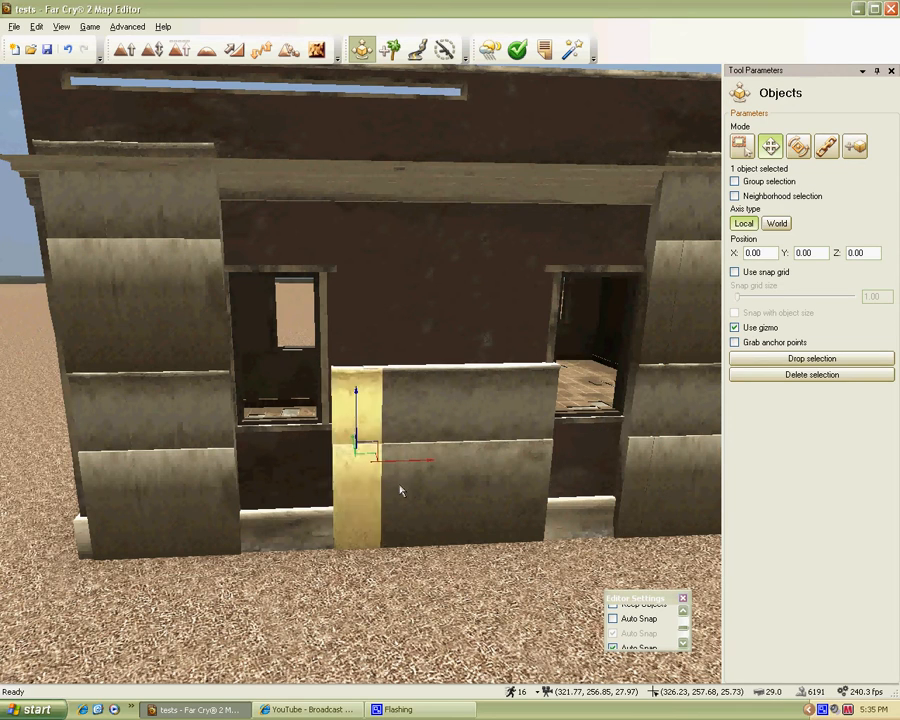
left_click(613, 618)
left_click_drag(431, 461, 413, 467)
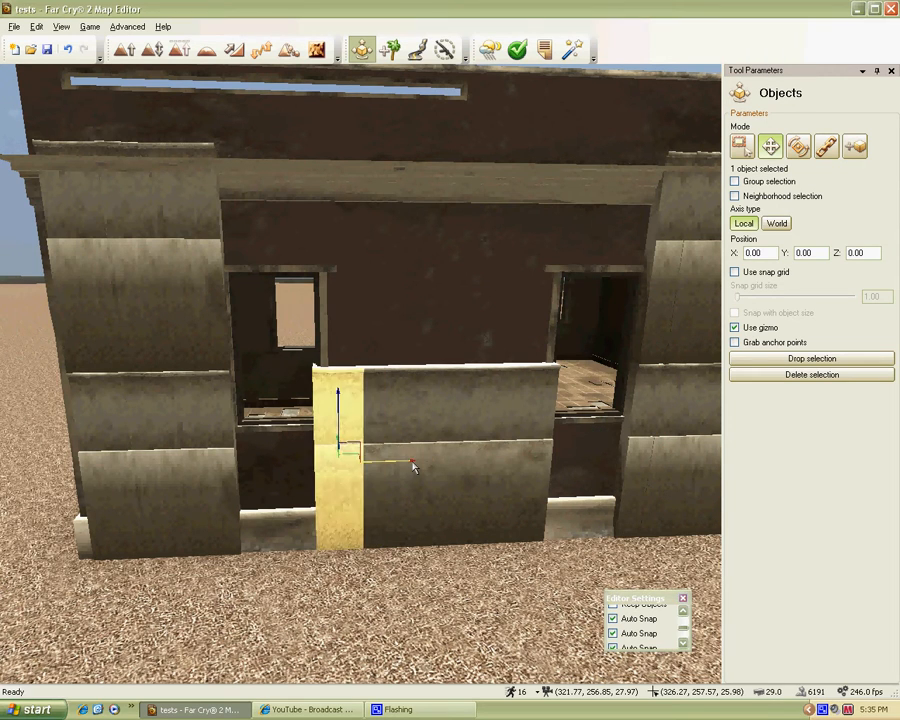
Select both lower wall pieces between the windows and adjust their position along the wall.
key("w")
right_click_drag(448, 432, 362, 379)
key("a")
key("d")
key("s")
key("a")
left_click(503, 431, "ctrl")
right_click_drag(503, 431, 362, 379)
key("d")
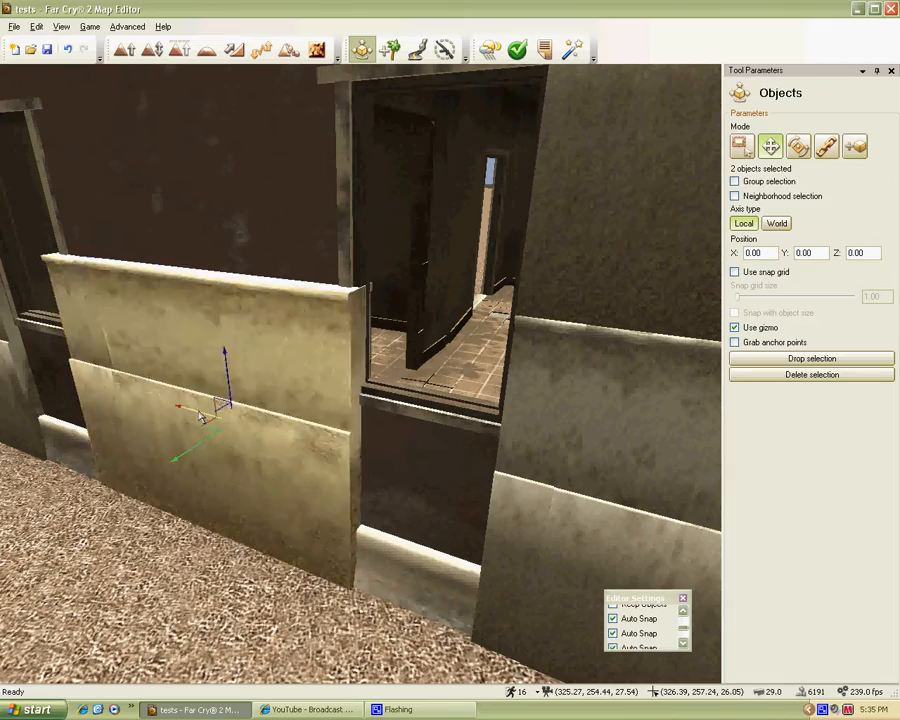
key("a")
right_click_drag(202, 420, 362, 379)
key("d")
key("s")
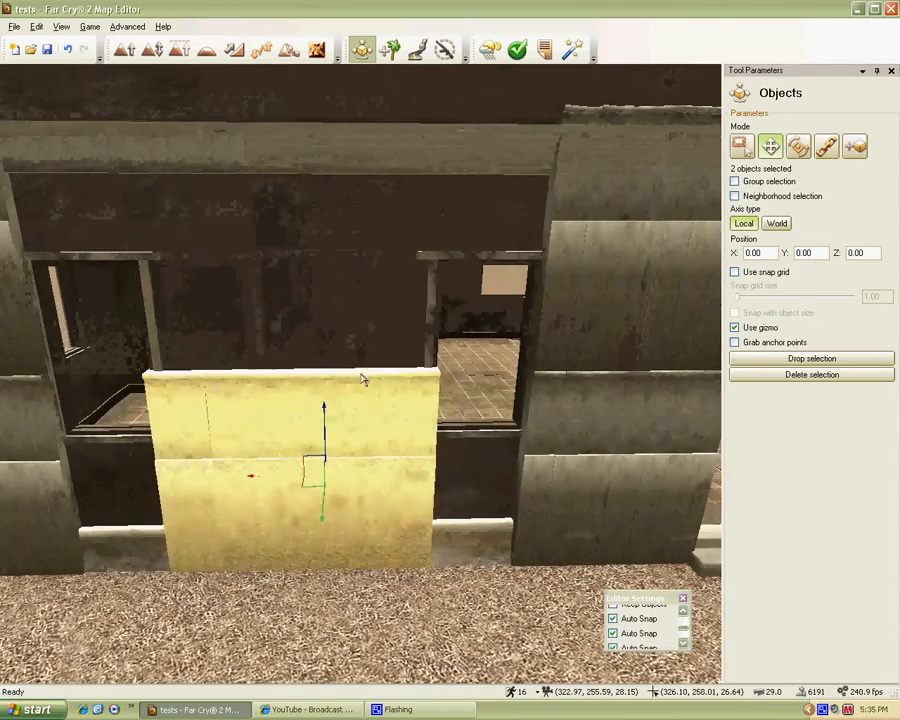
Duplicate the two selected wall pieces upward so the copies cover the upper wall between the windows.
key("d")
right_click_drag(330, 428, 362, 379)
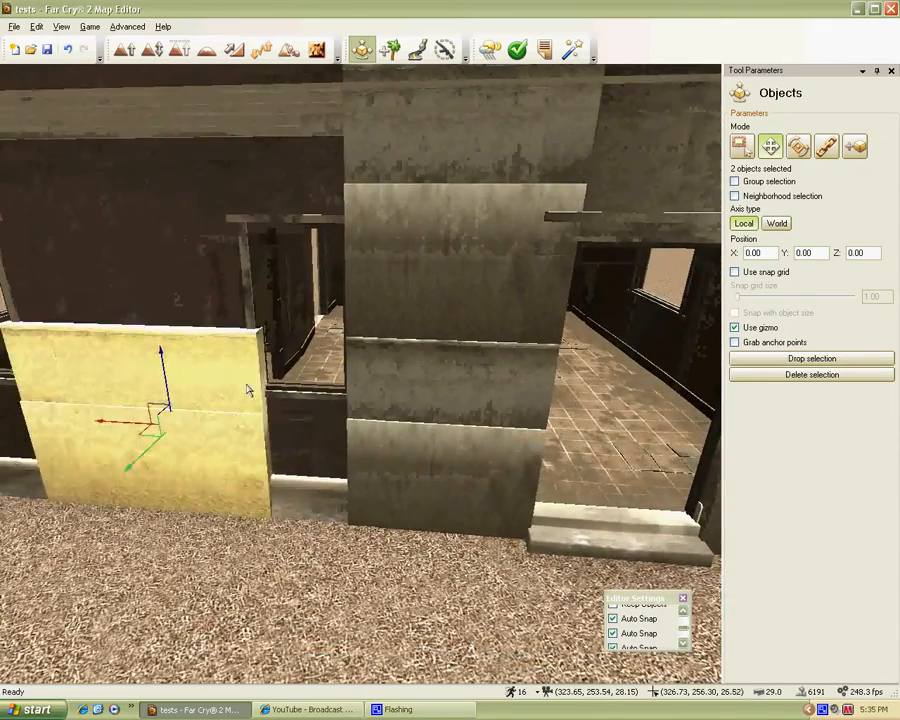
left_click_drag(165, 379, 169, 147, "shift")
key("a")
right_click_drag(169, 147, 362, 379)
key("w")
key("s")
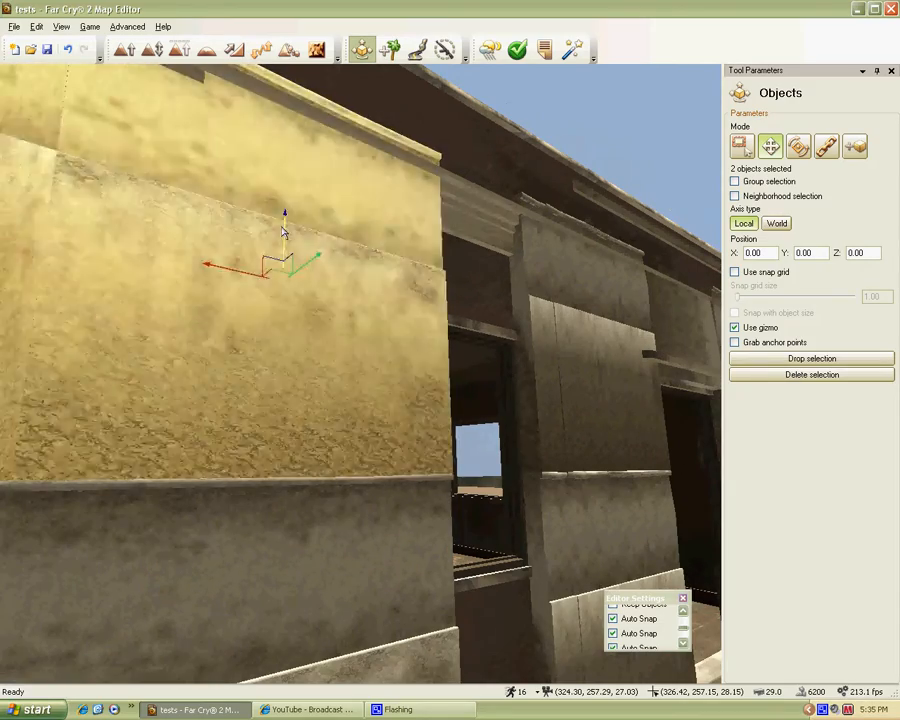
right_click_drag(284, 232, 362, 379)
key("w")
key("s")
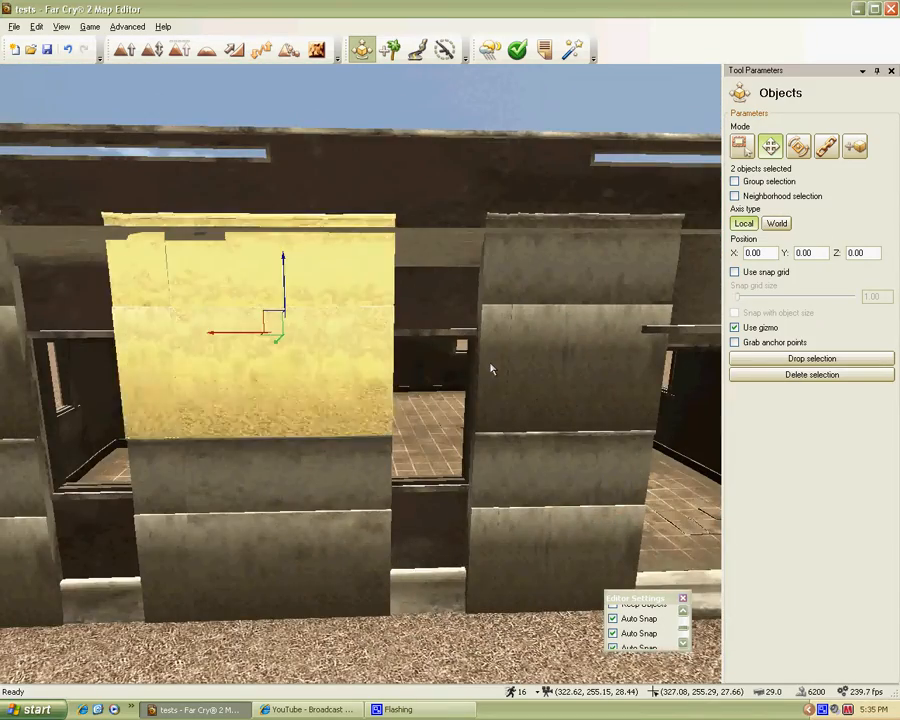
key("s")
left_click(422, 563)
Try to shift the sideways wall piece from above the doorway toward the neighbouring window with Auto Snap on.
right_click_drag(422, 563, 364, 380)
key("w")
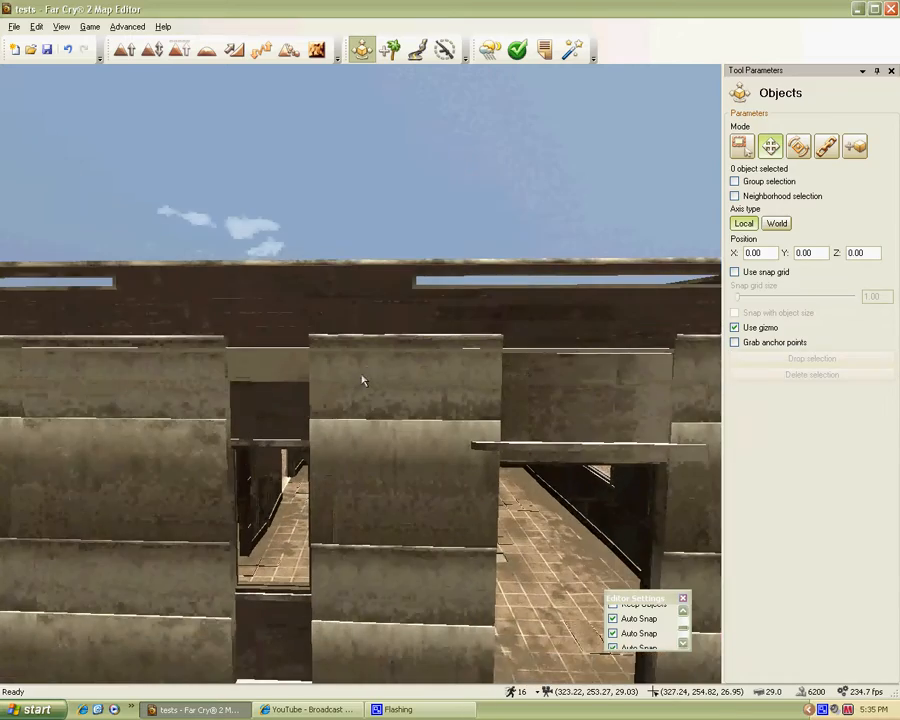
left_click(546, 426)
key("a")
key("s")
key("a")
right_click_drag(546, 426, 384, 378)
left_click_drag(688, 375, 474, 418)
Undo the last shift, then with Auto Snap off duplicate the sideways piece over the neighbouring window and adjust its depth.
left_click(637, 620)
key("ctrl+z")
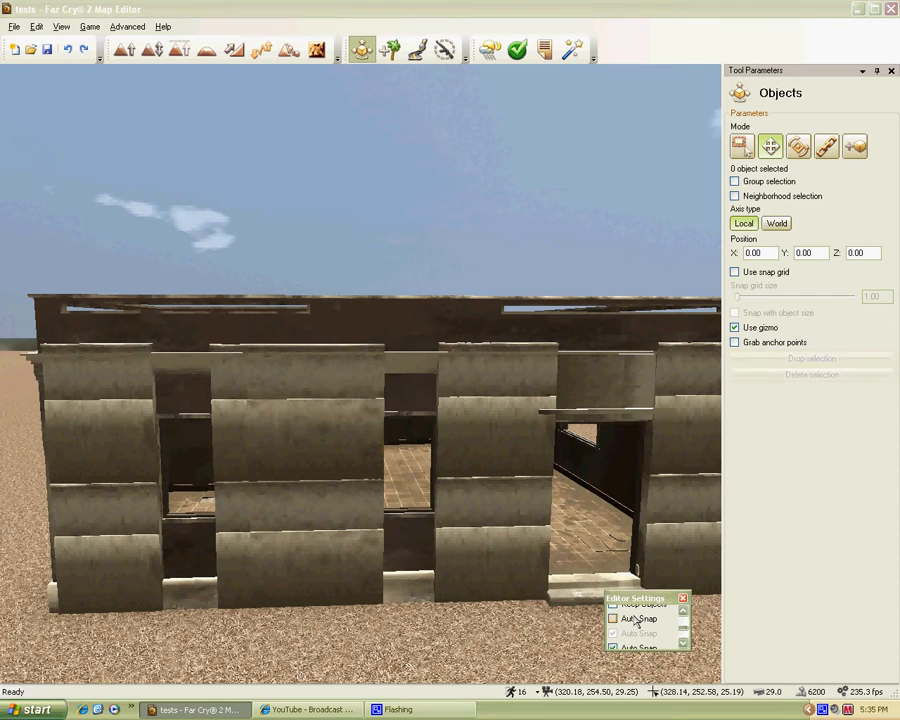
left_click(623, 388)
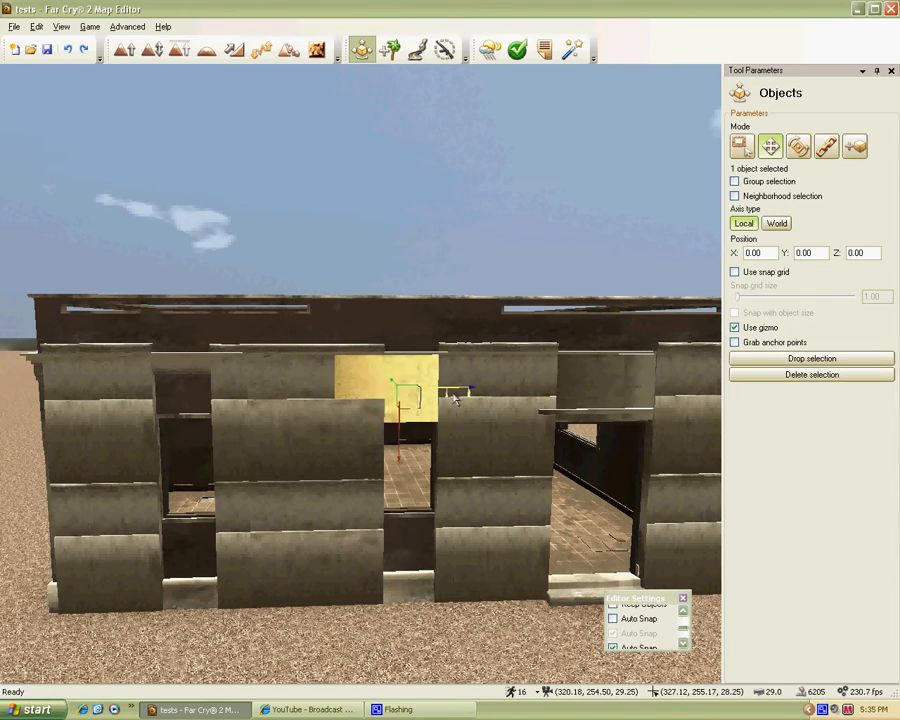
key("w")
right_click_drag(363, 380, 362, 378)
key("d")
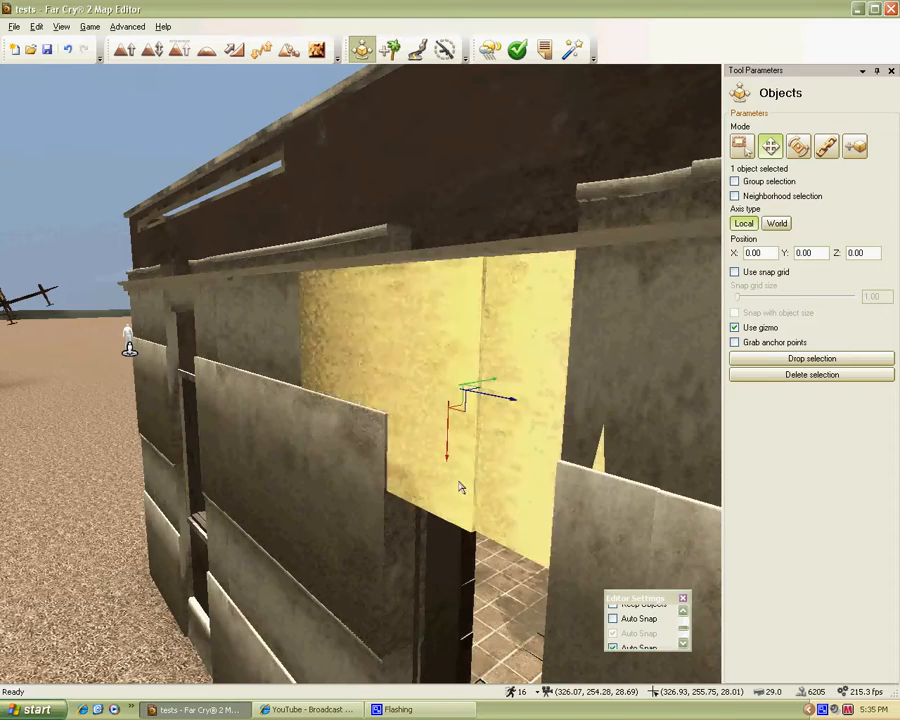
left_click_drag(491, 380, 494, 379)
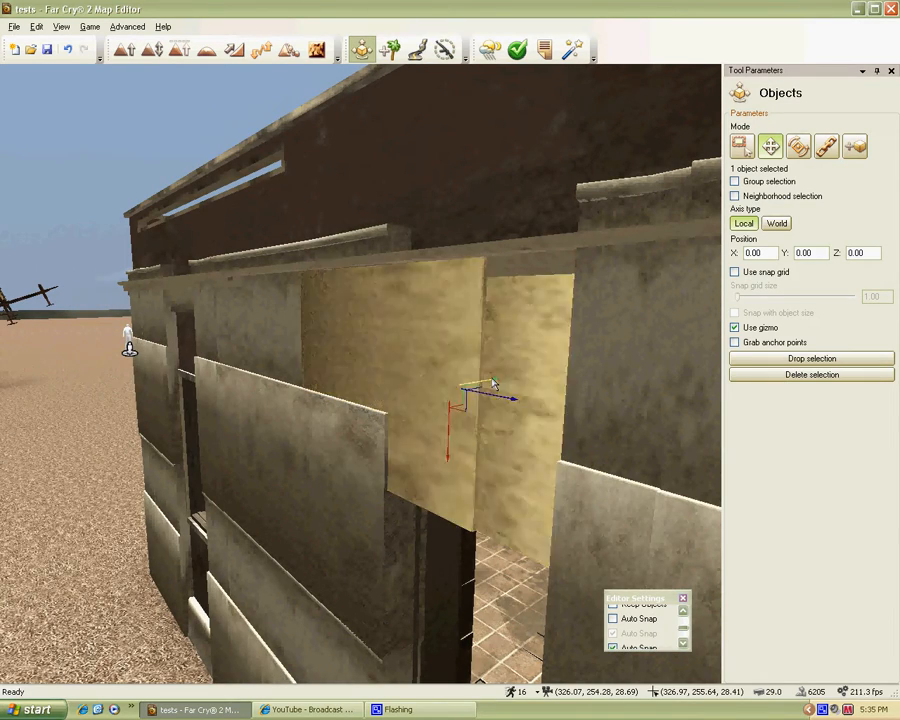
Duplicate the sideways wall piece so that both front windows have one above them between the stacks.
left_click(86, 511)
key("a")
right_click_drag(369, 376, 363, 378)
key("s")
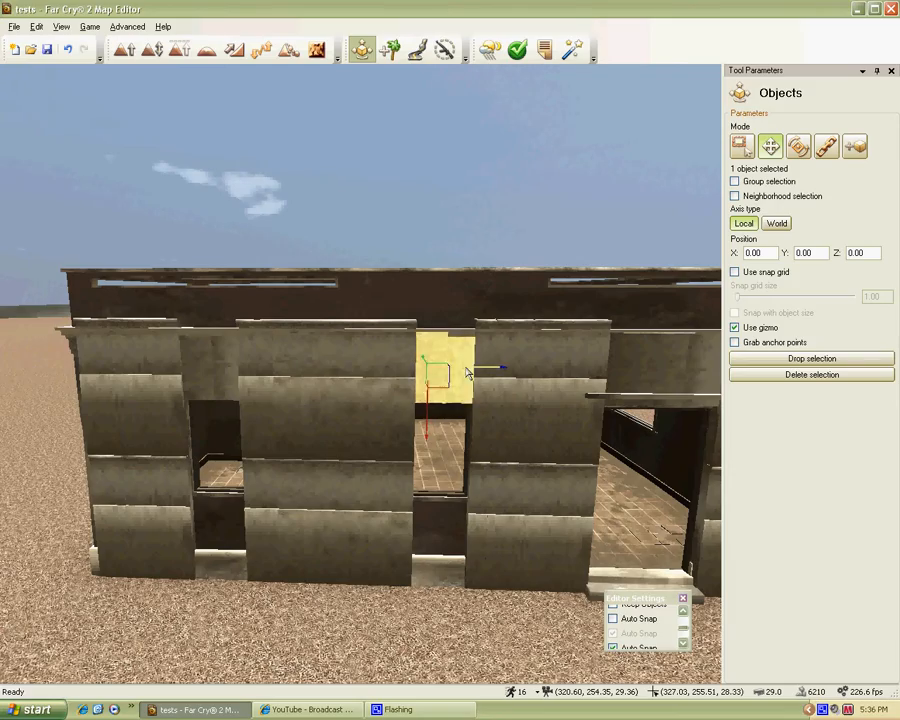
key("s")
left_click(394, 566)
right_click_drag(394, 566, 362, 379)
key("w")
key("s")
key("w")
key("s")
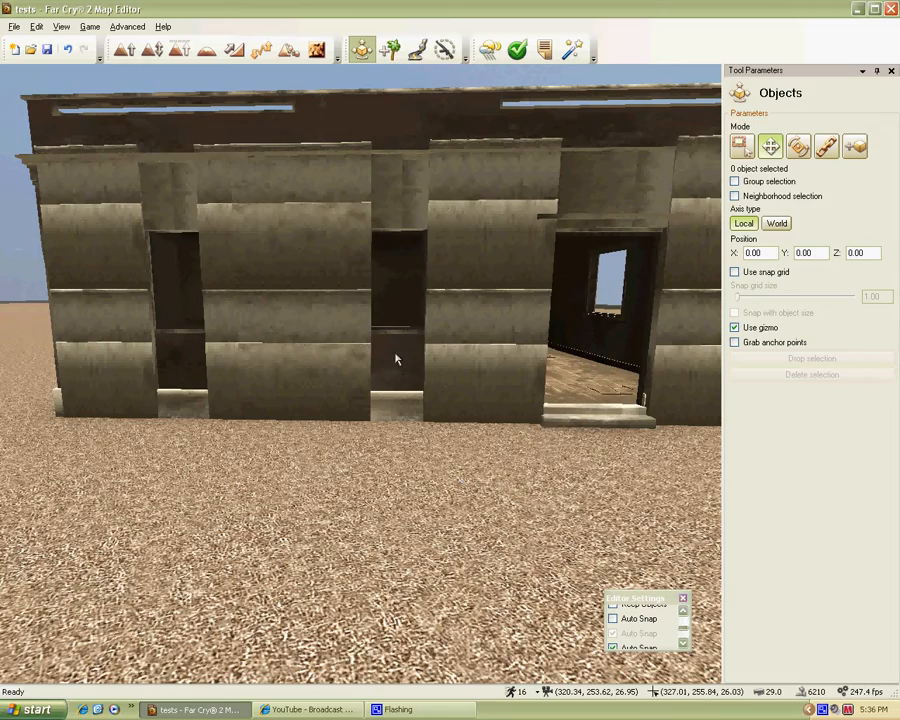
Duplicate a low wall piece sideways so the copy sits beneath the front window nearest the doorway.
left_click_drag(556, 361, 442, 375)
key("d")
right_click_drag(442, 375, 363, 378)
key("w")
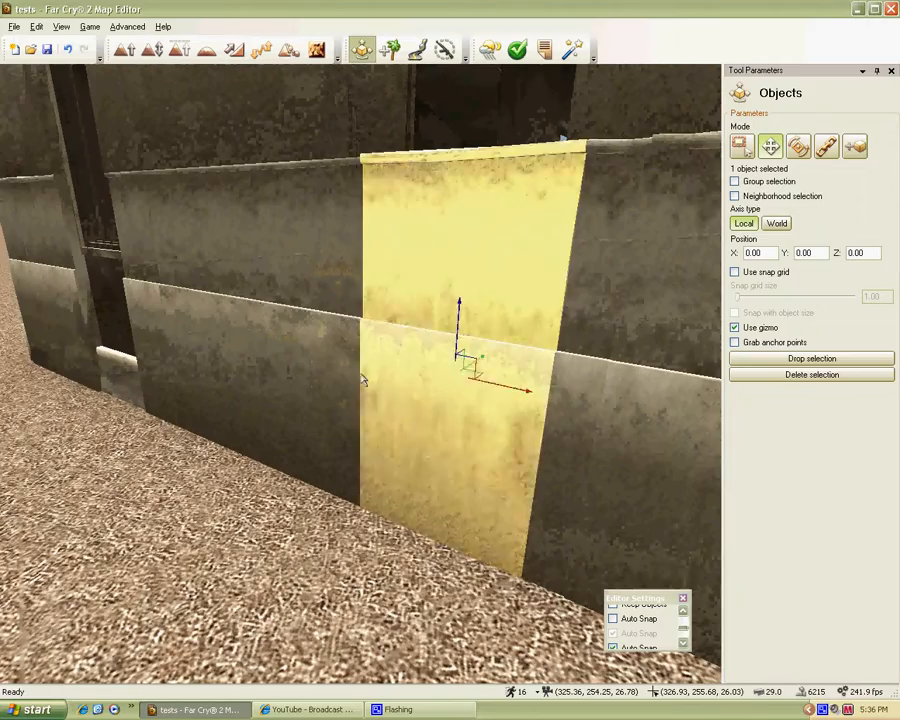
Lower the wall piece under the window nearest the doorway to the sill and adjust its depth against the building.
left_click_drag(457, 302, 451, 426)
key("d")
right_click_drag(467, 461, 359, 382)
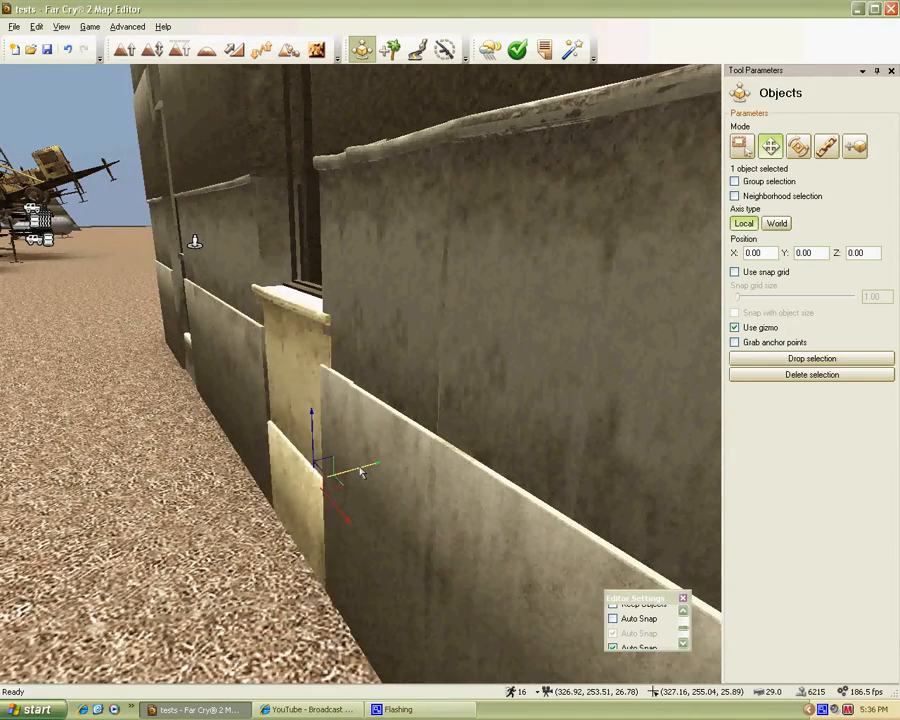
key("a")
right_click_drag(208, 486, 363, 379)
key("w")
key("s")
key("a")
key("s")
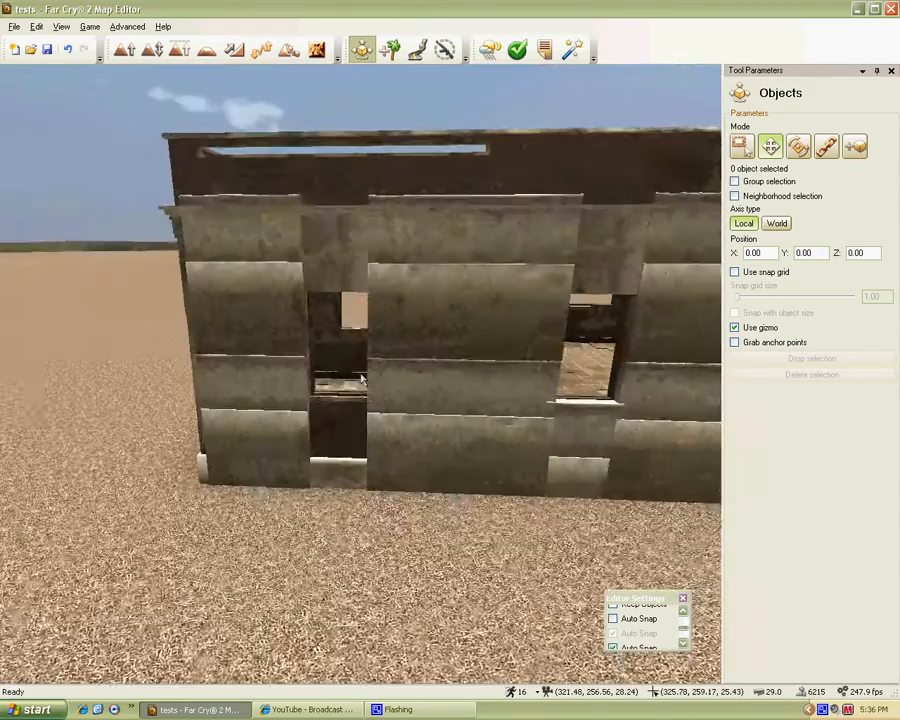
Duplicate the below-sill wall piece under the other front window and align its depth with the wall.
left_click(555, 447)
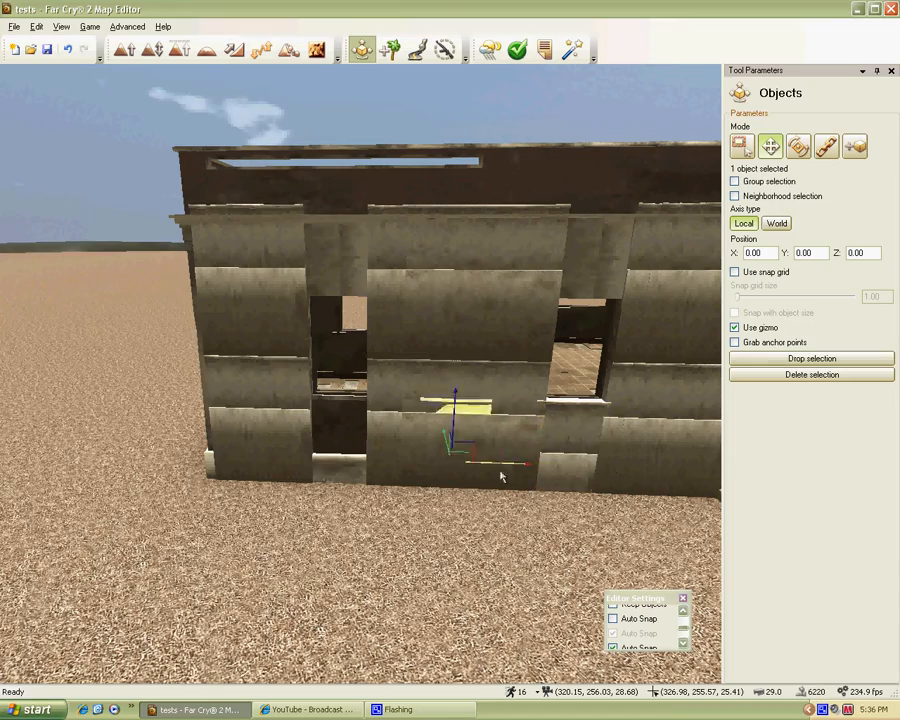
key("d")
key("w")
right_click_drag(449, 454, 363, 379)
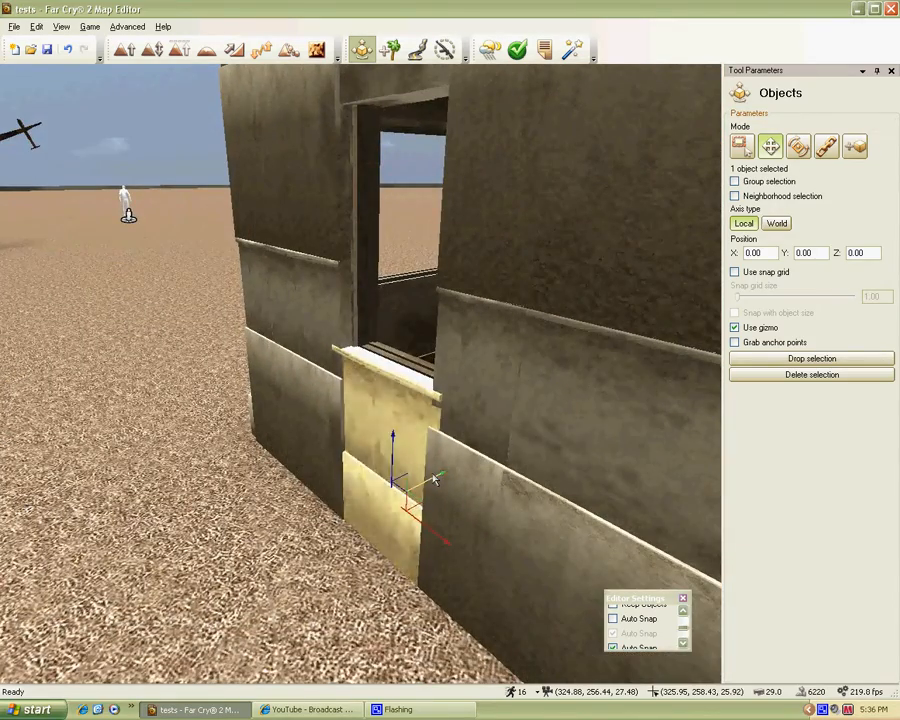
left_click(300, 545)
key("s")
right_click_drag(300, 545, 363, 379)
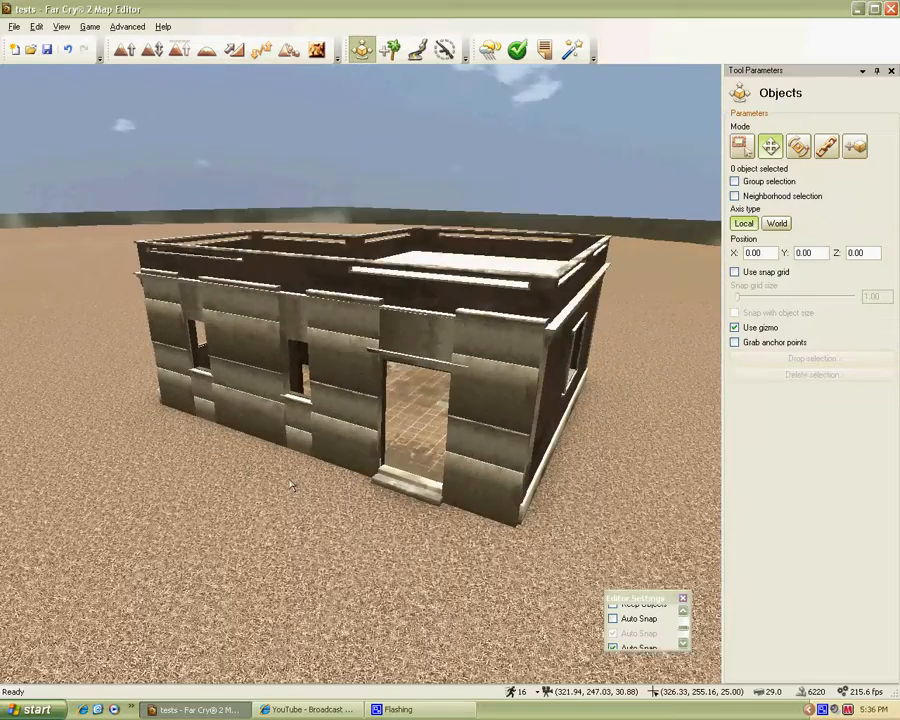
Select the colonial building on its own and freeze it so only the added wall pieces remain selectable.
key("w")
key("d")
left_click(505, 370)
key("s")
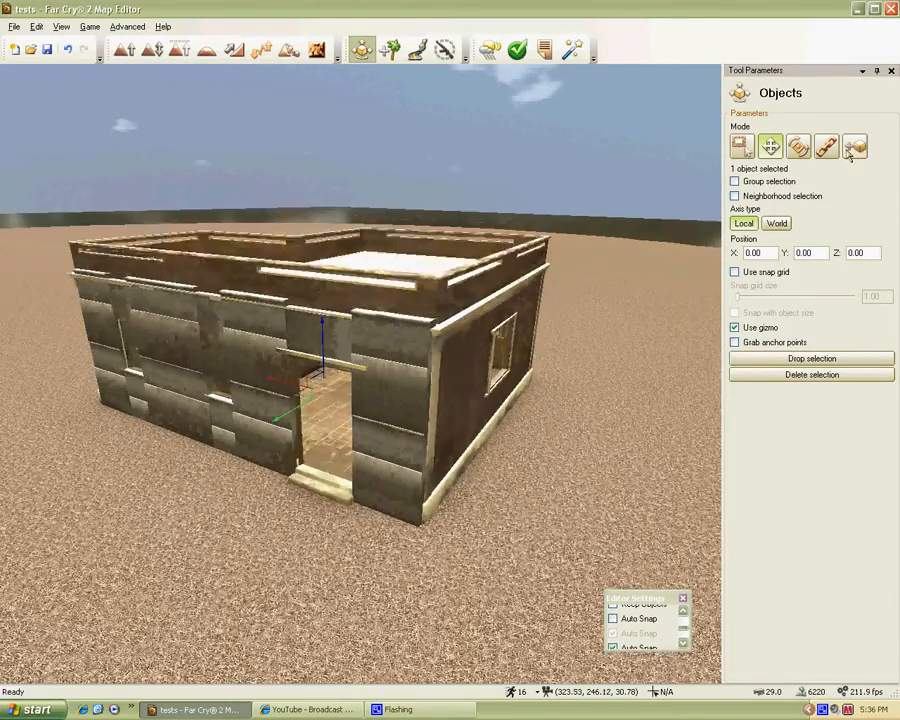
left_click(855, 147)
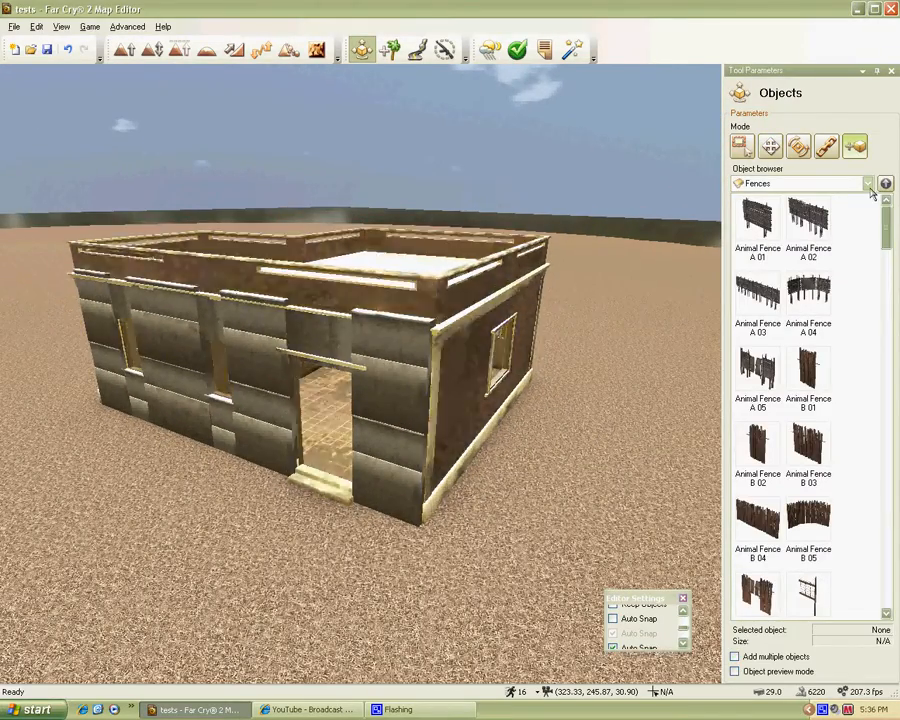
left_click(748, 147)
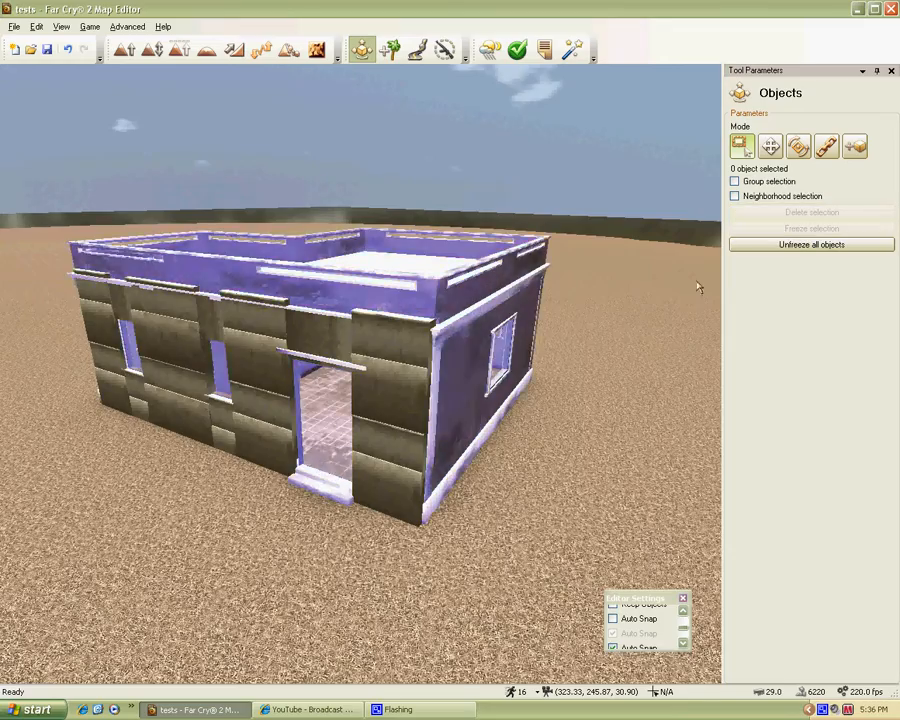
Select all the added front wall pieces together and move them straight out, well away from the building.
key("d")
right_click_drag(698, 287, 473, 345)
key("a")
key("s")
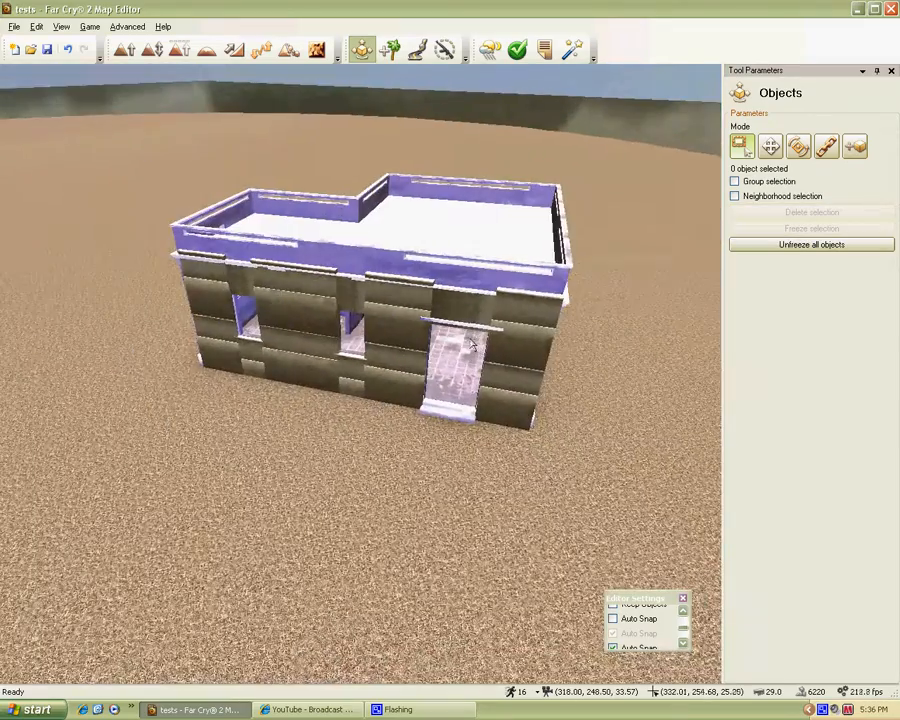
left_click_drag(166, 176, 164, 173)
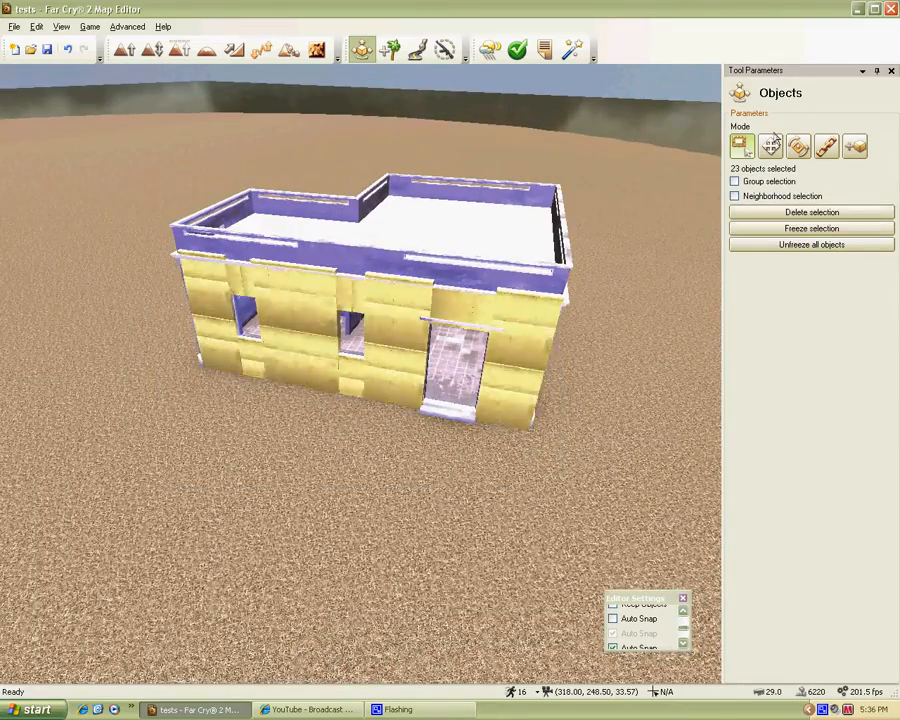
left_click(772, 146)
key("d")
key("w")
right_click_drag(600, 270, 520, 350)
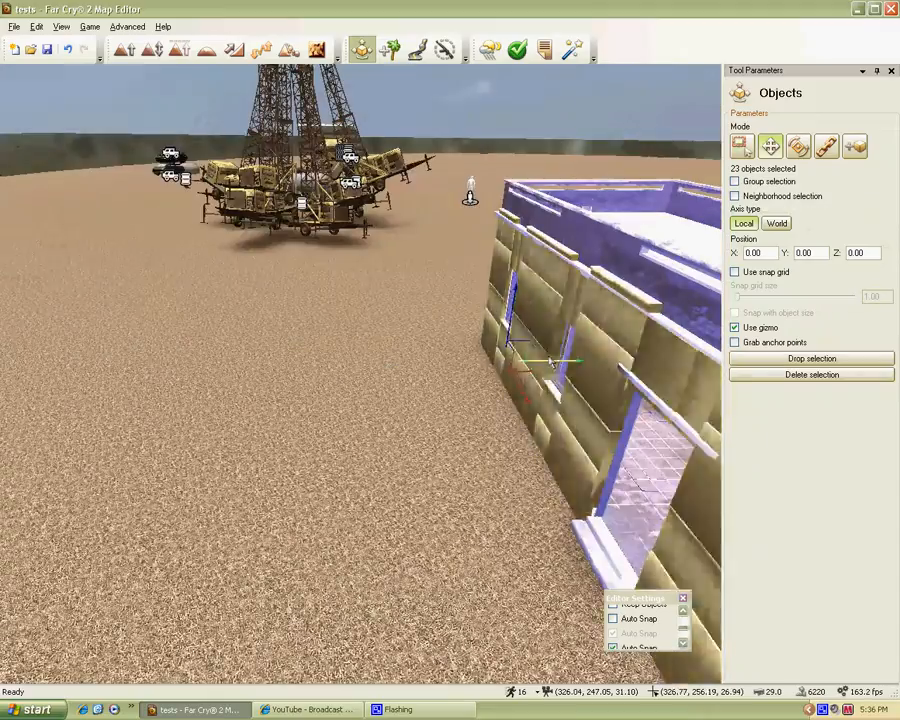
left_click_drag(550, 362, 231, 361)
Examine the detached wall from several sides, checking its window and doorway openings.
key("s")
key("a")
right_click_drag(231, 361, 362, 378)
key("w")
key("s")
left_click(420, 504)
key("w")
right_click_drag(420, 504, 362, 378)
key("a")
key("d")
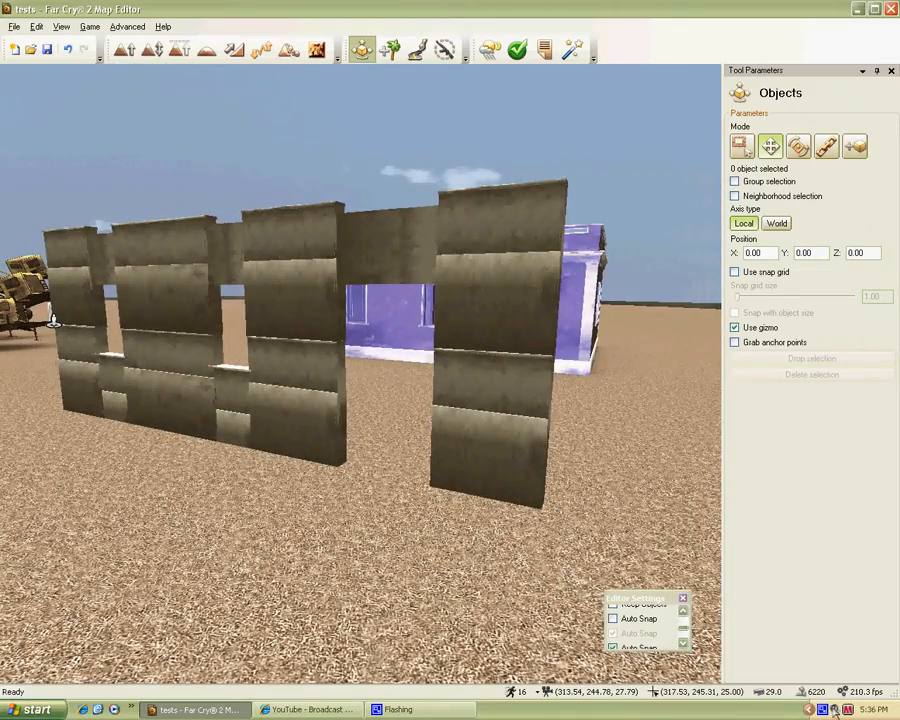
right_click(826, 710)
left_click(844, 685)
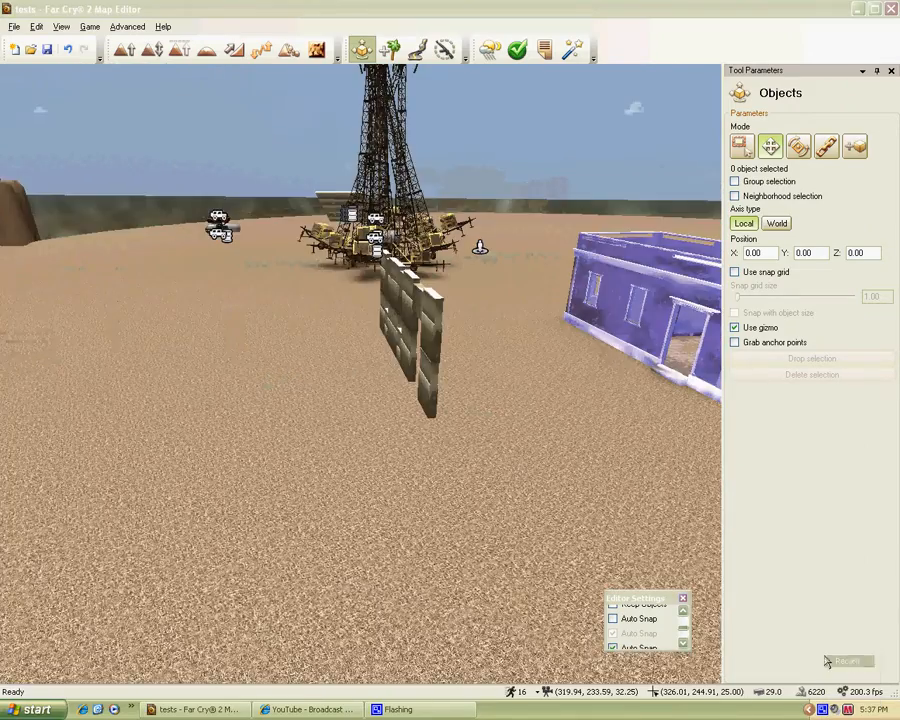
right_click_drag(362, 378, 362, 379)
key("a")
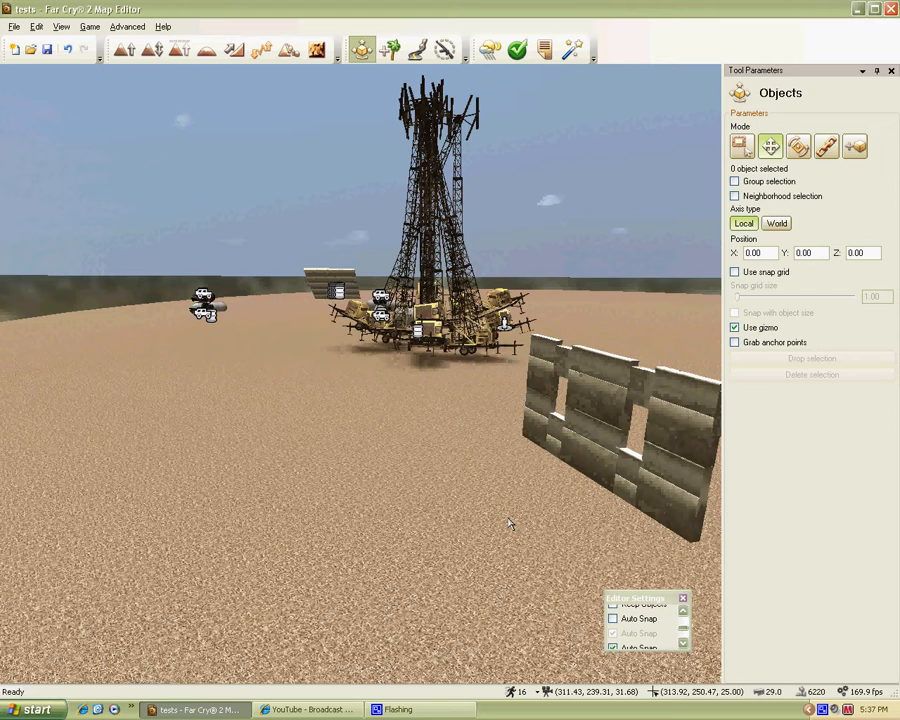
Place a Cabinet 03 from the Furniture category on the open ground.
left_click(852, 146)
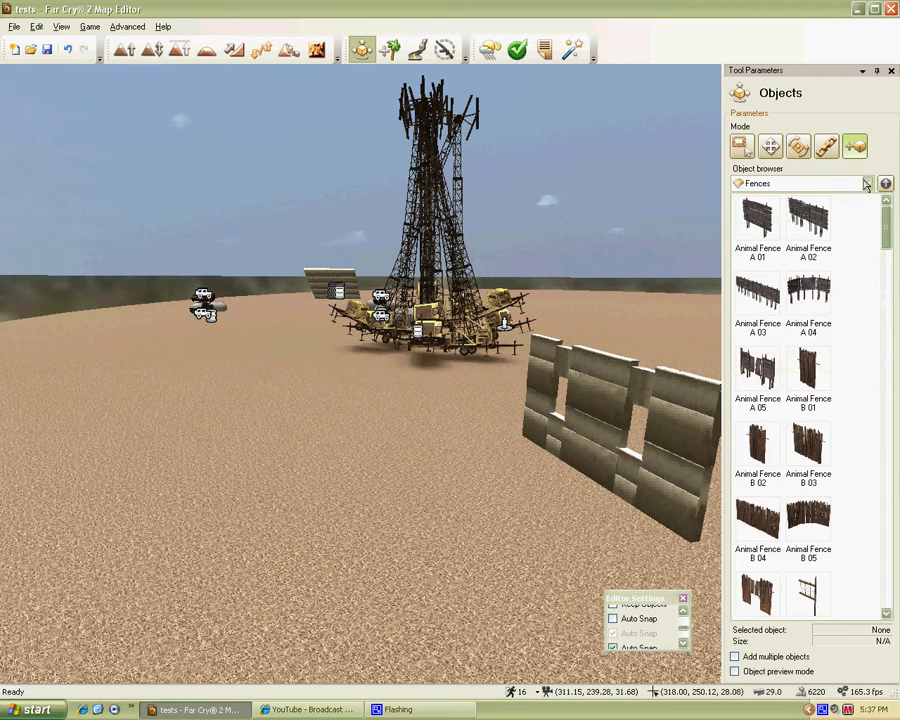
left_click(866, 184)
scroll(866, 370, "up", 1)
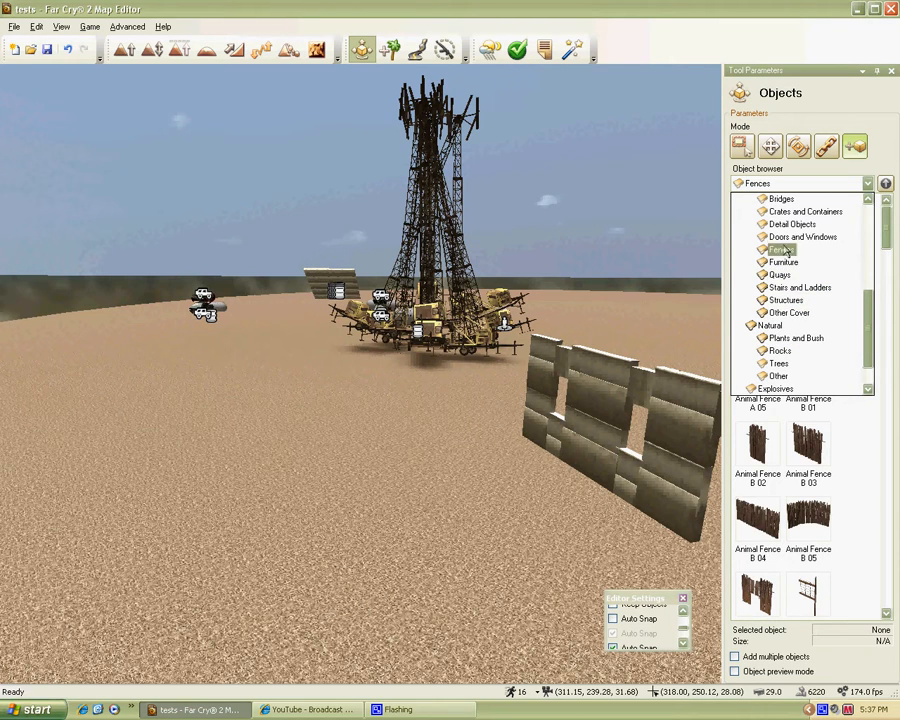
left_click(786, 261)
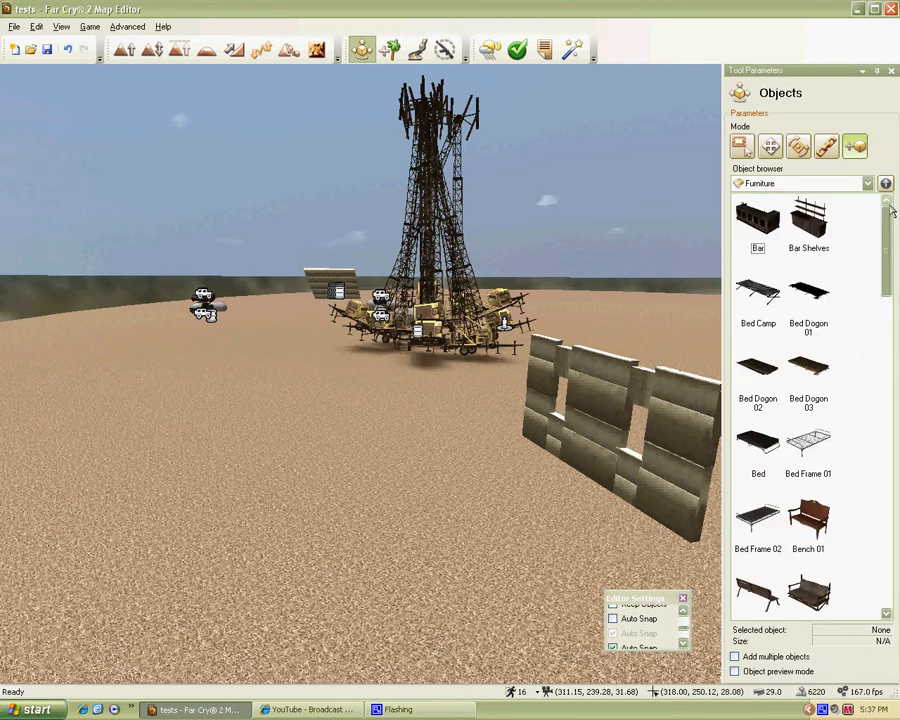
left_click_drag(886, 203, 893, 337)
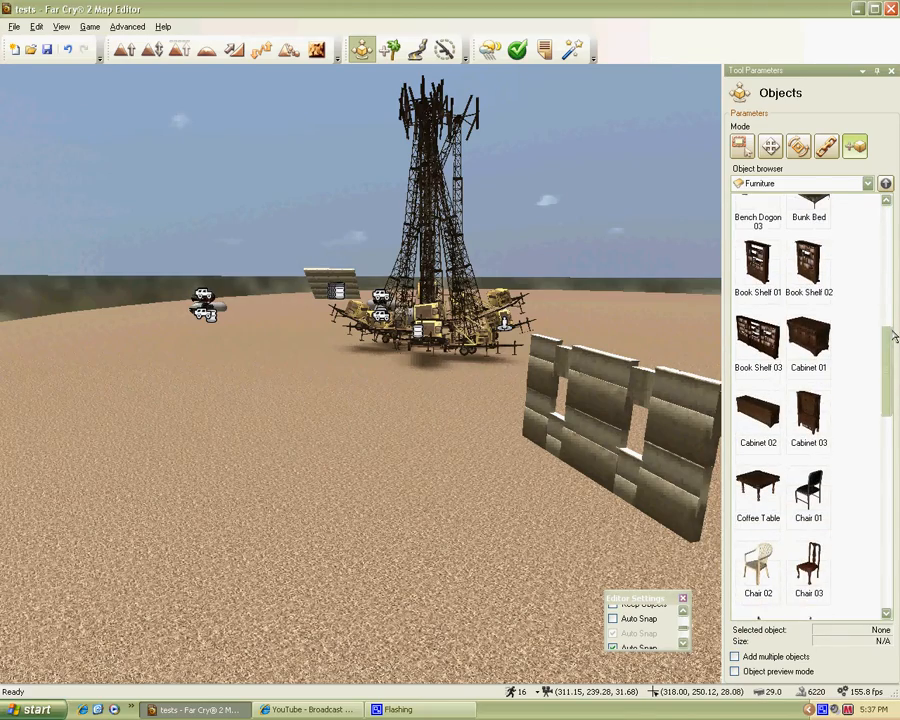
key("w")
mouse_move(370, 508)
right_mouse_down()
mouse_move(363, 377)
mouse_move(374, 509)
right_mouse_up()
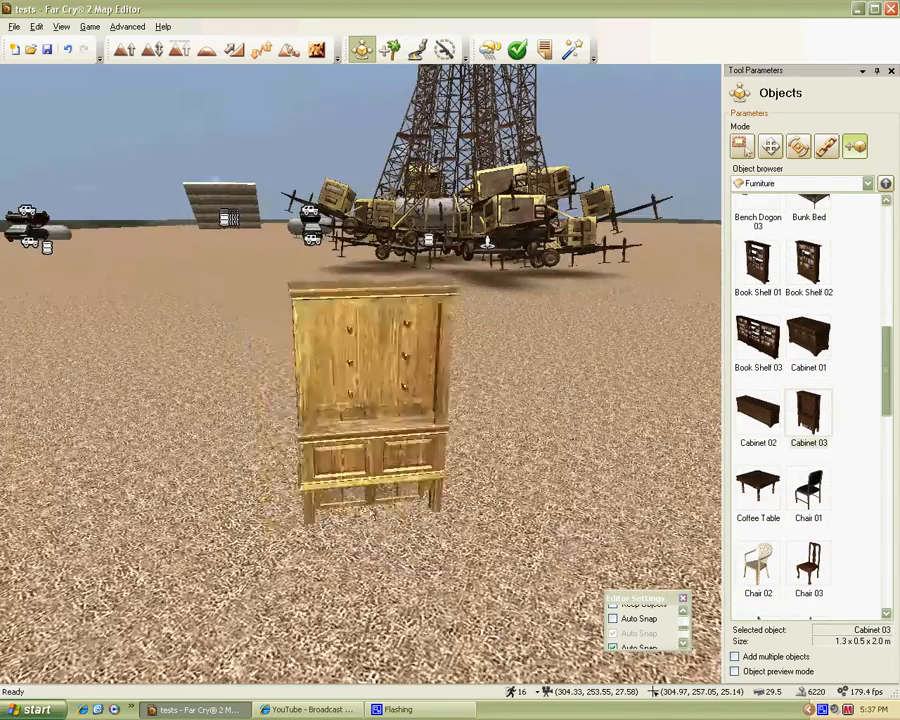
left_click(289, 510)
Place a Spawn Point from the Multiplayer category beside the cabinet as a size reference.
left_click(864, 182)
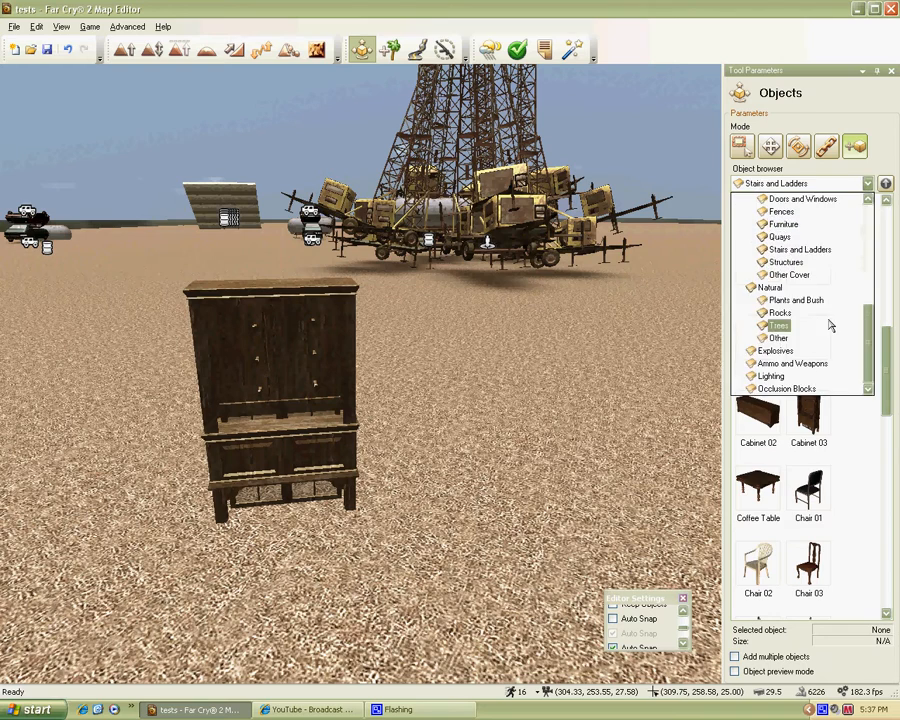
scroll(830, 325, "up", 4)
left_click(777, 211)
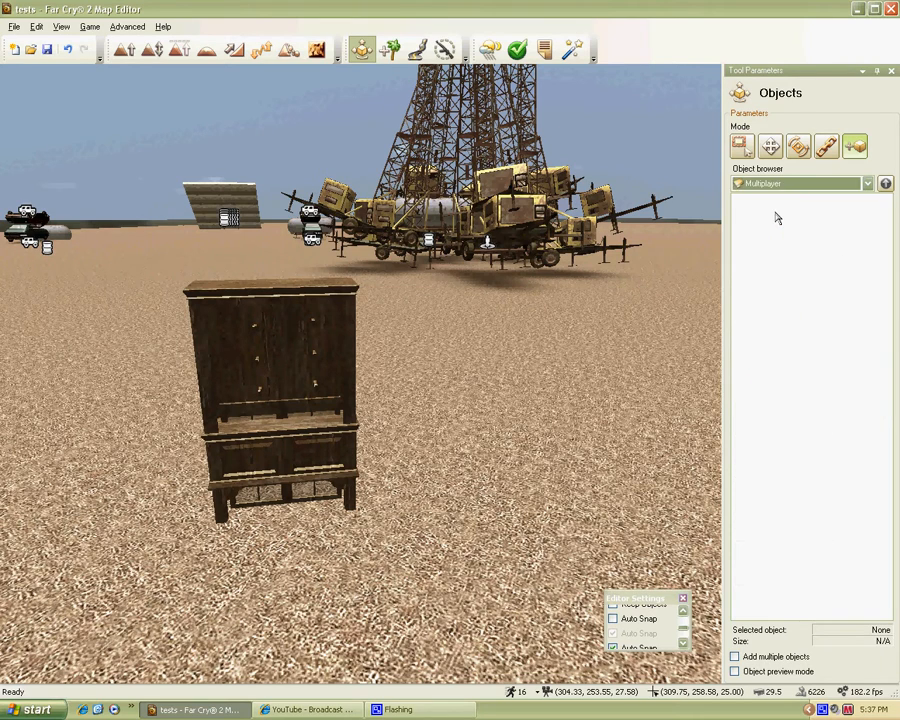
left_click(808, 218)
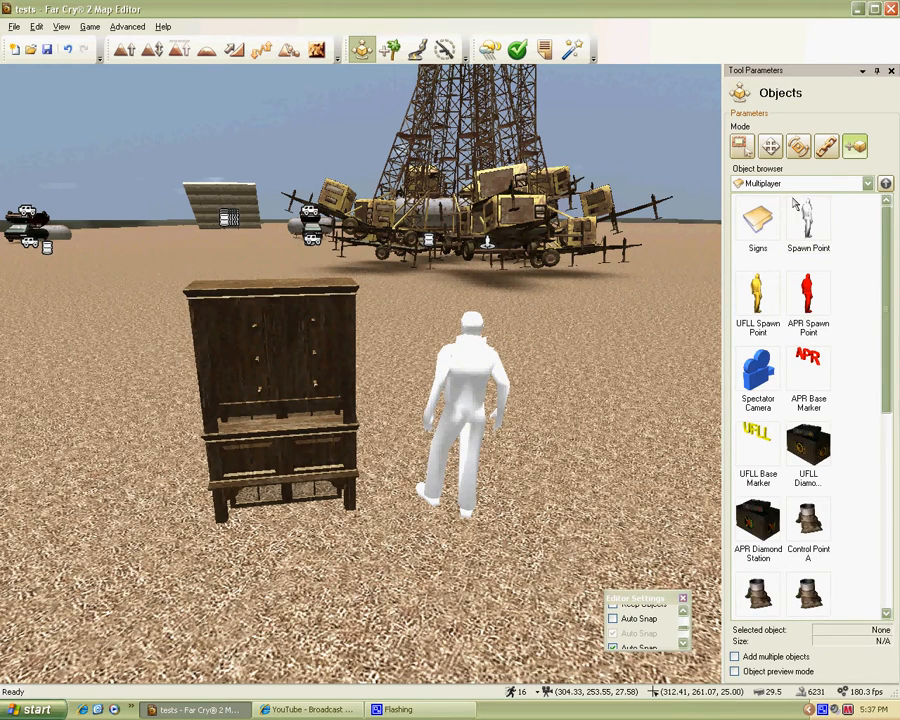
Sink the cabinet into the ground until its top is about waist height beside the spawn figure.
left_click(771, 147)
key("a")
right_click_drag(374, 381, 363, 379)
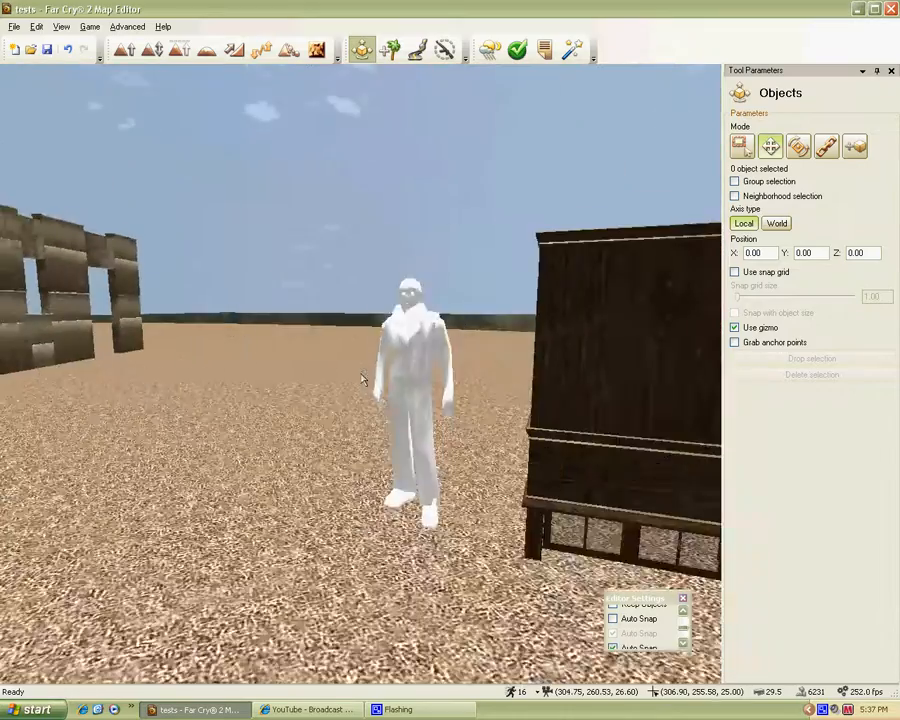
key("d")
left_click(457, 548)
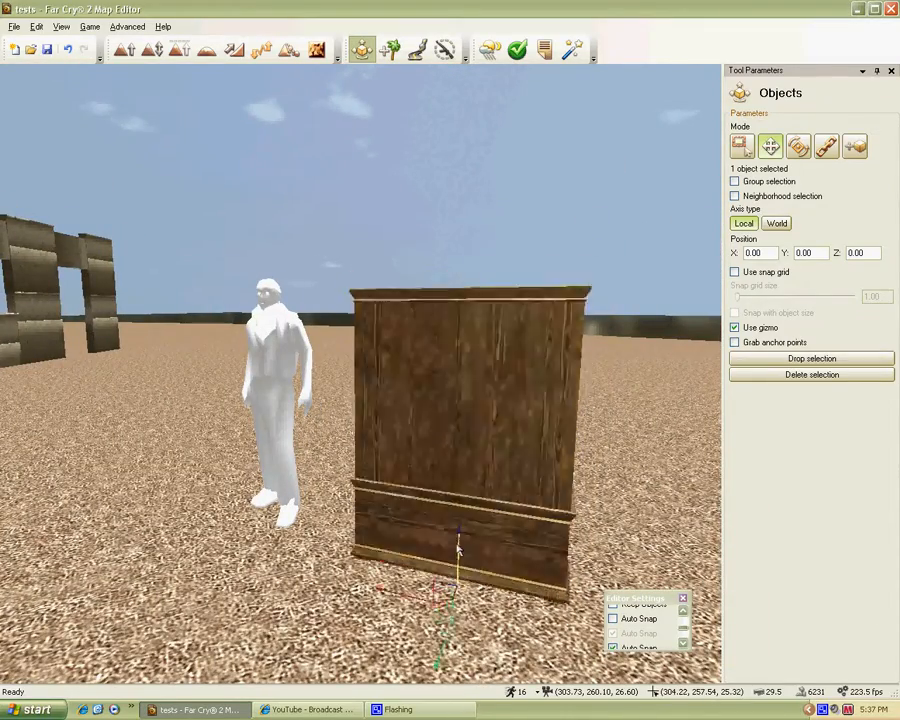
left_click_drag(457, 548, 457, 620)
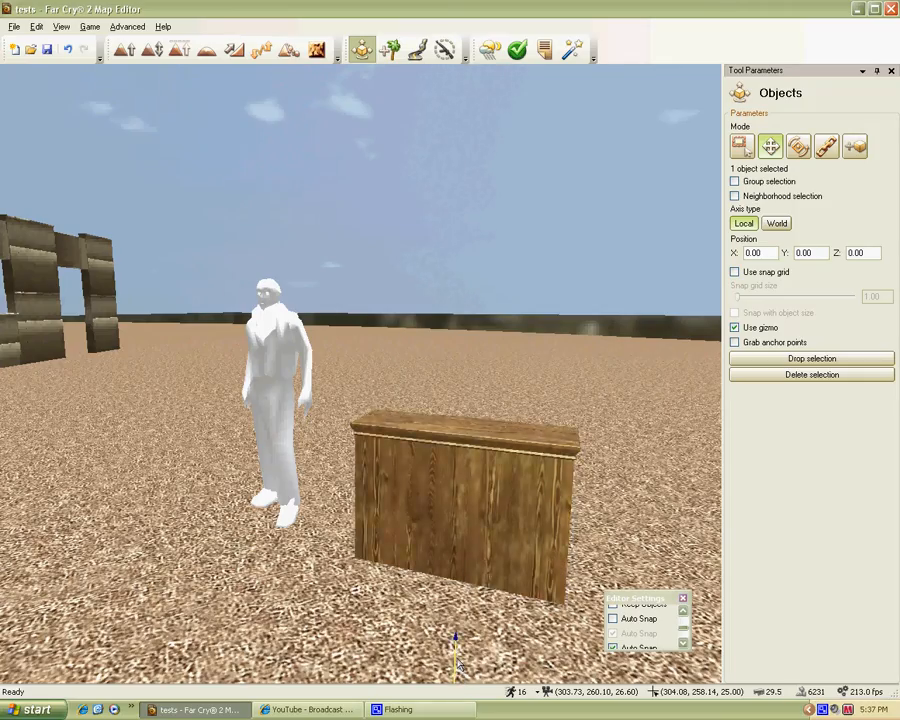
Duplicate the sunken cabinet lengthwise so the two form one continuous counter.
key("d")
right_click_drag(360, 378, 363, 381)
key("a")
key("d")
key("a")
key("s")
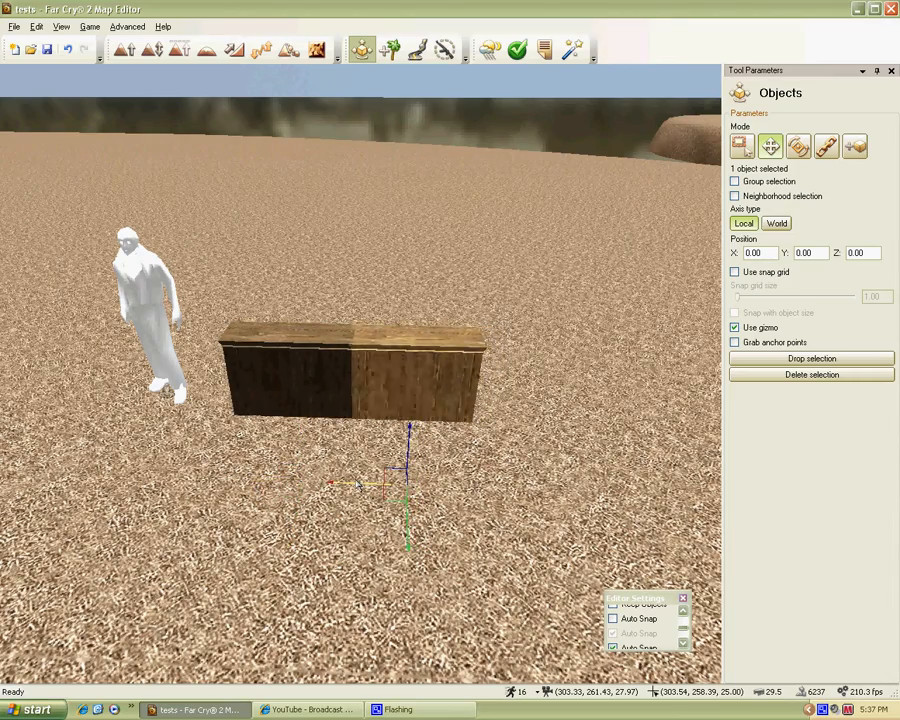
Duplicate the end cabinet sideways to make a third one parallel to the counter.
right_click_drag(361, 377, 364, 378)
key("d")
key("s")
key("w")
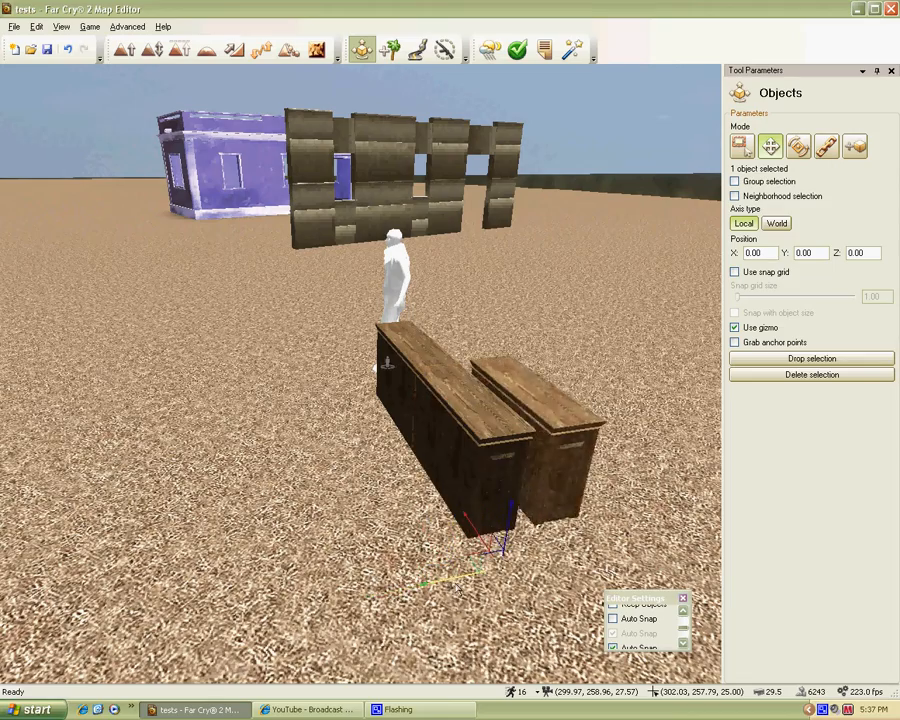
Rotate the third cabinet 90 degrees and fit it across the counter's end to form an L-shaped corner.
left_click(797, 147)
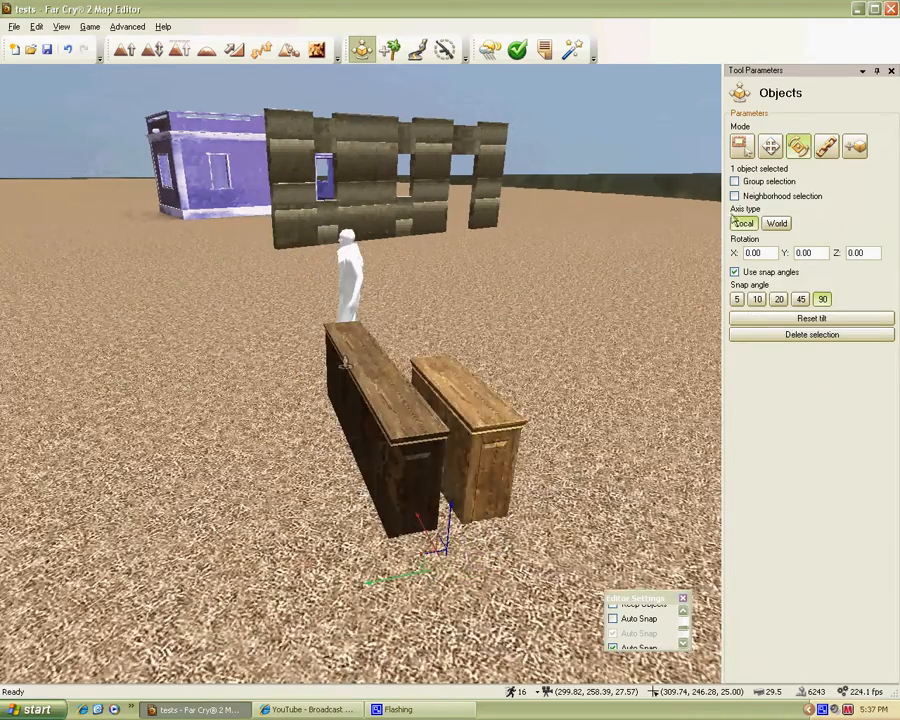
left_click(770, 147)
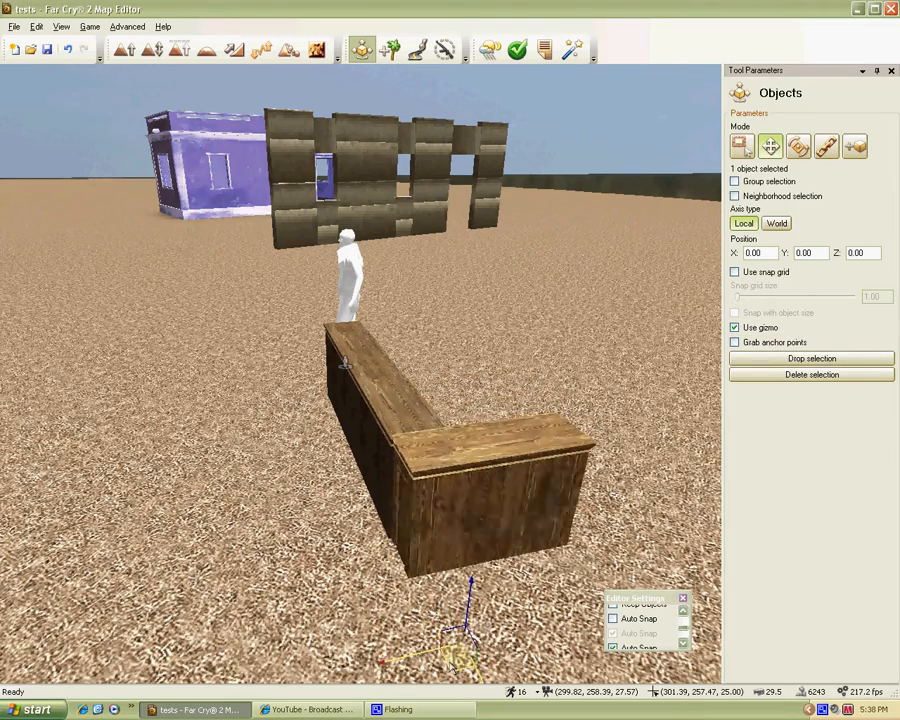
right_click_drag(363, 380, 363, 380)
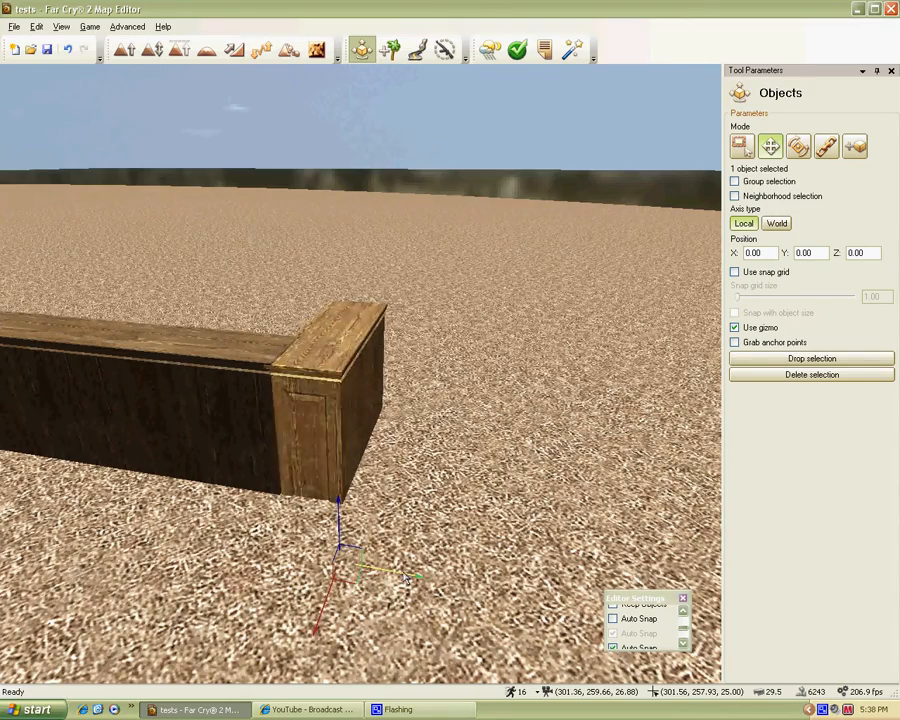
right_click_drag(406, 578, 378, 577)
left_click_drag(462, 588, 461, 585)
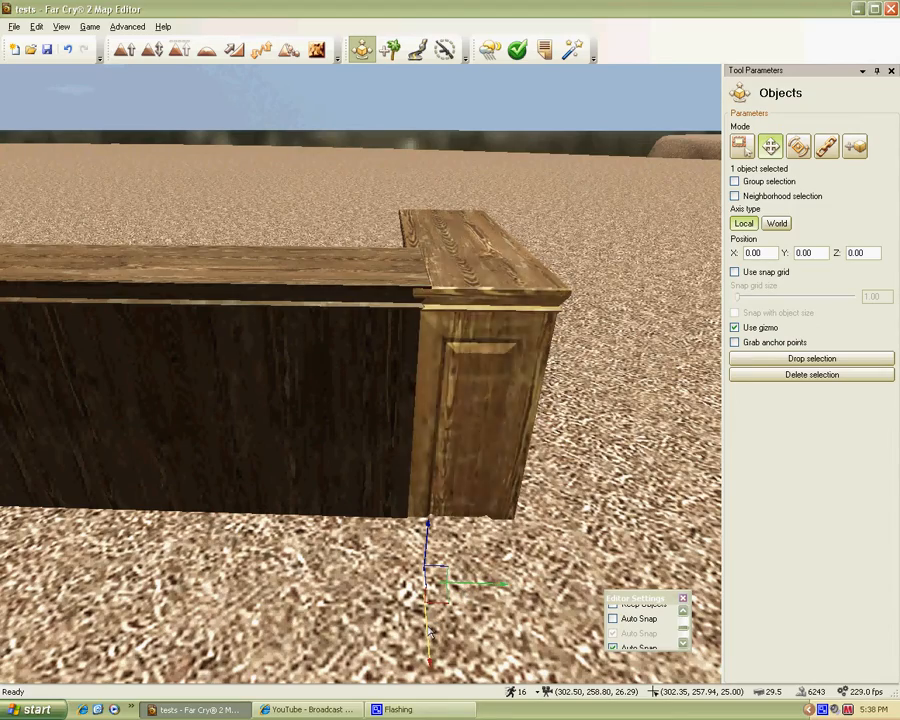
Duplicate the two cabinets of the long counter together toward their drawer side and rotate the copies 180 degrees.
left_click(584, 498)
right_click_drag(584, 498, 361, 380)
left_click(281, 399, "ctrl")
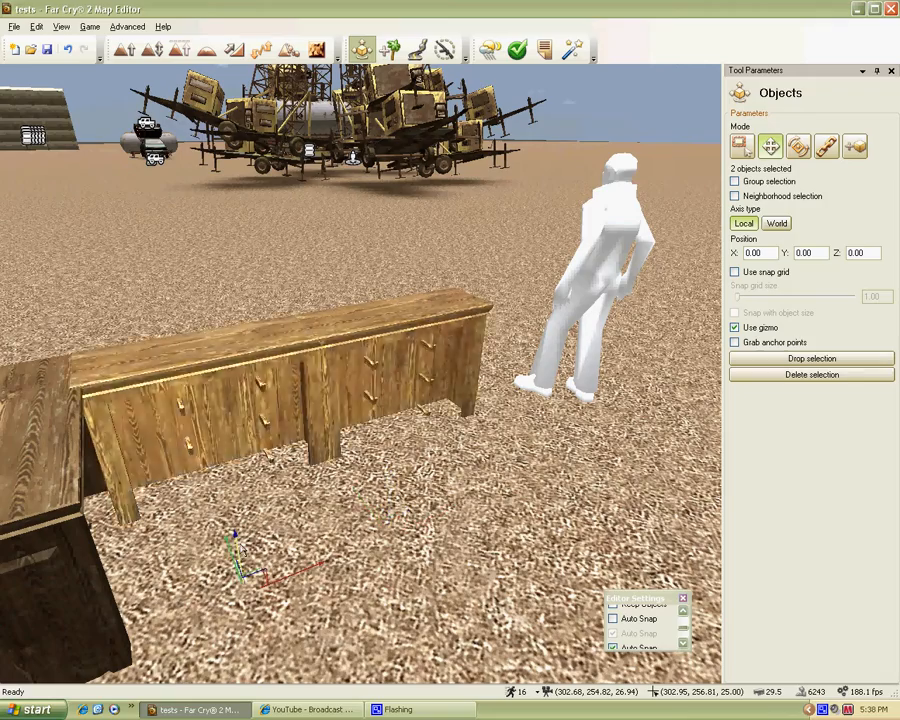
left_click_drag(224, 556, 236, 622, "shift")
left_click(798, 147)
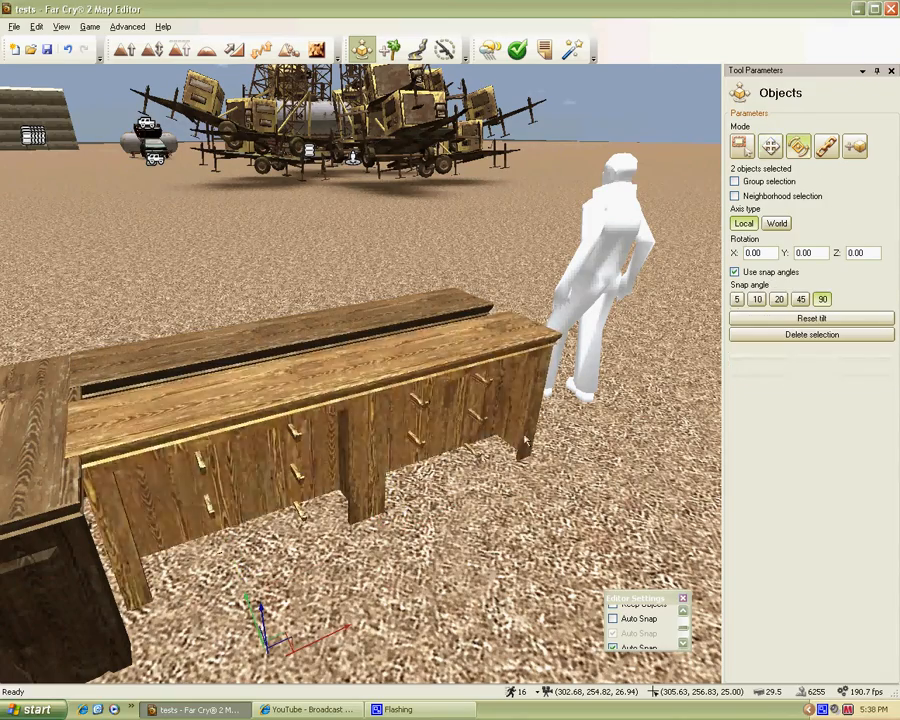
key("s")
left_click_drag(362, 380, 363, 380)
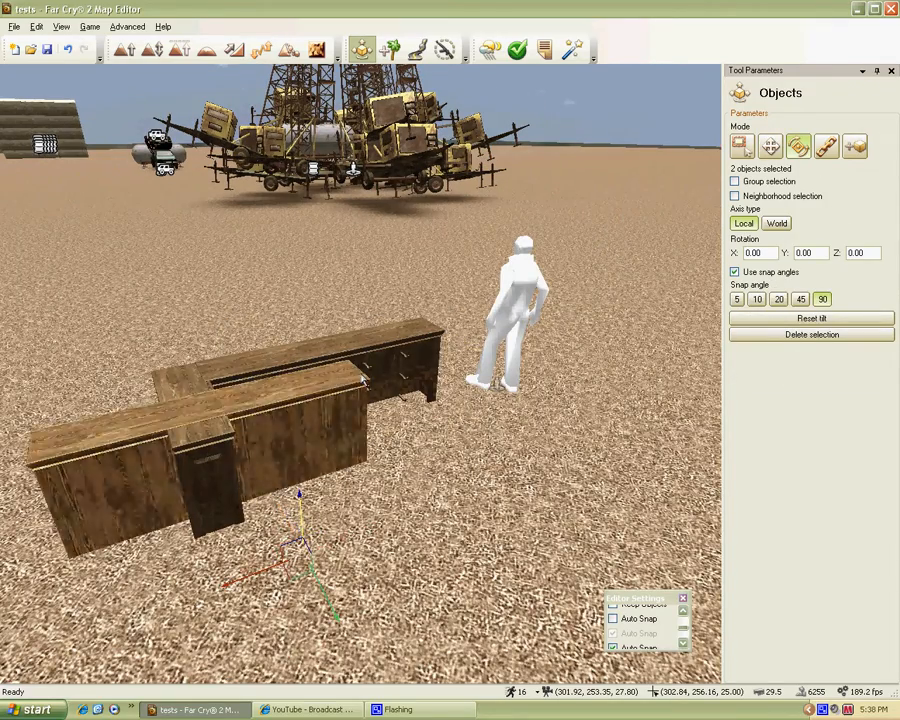
Move the two rotated cabinets parallel to the long counter, just beyond the free end of the cross cabinet.
left_click(770, 147)
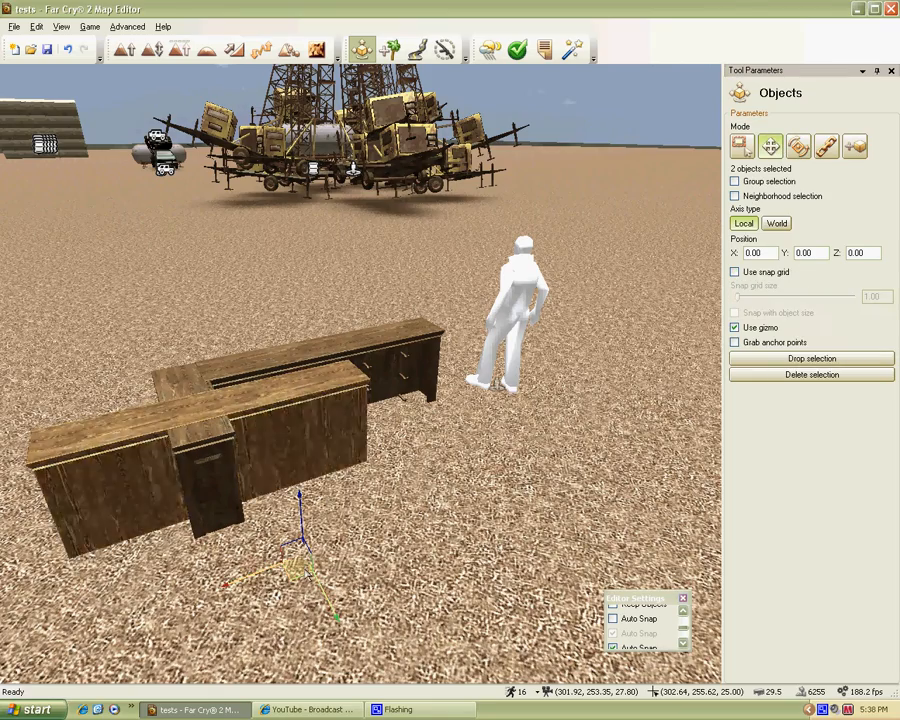
left_click_drag(347, 568, 452, 556)
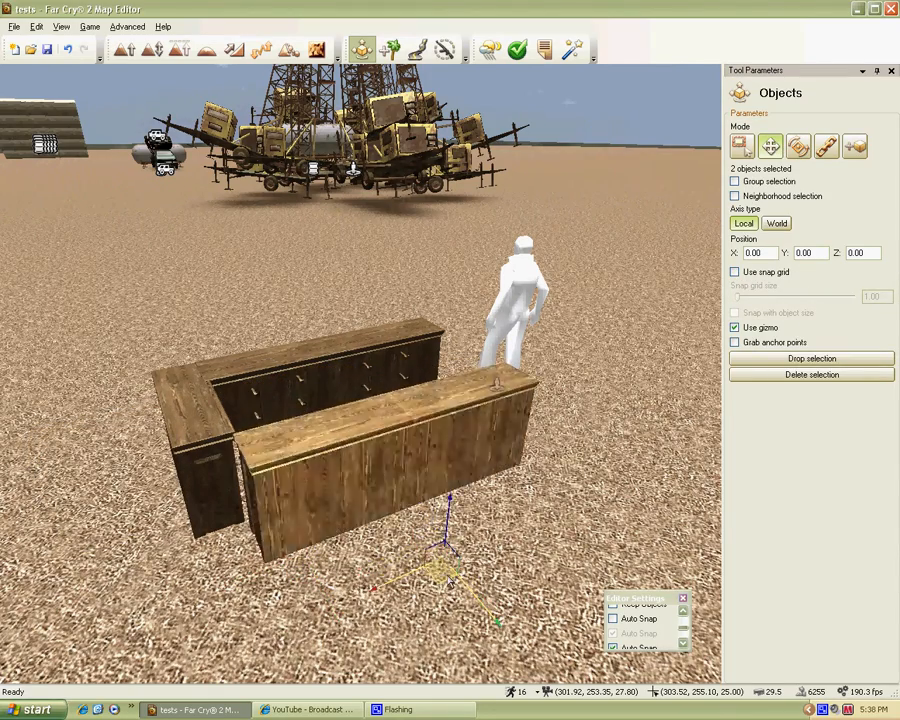
key("a")
right_click_drag(450, 584, 364, 378)
key("w")
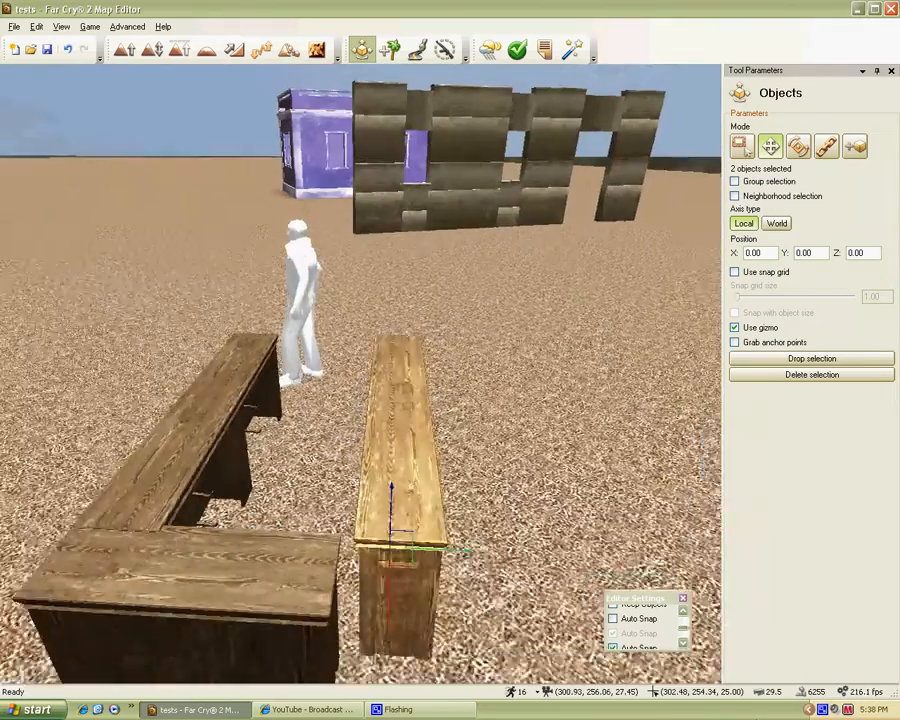
key("s")
right_click(824, 710)
left_click(840, 682)
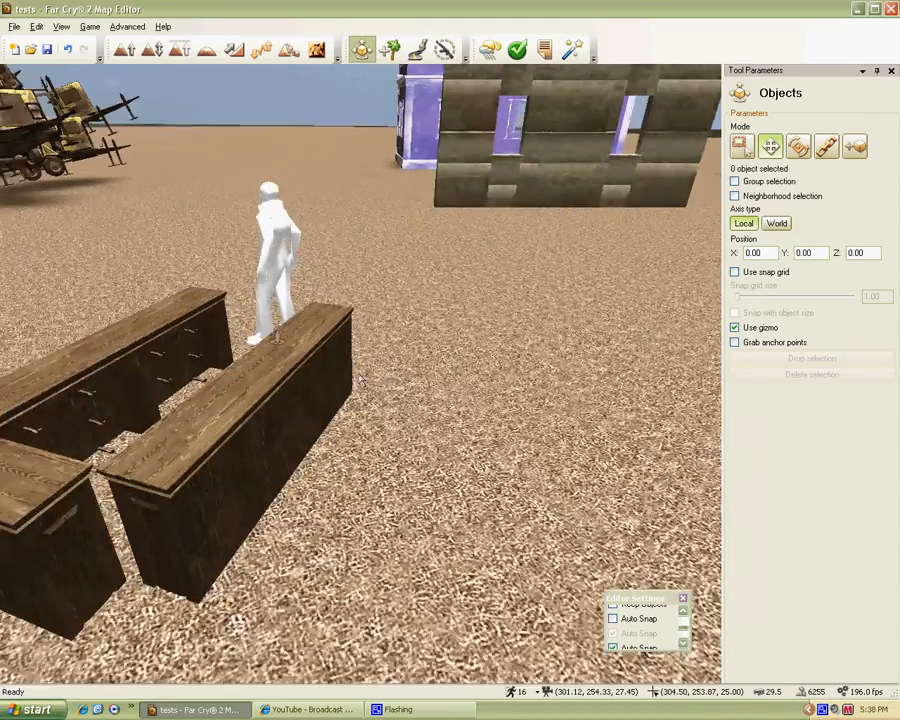
Select both cabinets of the opposite counter and move them away from the cross cabinet to leave working room.
key("a")
key("w")
key("s")
left_click(438, 447)
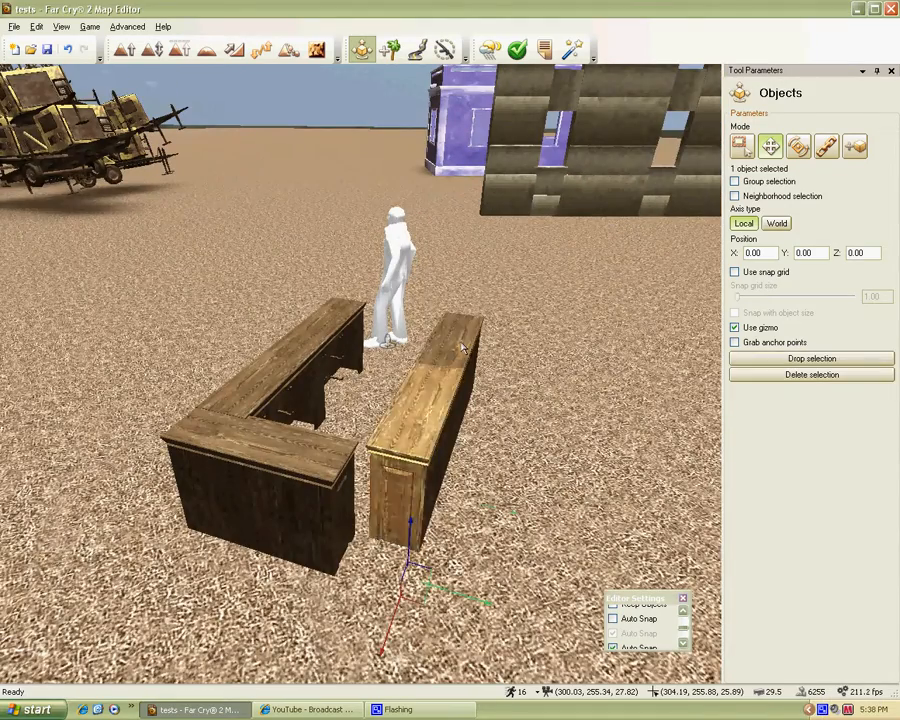
left_click_drag(490, 518, 590, 545)
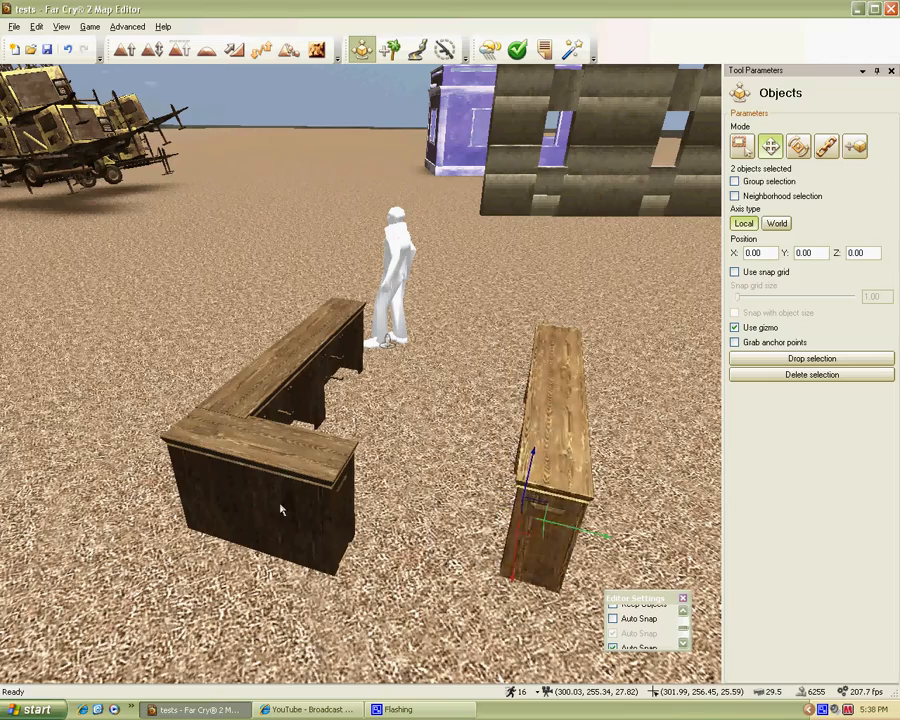
Fit the cross cabinet flush against the end of the long counter and set the camera speed to 2 for checking the joint.
left_click(279, 508)
left_click_drag(256, 639, 312, 617)
right_click_drag(312, 617, 363, 377)
key("w")
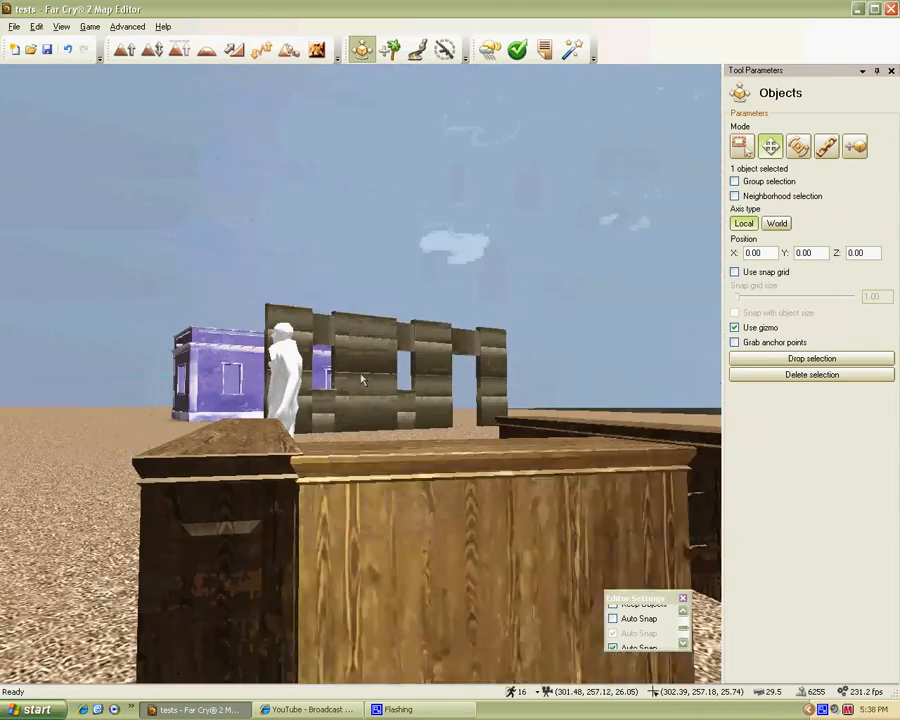
key("s")
right_click_drag(244, 537, 364, 380)
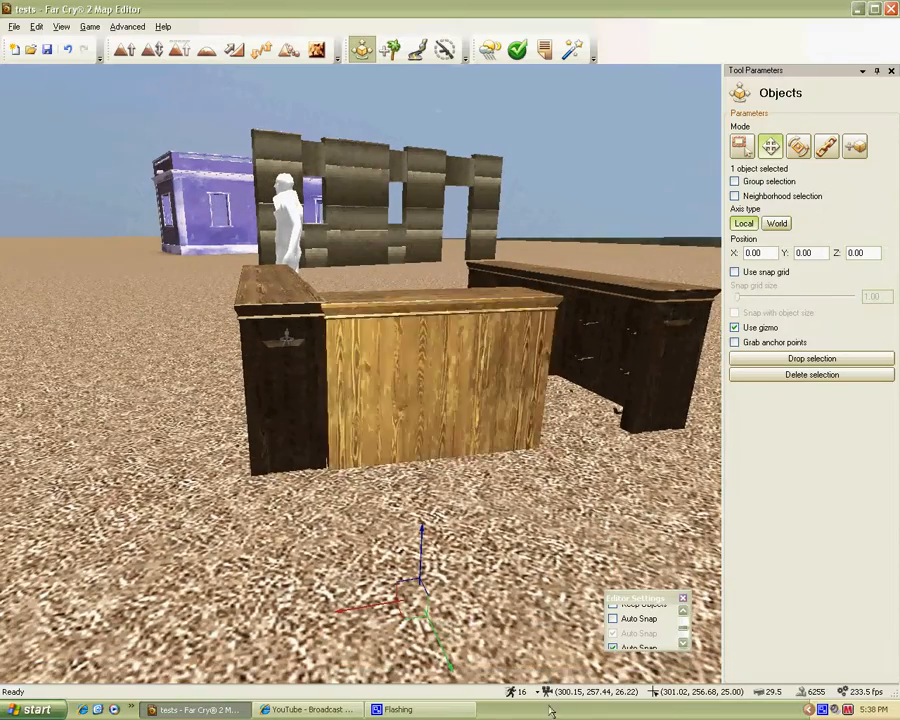
left_click(533, 694)
left_click(520, 584)
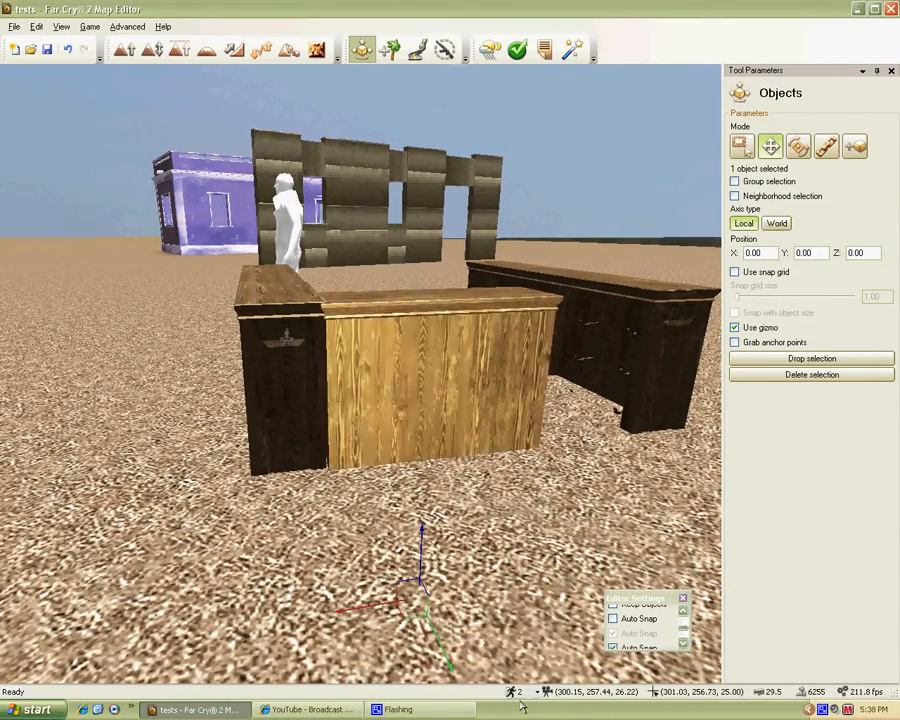
key("w")
right_click_drag(498, 614, 363, 380)
key("s")
key("s")
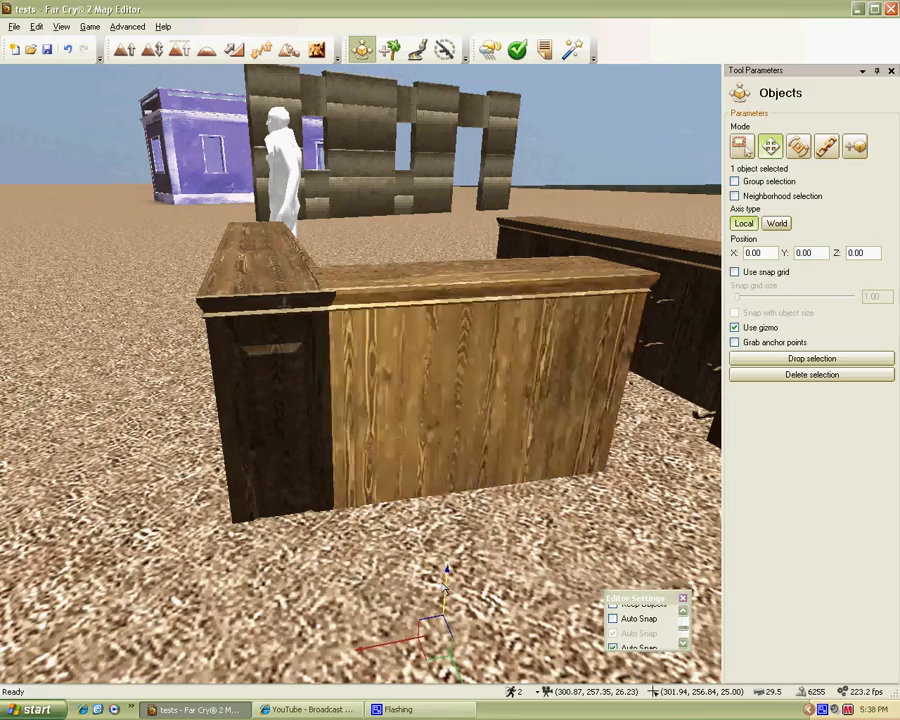
Select both cabinets of the opposite counter and slide them flush against the cross cabinet to form a U shape.
key("d")
right_click_drag(444, 590, 362, 379)
key("s")
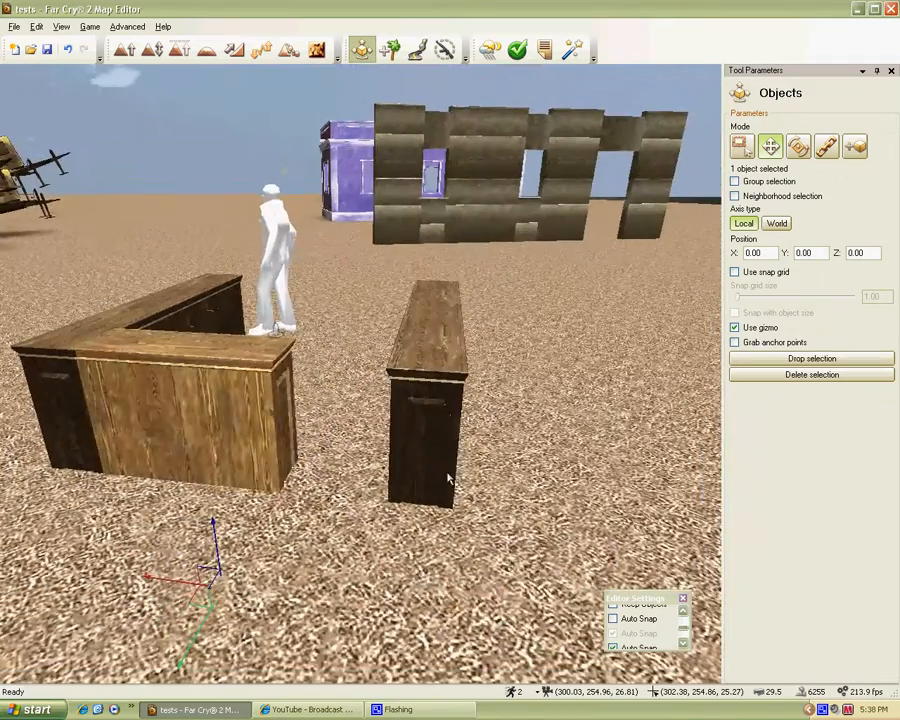
left_click(447, 472)
left_click(441, 322, "ctrl")
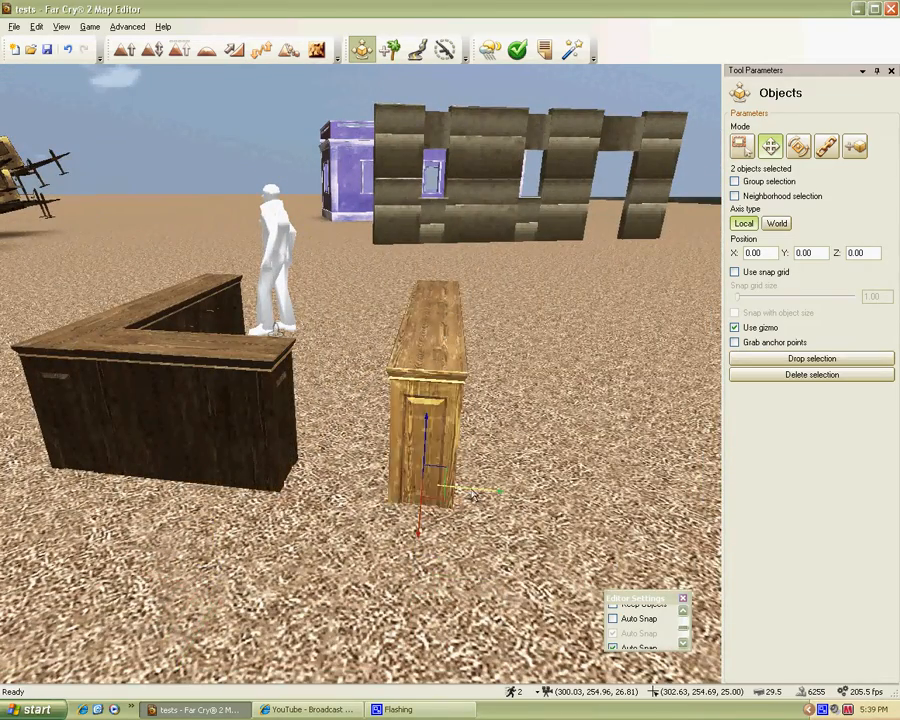
left_click_drag(475, 494, 409, 492)
key("w")
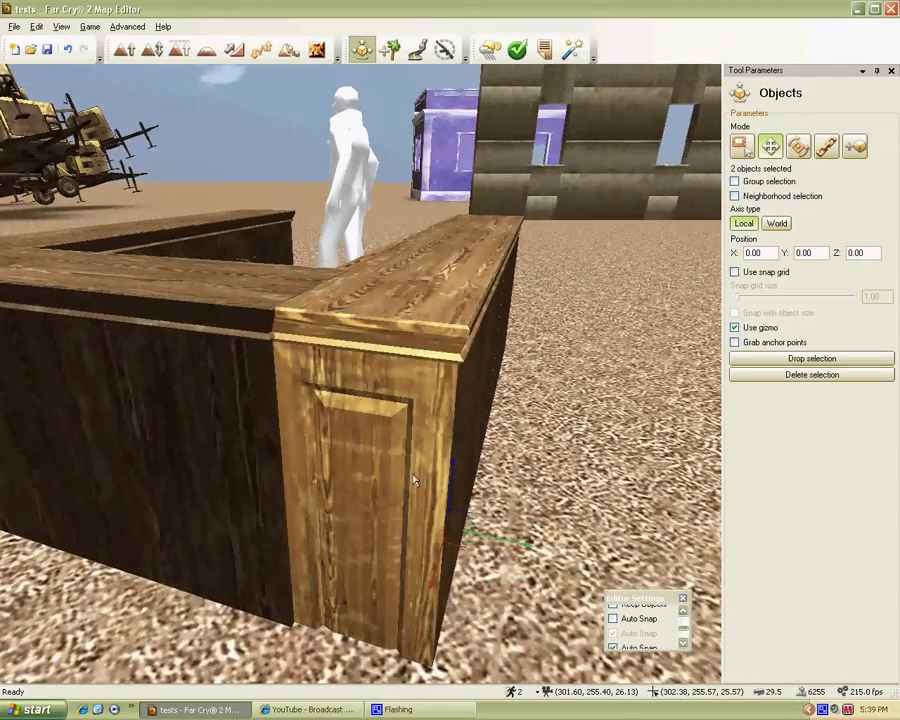
right_click_drag(413, 478, 362, 379)
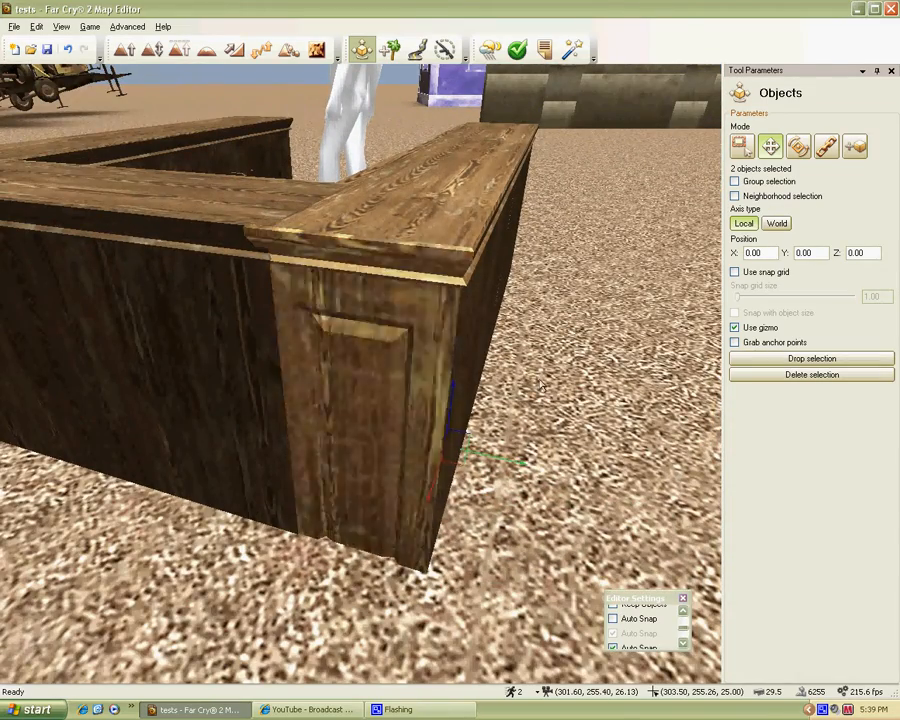
left_click(528, 580)
Set the camera speed to 16, duplicate the cross cabinet to the open end of the U and rotate the copy 180 degrees.
left_click(523, 693)
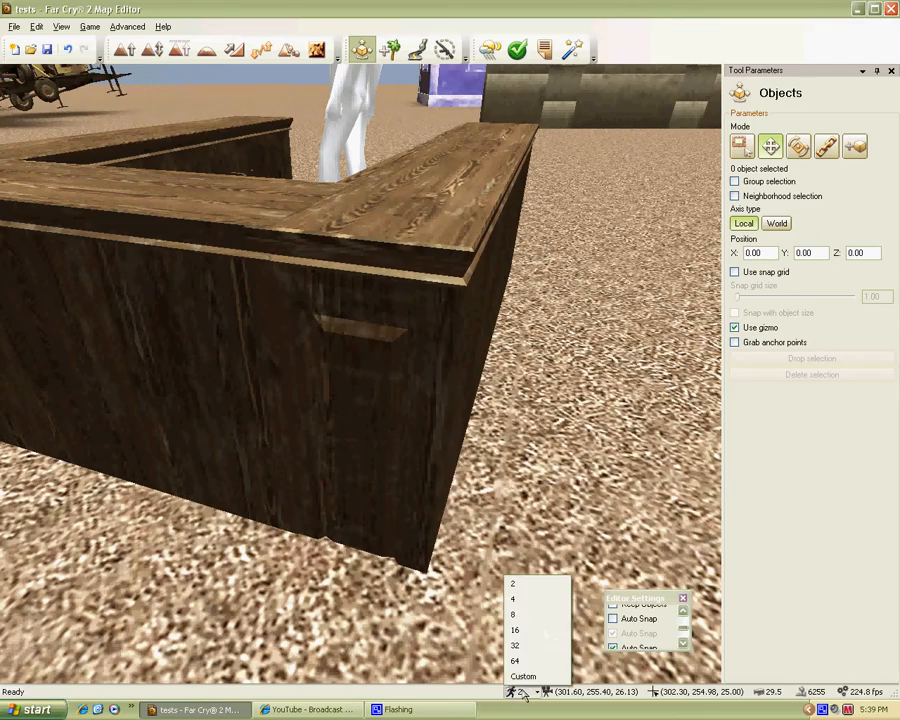
left_click(519, 635)
right_click_drag(362, 378, 362, 378)
key("w")
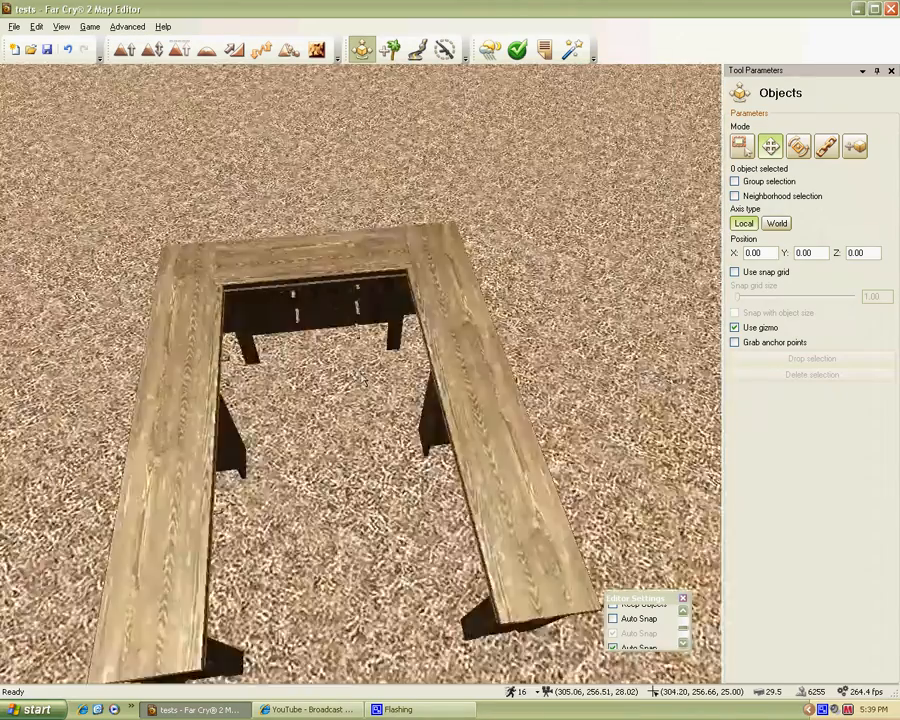
key("a")
mouse_move(388, 377)
left_mouse_down("shift")
mouse_move(395, 520)
mouse_move(414, 590)
left_mouse_up("shift")
left_click(798, 147)
right_click_drag(362, 378, 362, 378)
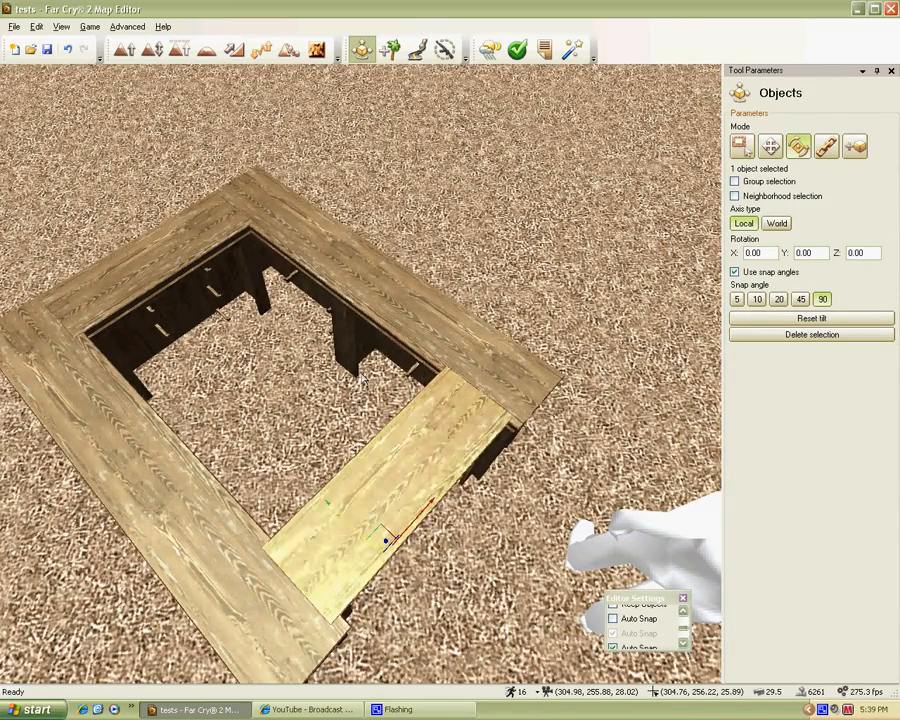
left_click_drag(385, 545, 382, 542)
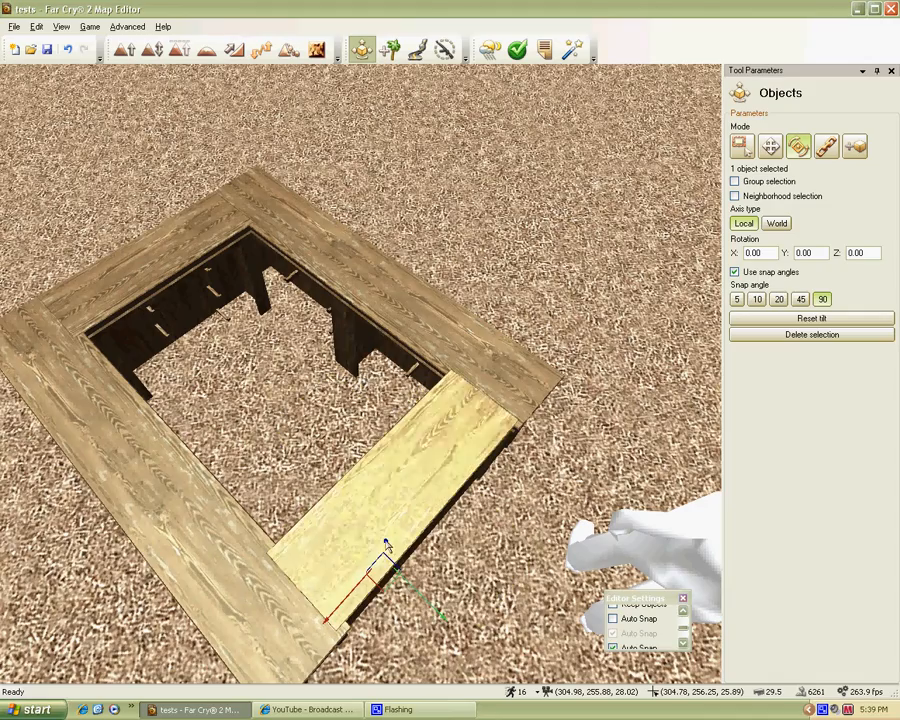
Align the rotated cross cabinet flush between the two counters' ends to close the rectangular frame.
left_click(770, 147)
key("w")
right_click_drag(203, 598, 203, 598)
key("s")
key("w")
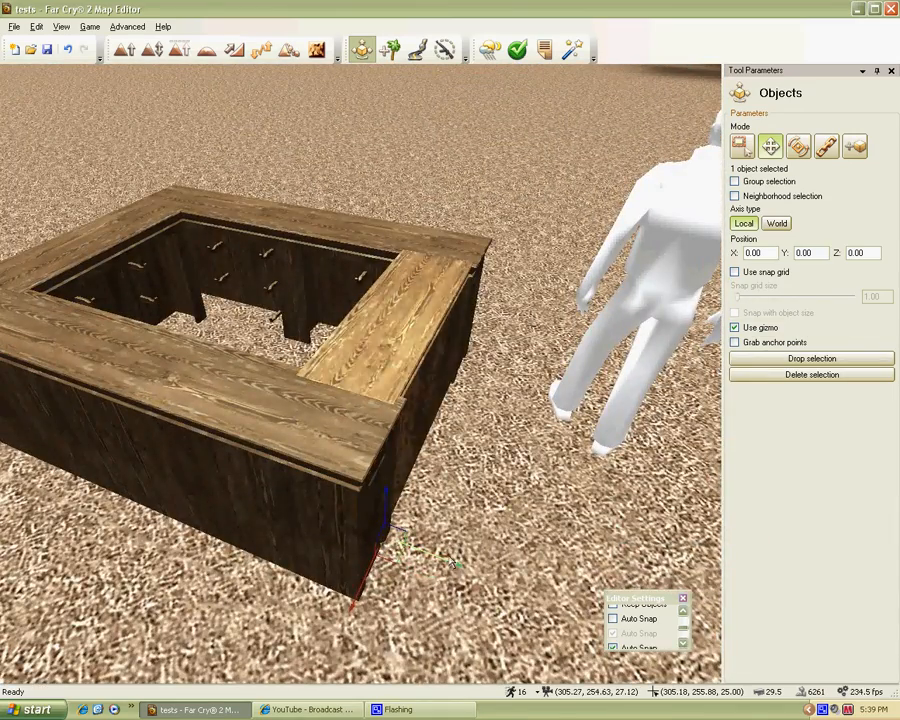
left_click_drag(456, 562, 460, 564)
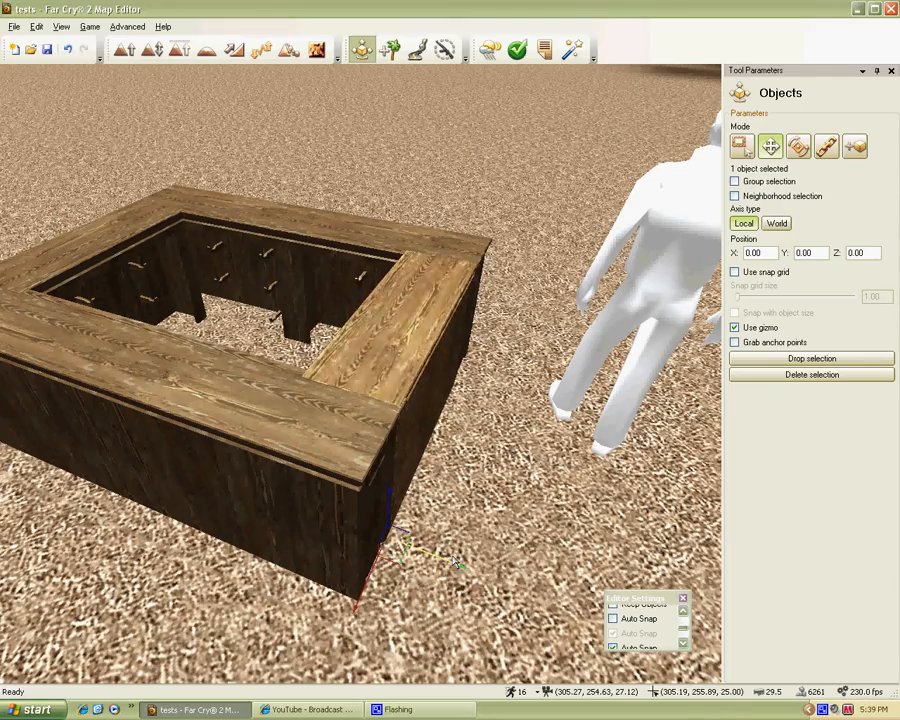
left_click(540, 512)
Place a Sprouts 01 planter from the Detail Objects category on top of the cabinet frame.
key("a")
right_click_drag(362, 378, 362, 378)
key("w")
key("s")
key("a")
key("s")
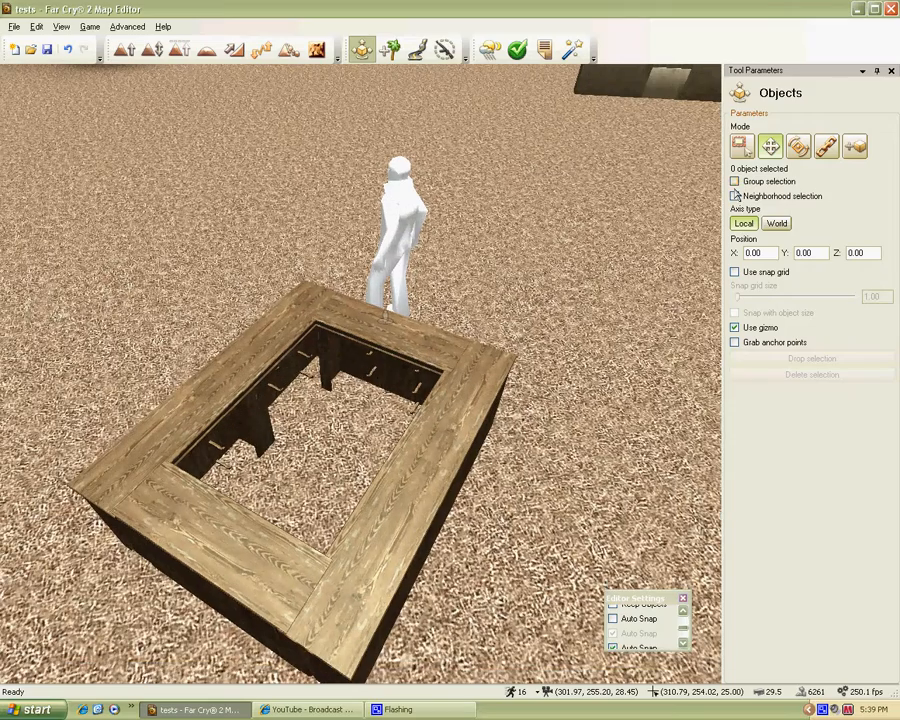
left_click(858, 148)
left_click(866, 184)
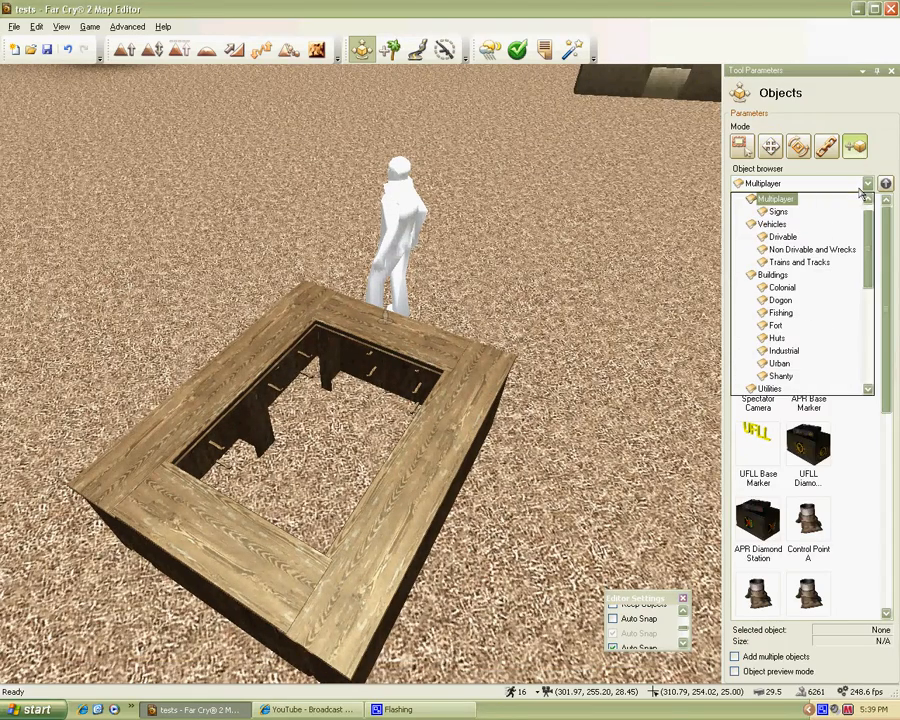
scroll(880, 241, "down", 4)
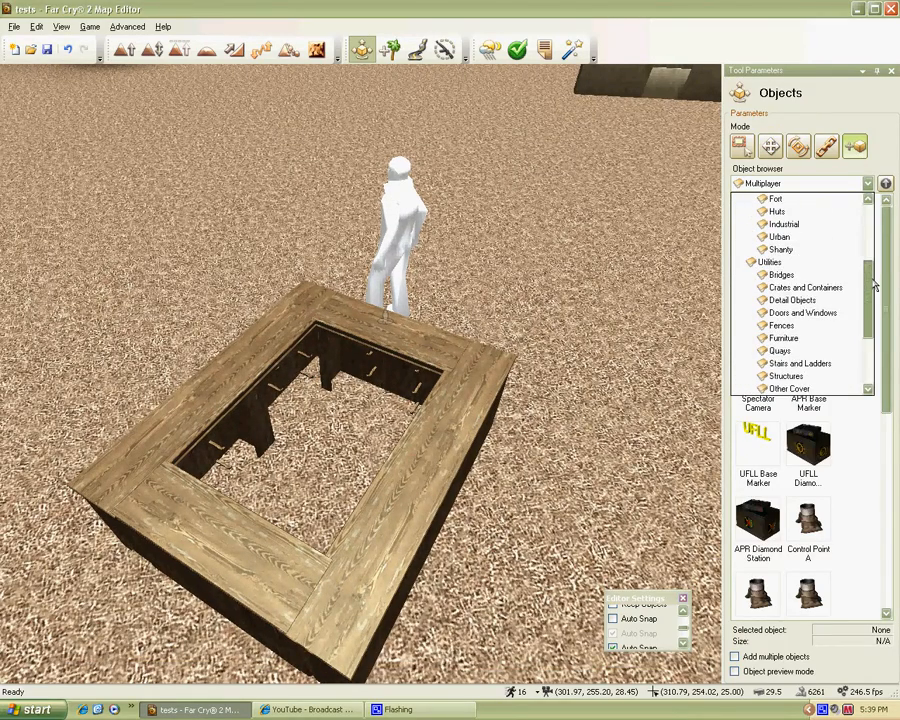
left_click_drag(873, 293, 874, 305)
left_click(804, 257)
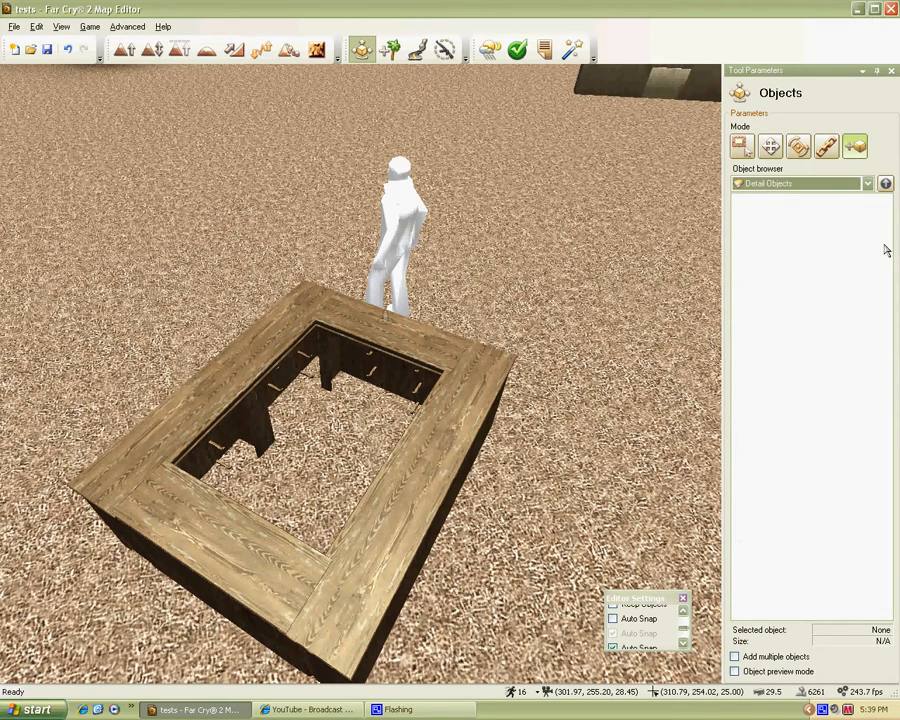
left_click_drag(886, 230, 890, 440)
left_click(822, 337)
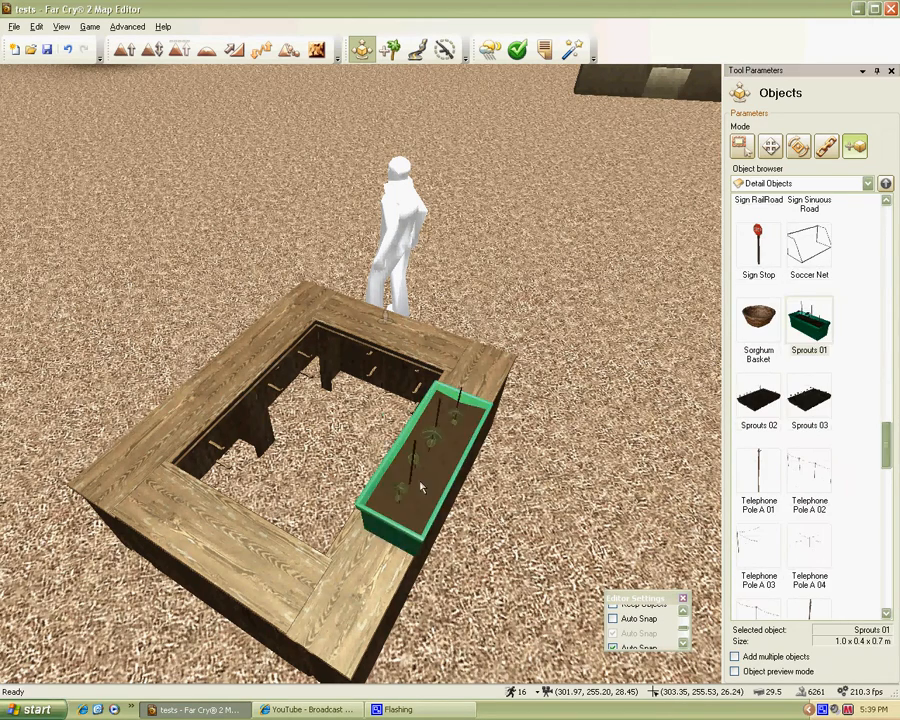
left_click(374, 510)
Rotate the Sprouts 01 planter 180 degrees so that it is upside down.
left_click(804, 151)
key("w")
right_click_drag(450, 418, 480, 404)
key("s")
left_click(443, 400)
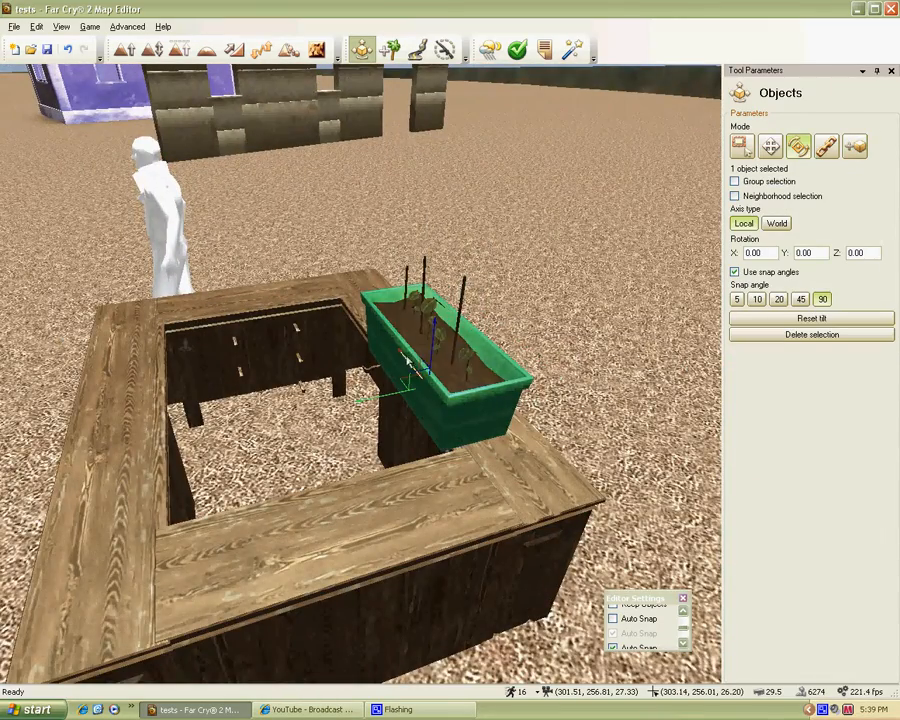
left_click_drag(407, 362, 366, 378)
Fit the upside-down planter into an inner corner of the cabinet frame and lower its base slightly below the countertop.
left_click(770, 146)
key("w")
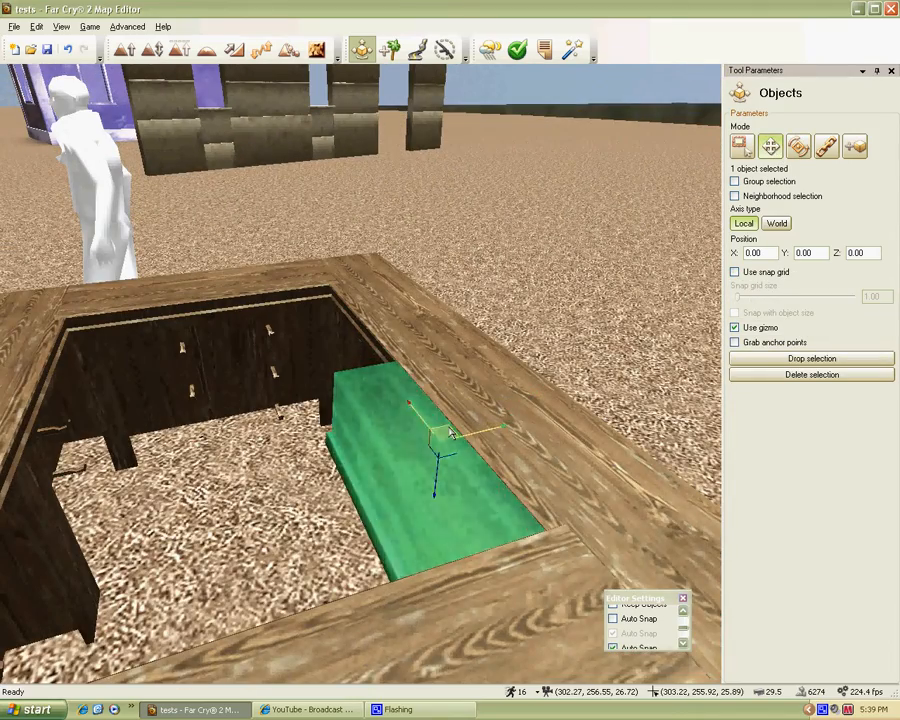
key("a")
right_click_drag(396, 454, 362, 384)
key("w")
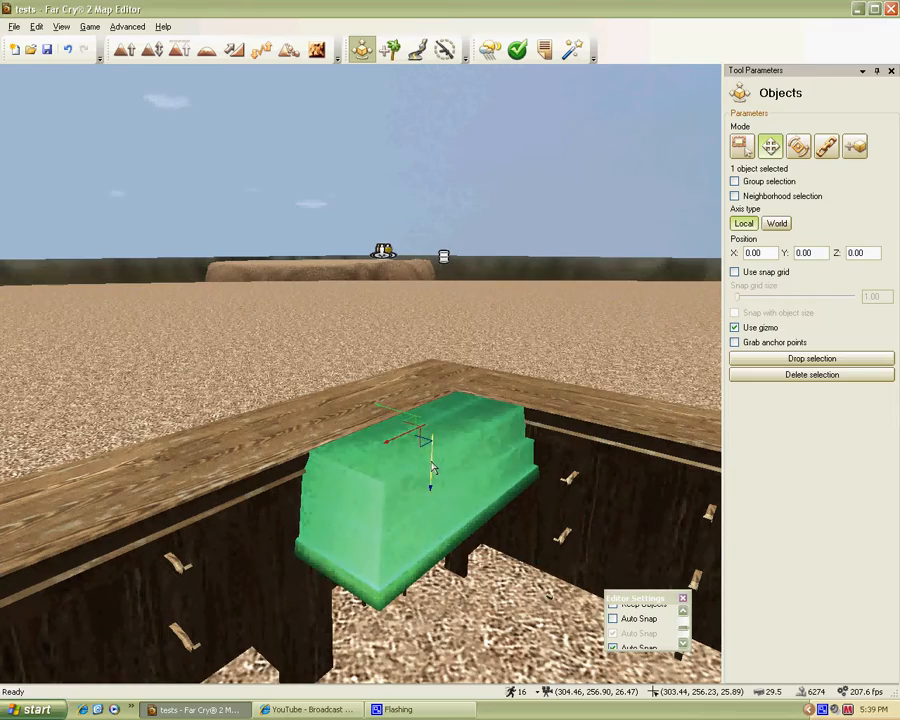
left_click_drag(432, 467, 434, 479)
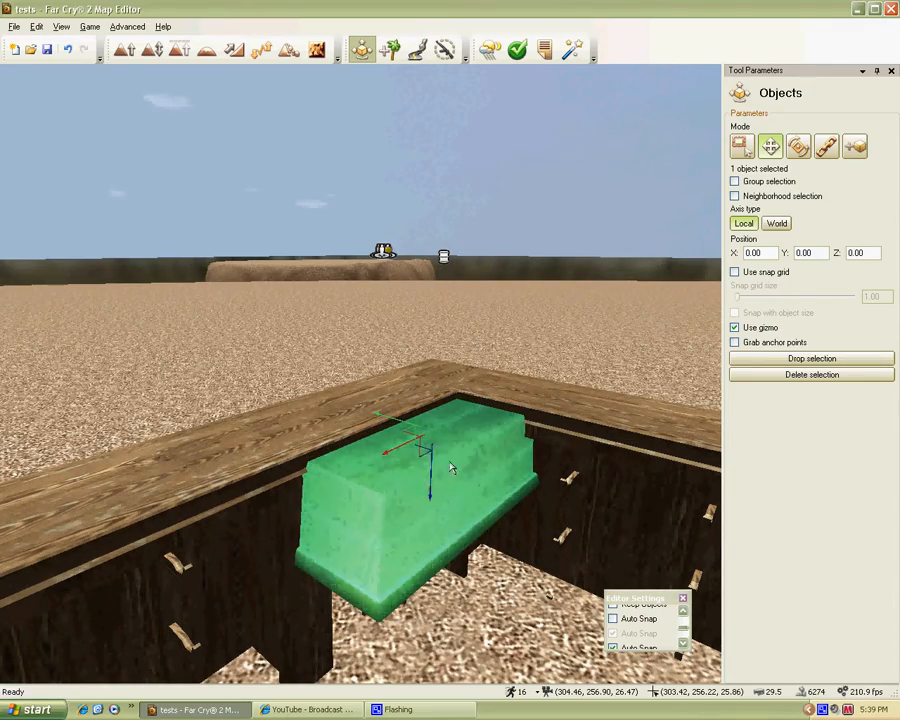
key("d")
right_click_drag(452, 467, 363, 380)
key("w")
key("s")
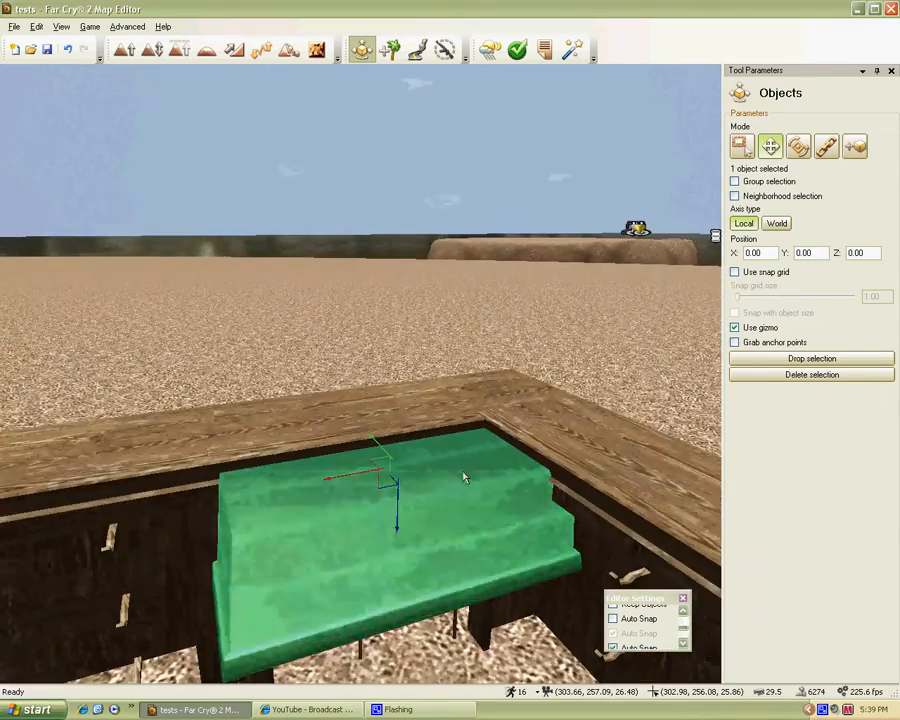
left_click_drag(362, 473, 365, 473)
Duplicate the upside-down planter three times side by side to span the frame's opening.
right_click_drag(365, 475, 363, 379)
key("s")
key("a")
mouse_move(352, 381)
left_mouse_down("shift")
mouse_move(418, 409)
mouse_move(397, 407)
mouse_move(507, 427)
left_mouse_up("shift")
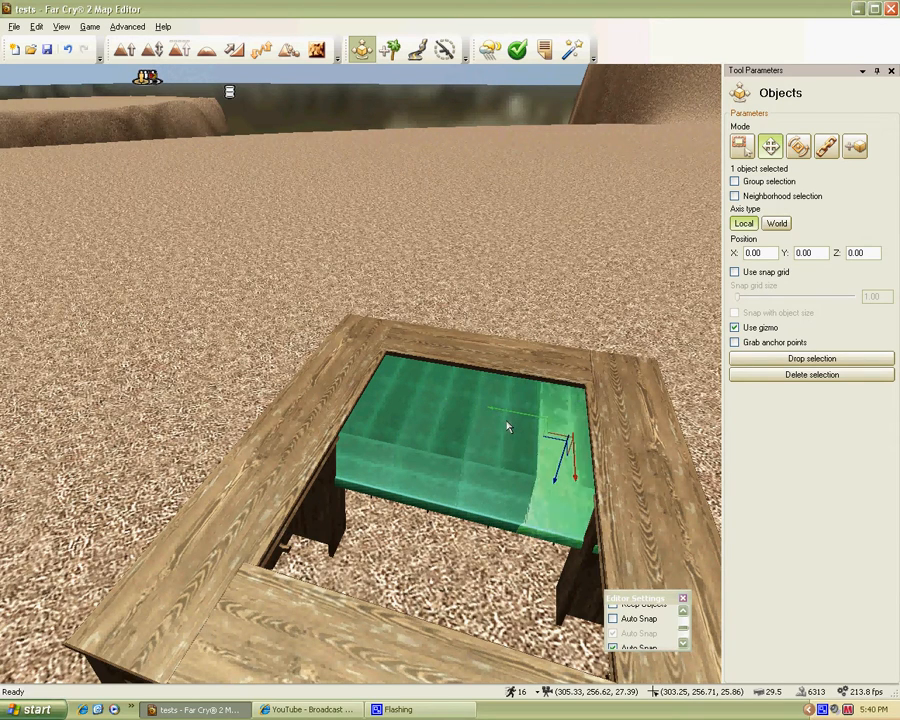
Select all four planters and duplicate them together alongside to cover the rest of the frame's opening with green.
left_click(478, 463, "ctrl")
left_click(438, 454, "ctrl")
left_click(382, 447, "ctrl")
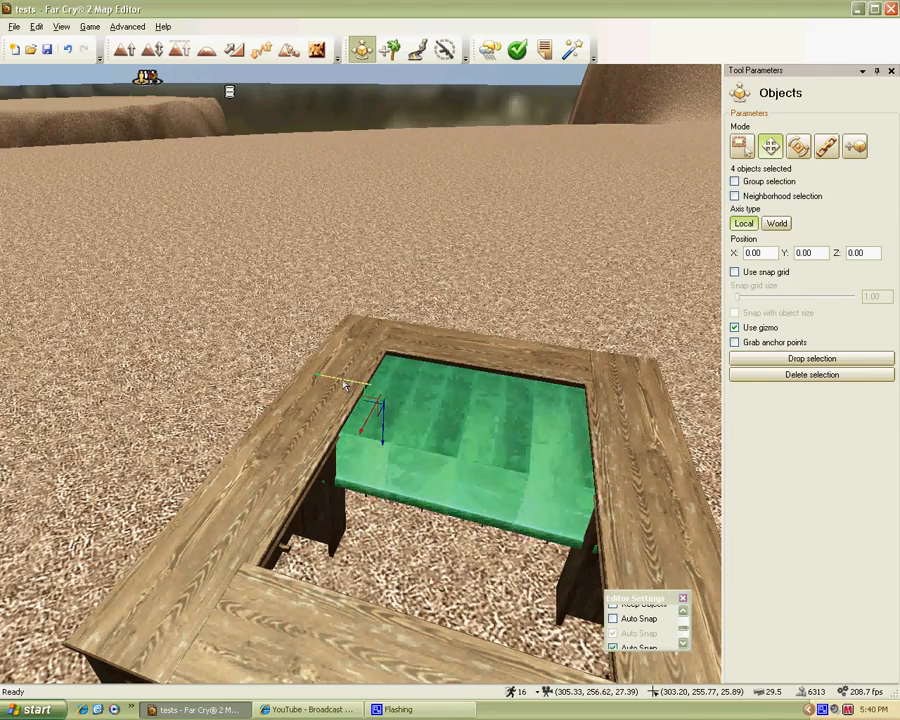
key("d")
right_click_drag(344, 385, 364, 384)
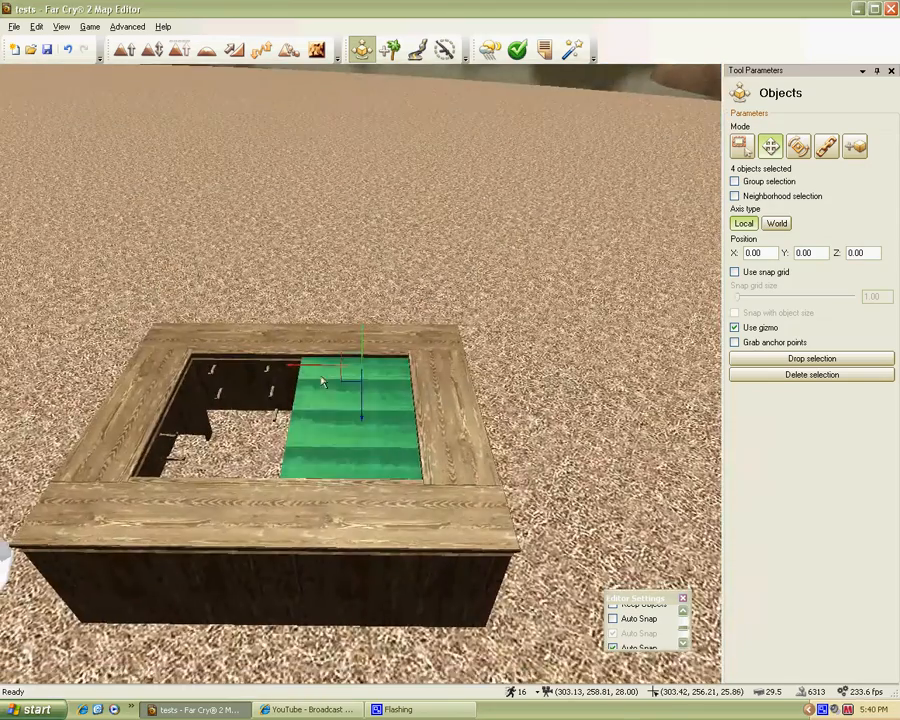
left_click_drag(322, 382, 202, 372, "shift")
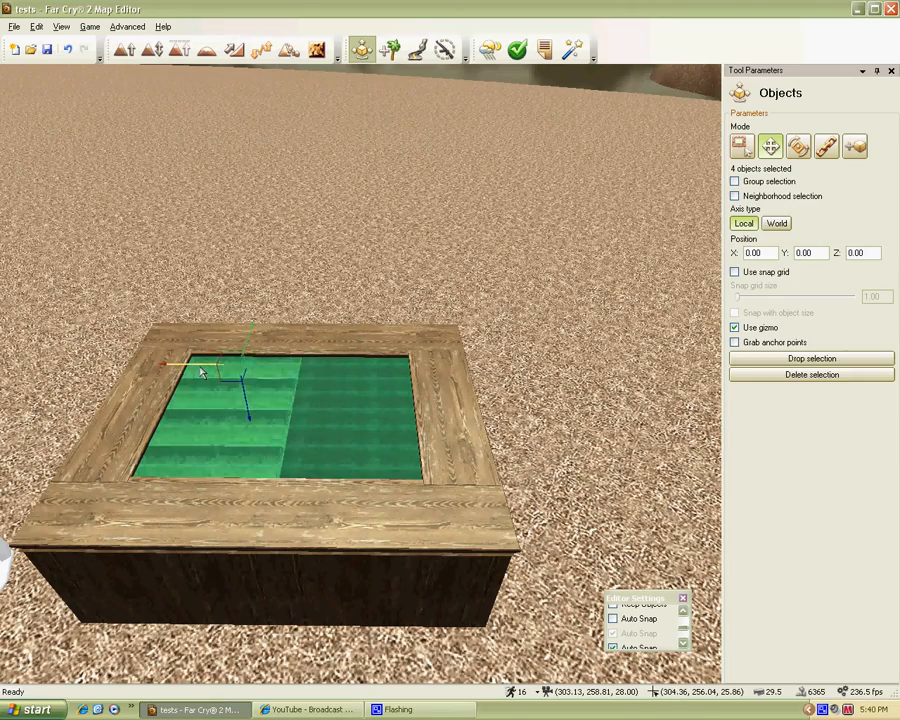
left_click(538, 380)
key("w")
right_click_drag(538, 380, 363, 384)
key("a")
key("s")
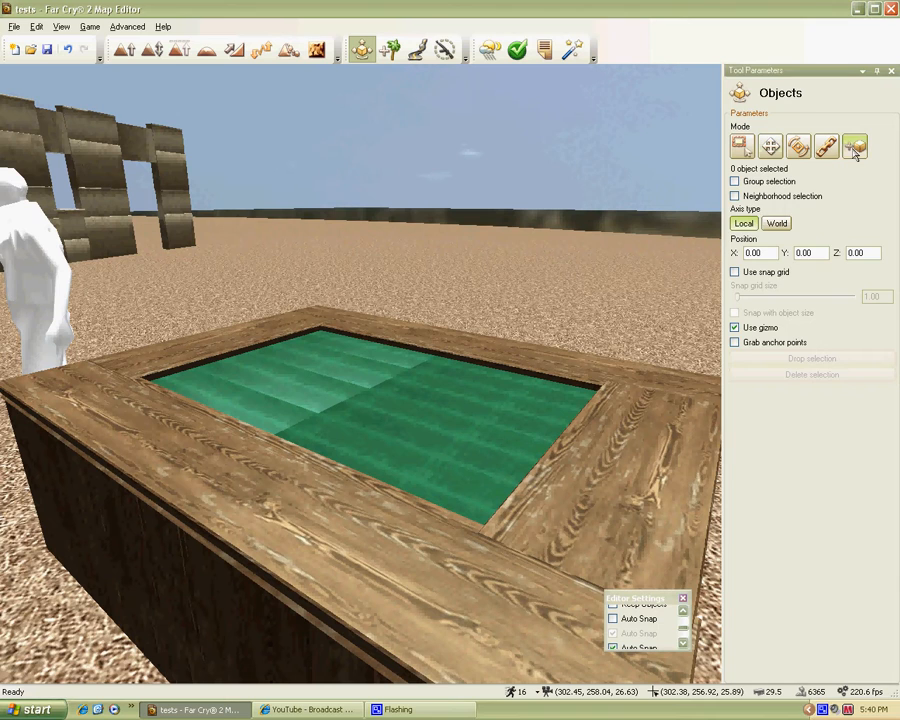
Place a Zulu Shield from Detail Objects on the table's green surface.
left_click(855, 147)
left_click_drag(886, 212, 895, 588)
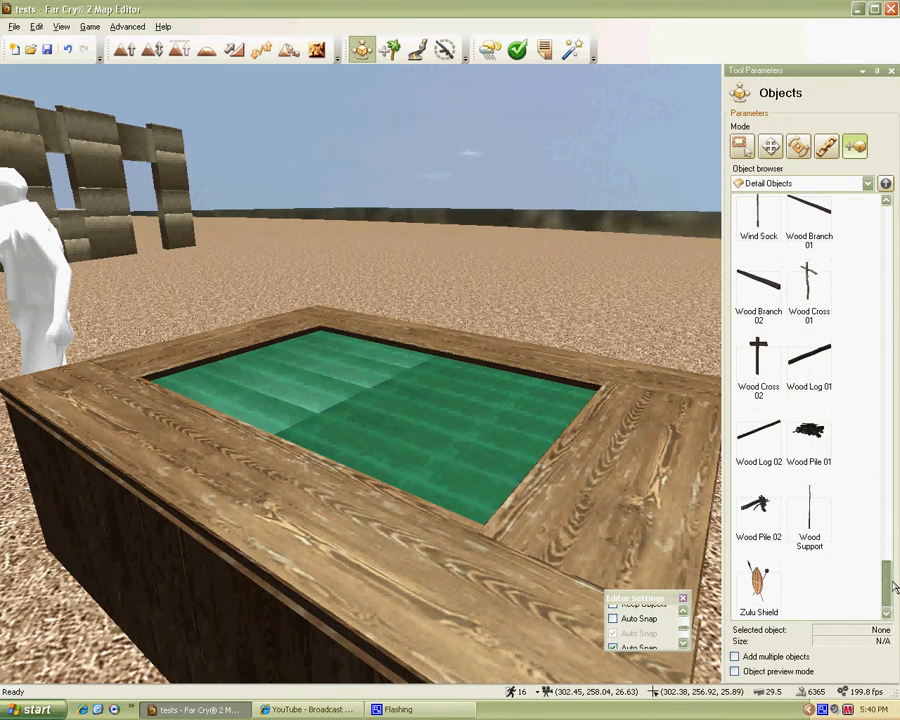
left_click(331, 377)
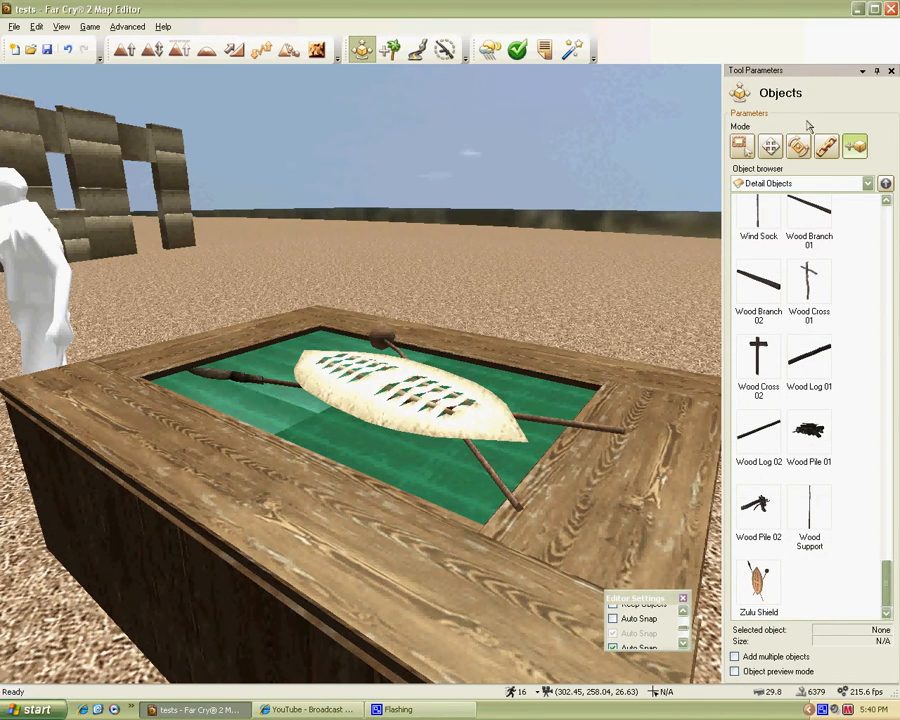
Reorient and sink the Zulu Shield so only its club's ball shows above the green surface, and duplicate it three times to group four balls.
left_click(774, 153)
right_click_drag(362, 380, 362, 379)
key("w")
key("w")
key("w")
key("s")
key("s")
left_click(420, 398)
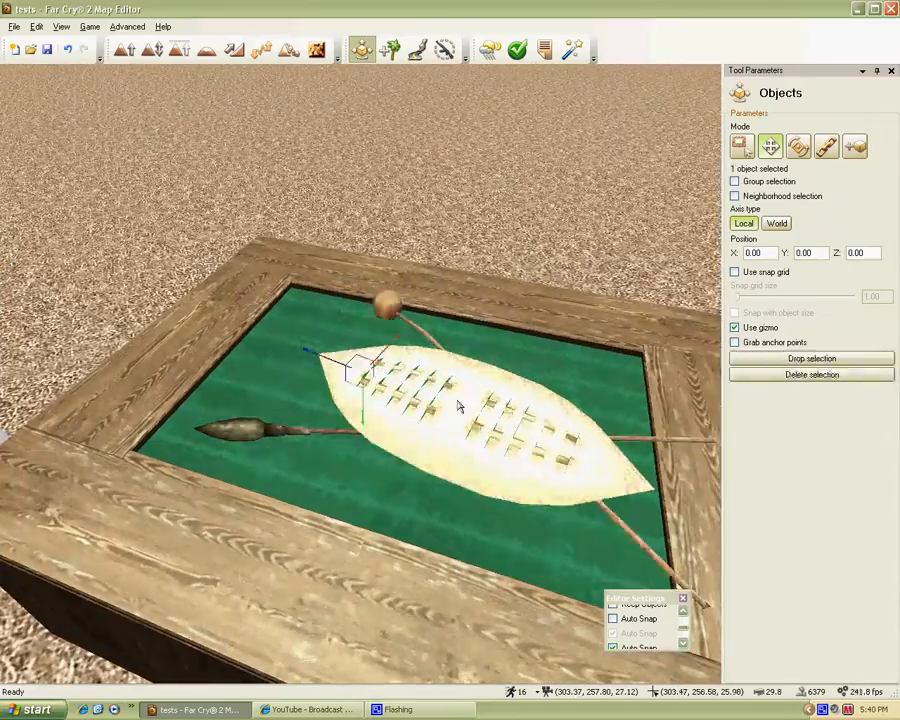
left_click_drag(320, 362, 362, 379)
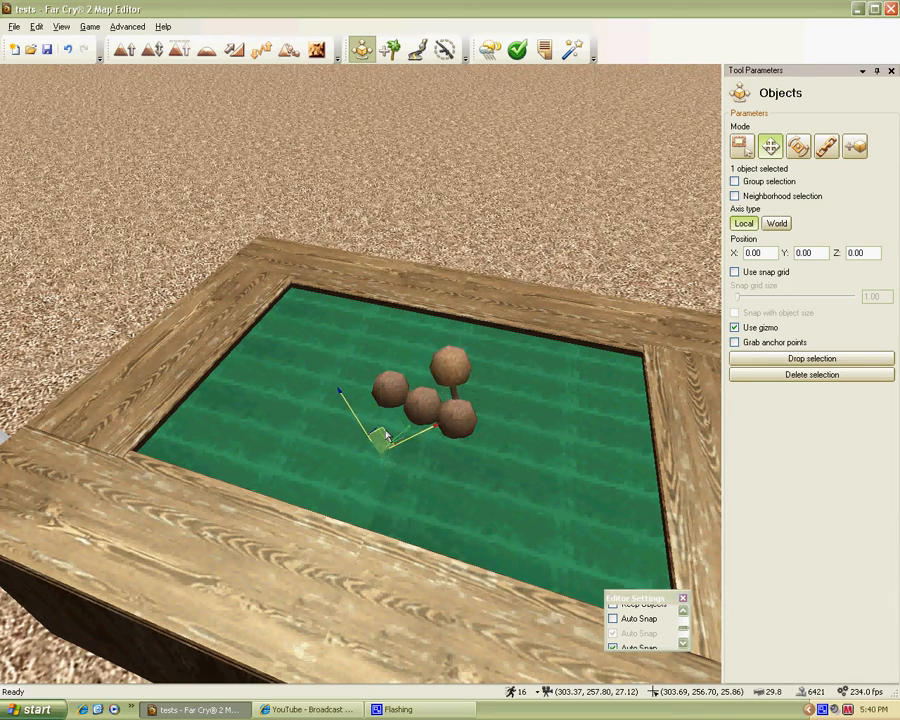
Position the last duplicated ball beside the end of the three-ball row on the green surface and clear the selection.
key("d")
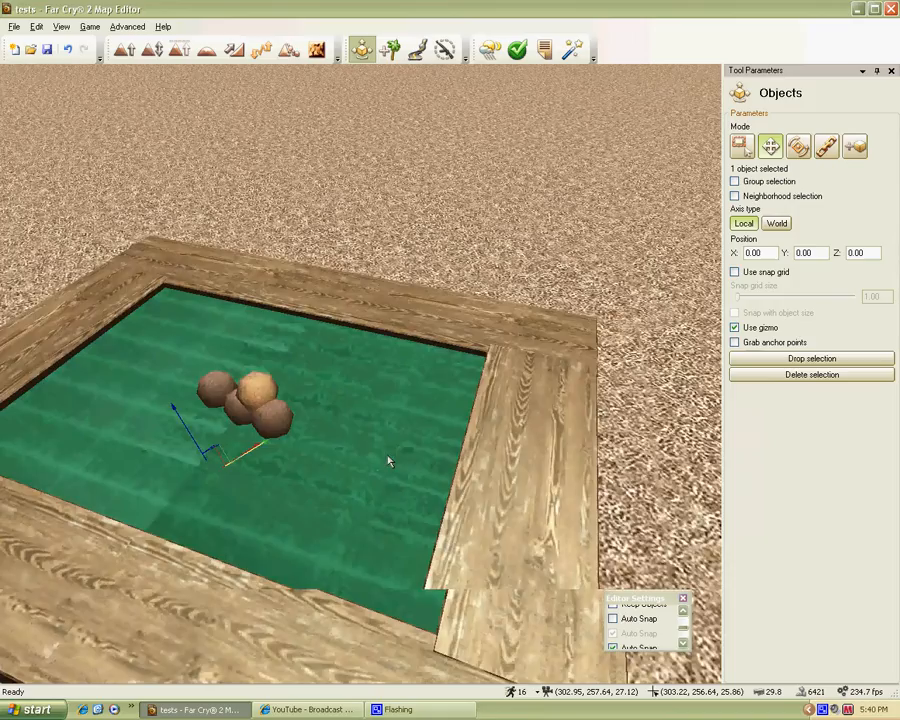
right_click_drag(390, 460, 362, 380)
key("w")
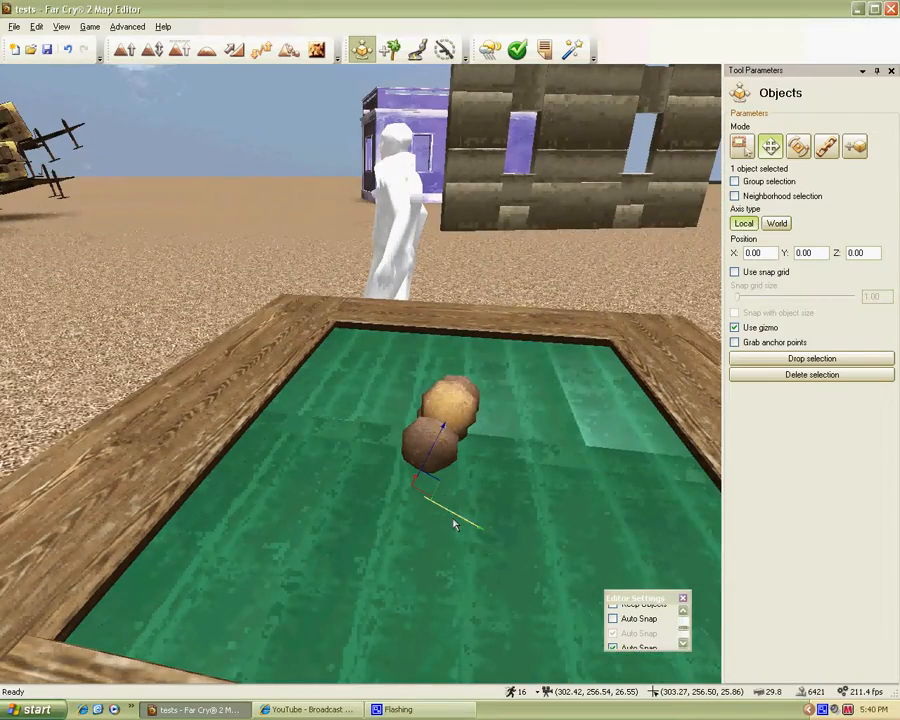
left_click_drag(454, 524, 473, 533)
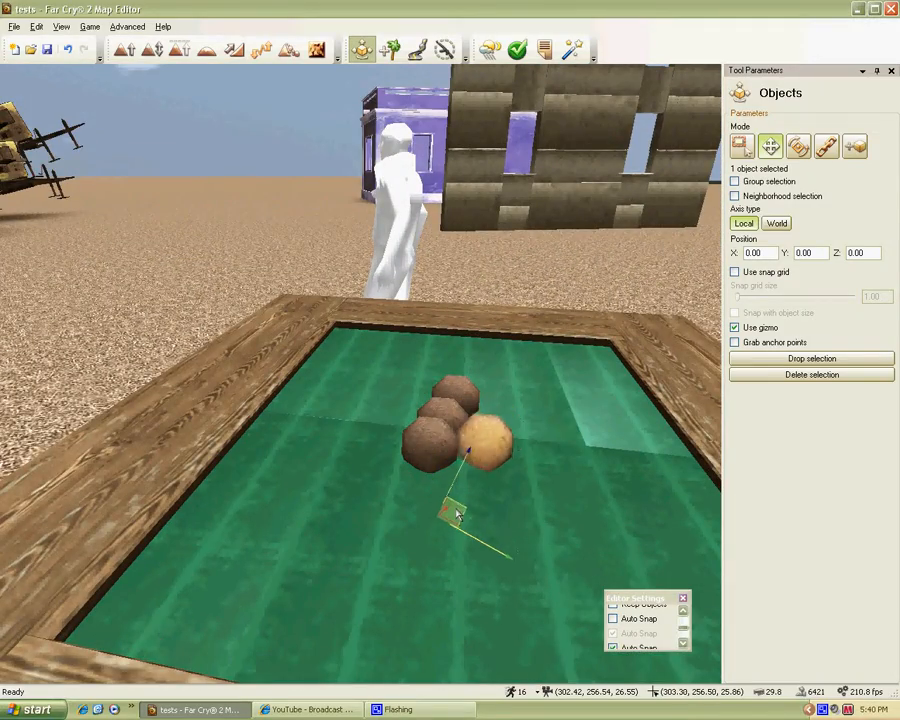
key("w")
right_click_drag(326, 425, 266, 373)
key("s")
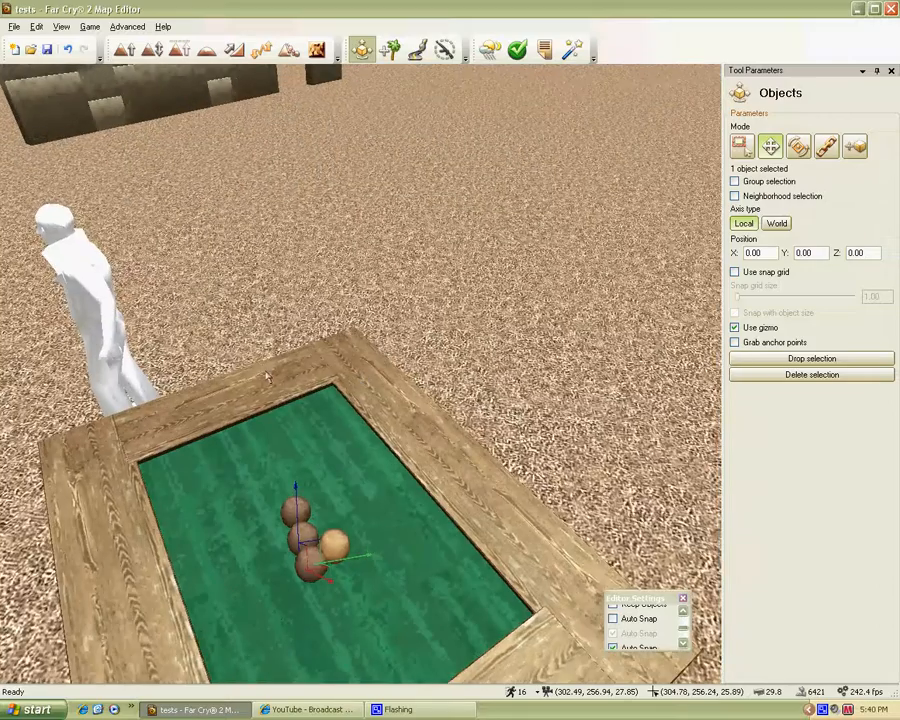
key("s")
left_click(520, 308)
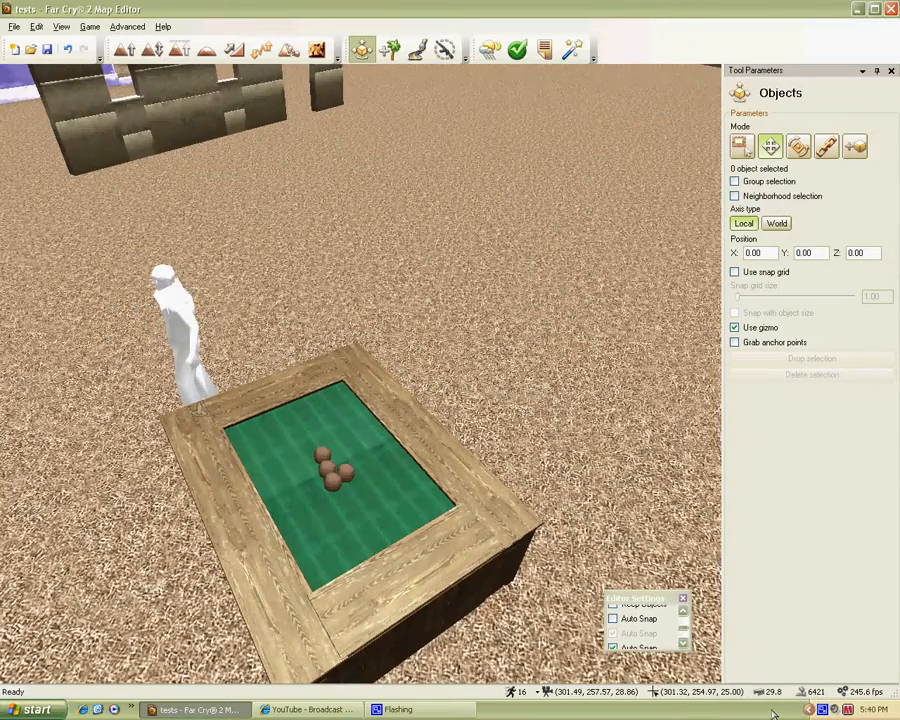
right_click(825, 710)
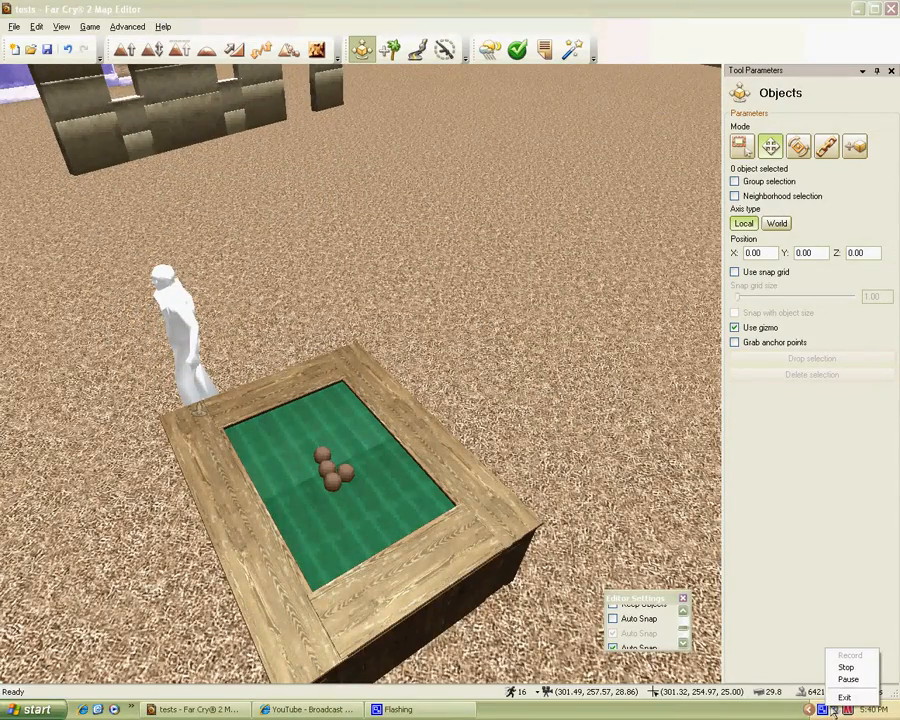